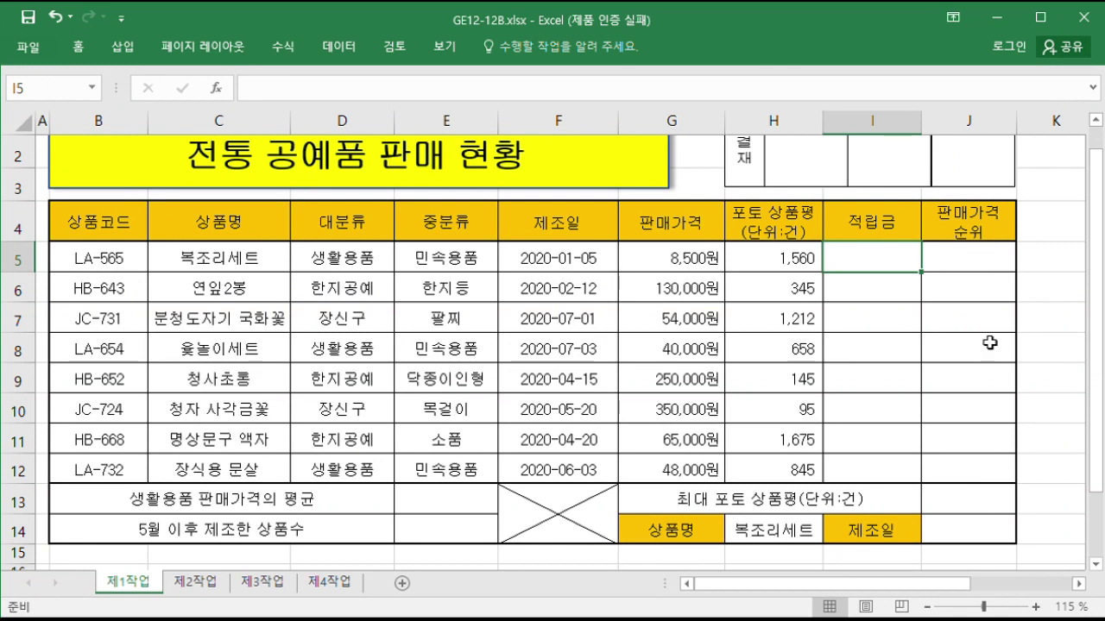
Examine the sale price in G5 and the second character of the product code in B5.
{"action": "left_click", "coordinate": [900, 352]}
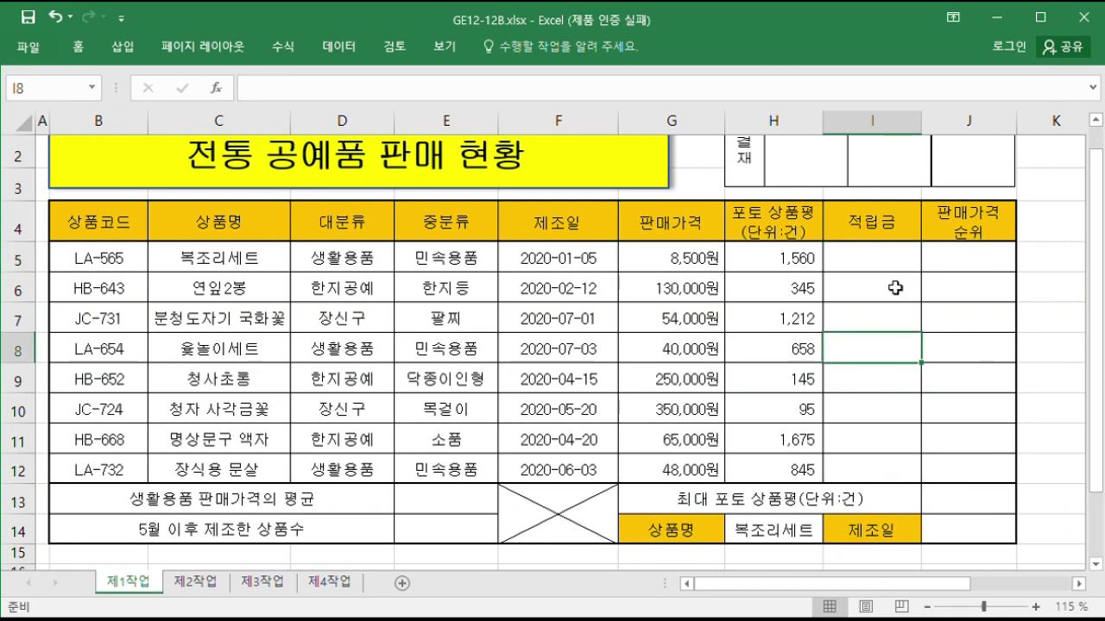
{"action": "left_click", "coordinate": [894, 259]}
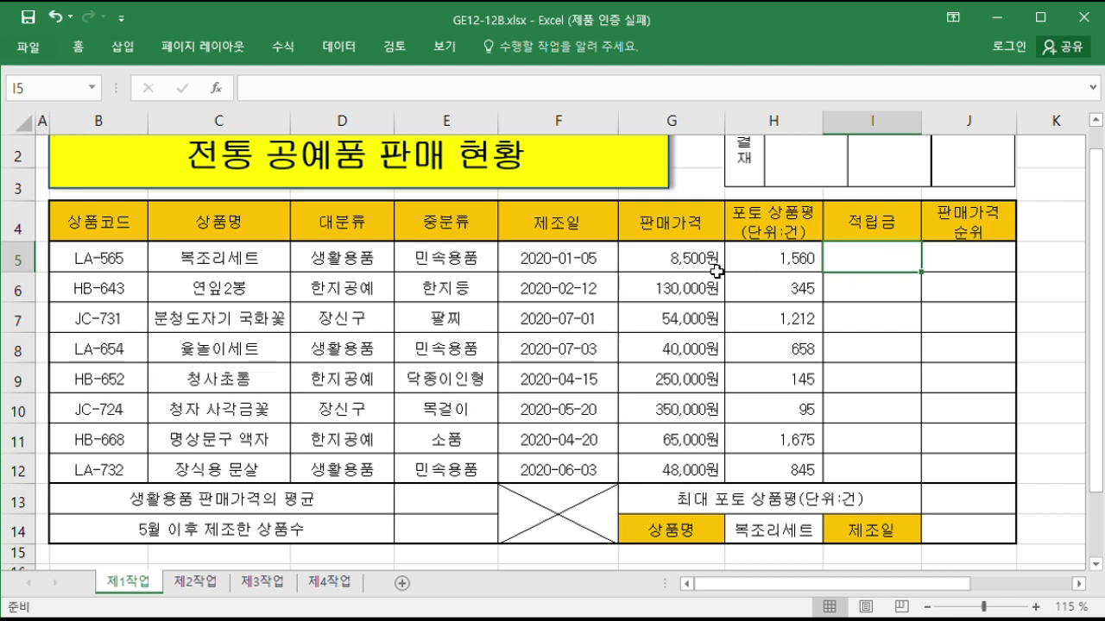
{"action": "left_click", "coordinate": [668, 272]}
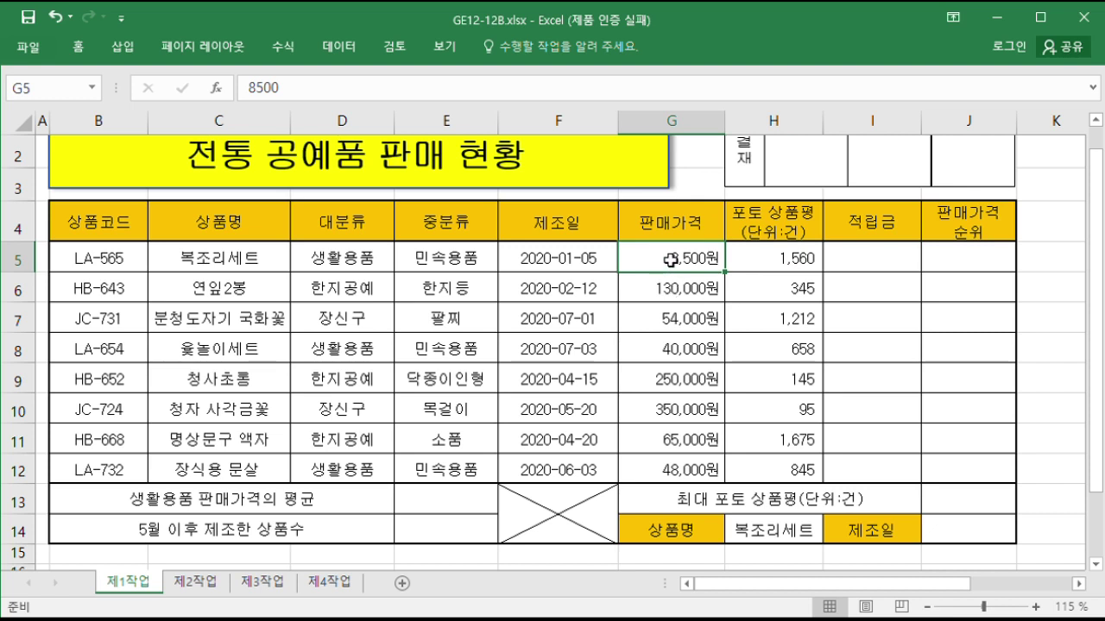
{"action": "left_click", "coordinate": [119, 269]}
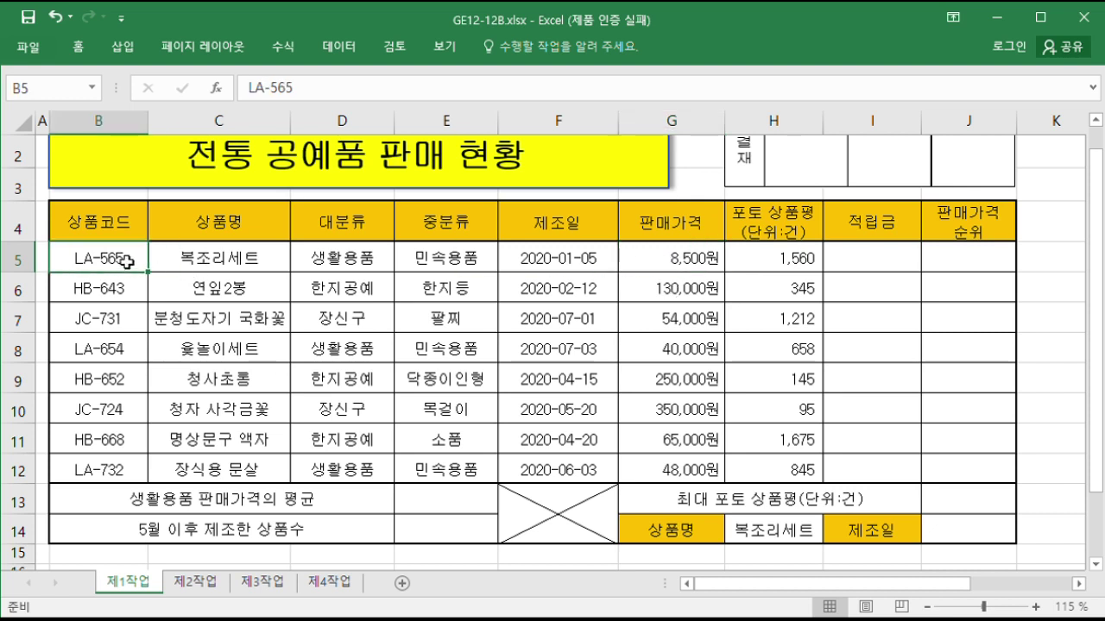
{"action": "double_click", "coordinate": [92, 265]}
{"action": "left_click_drag", "start_coordinate": [84, 263], "coordinate": [93, 269]}
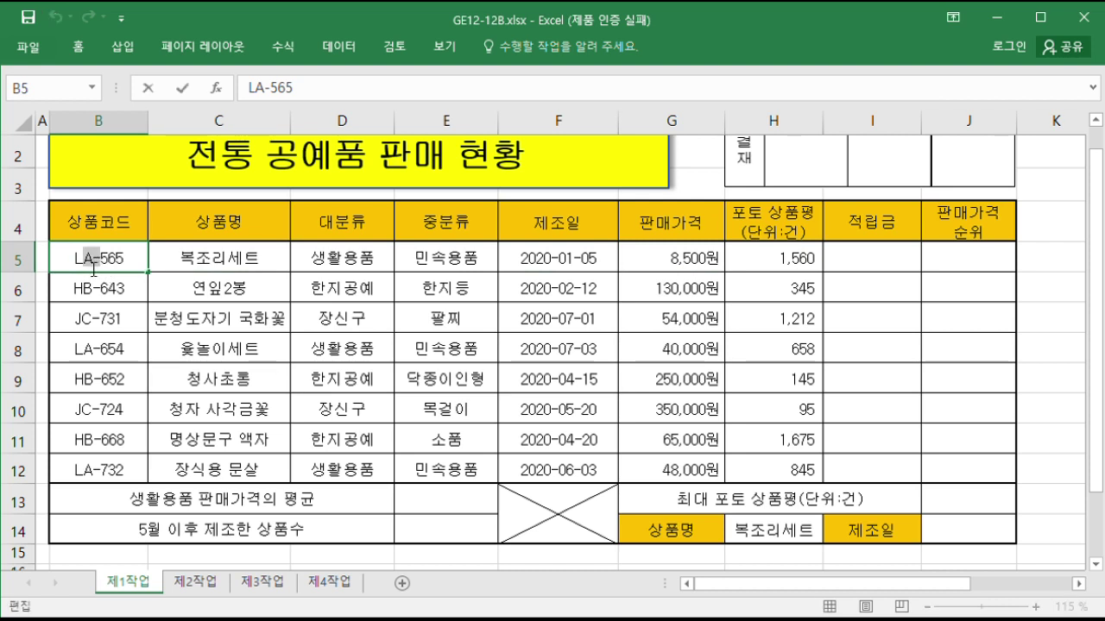
{"action": "left_click", "coordinate": [94, 267]}
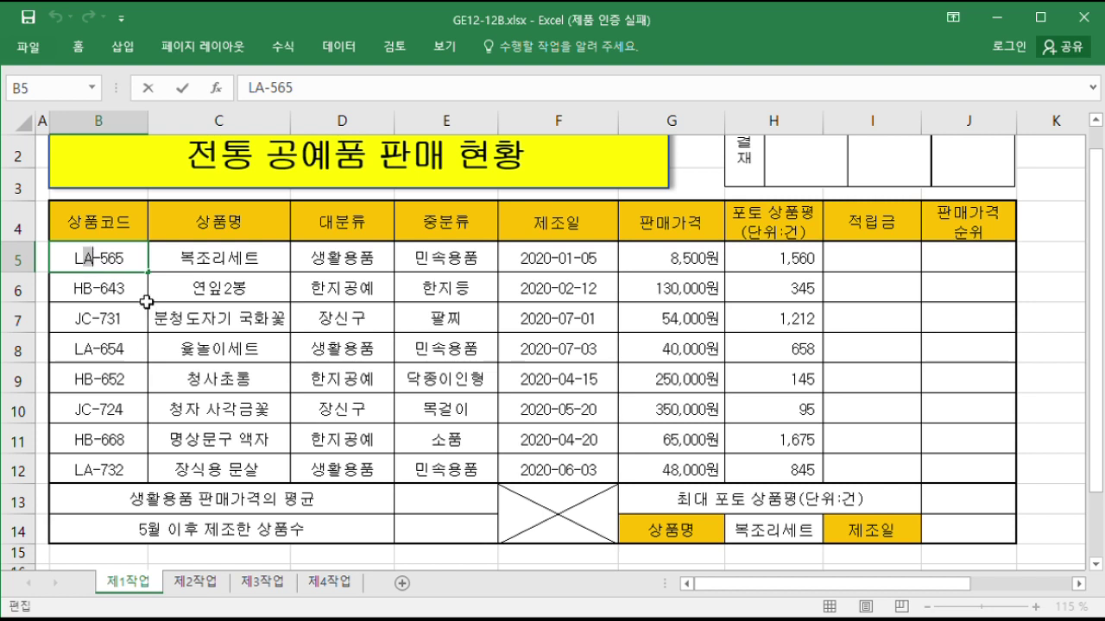
Start a formula in I5 that tests whether the product code's second character is A: =if(mid(B5, 2, 1)="A",.
{"action": "left_click", "coordinate": [892, 258]}
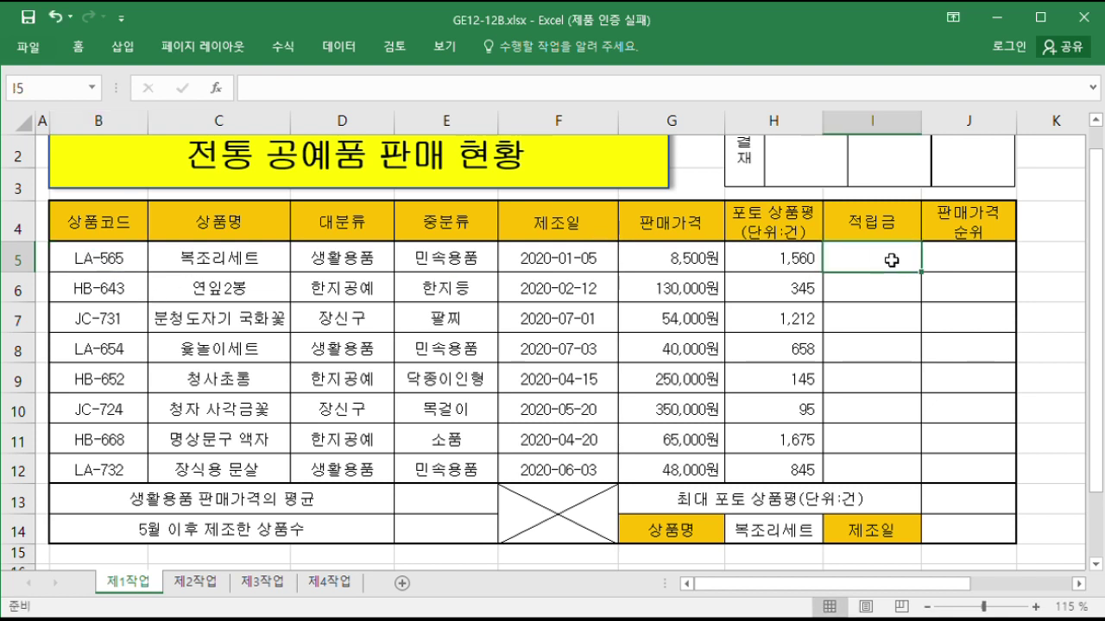
{"action": "type", "text": "=if("}
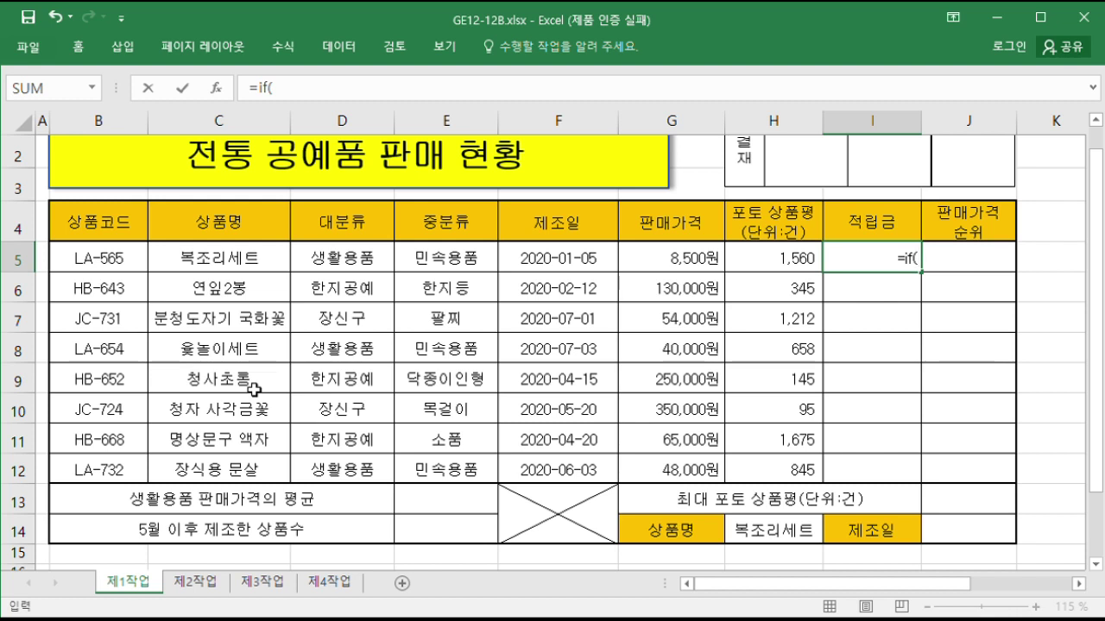
{"action": "type", "text": "mid("}
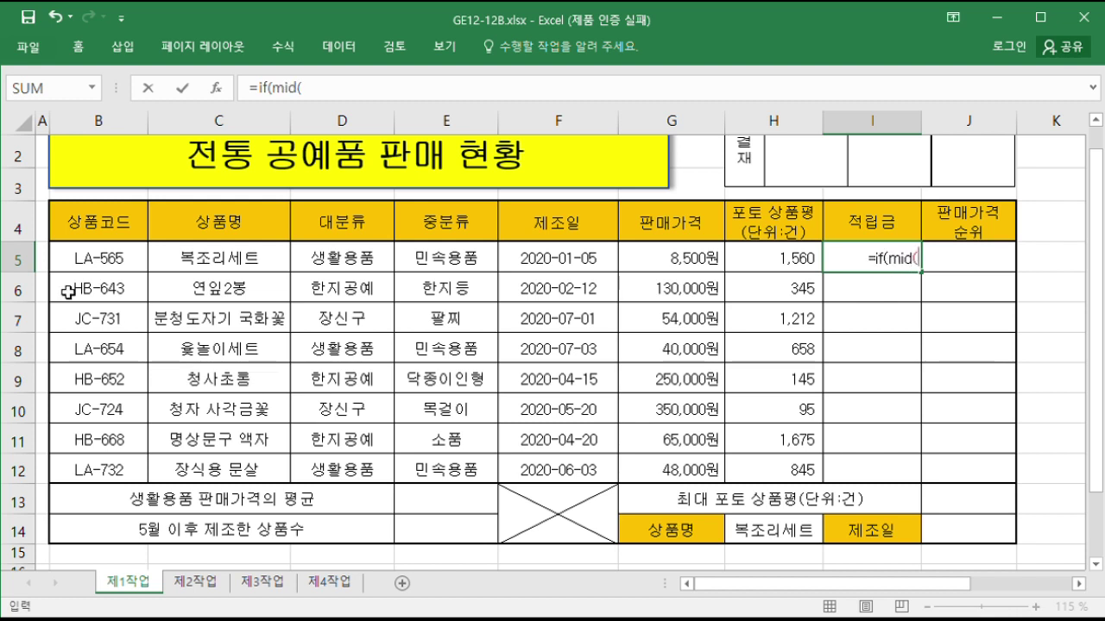
{"action": "left_click", "coordinate": [97, 264]}
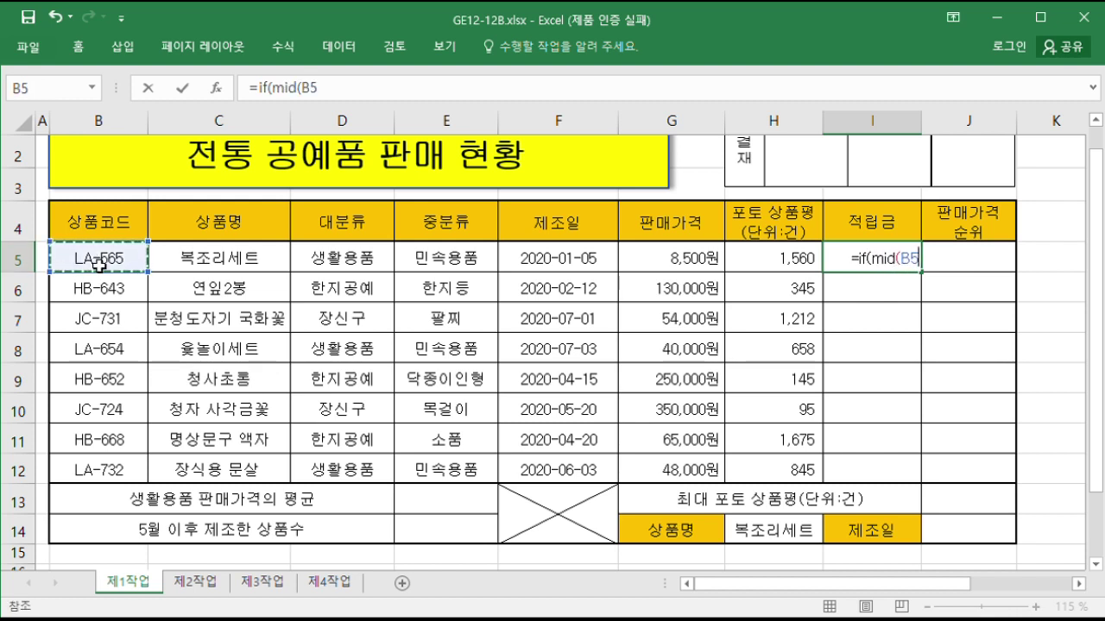
{"action": "type", "text": ","}
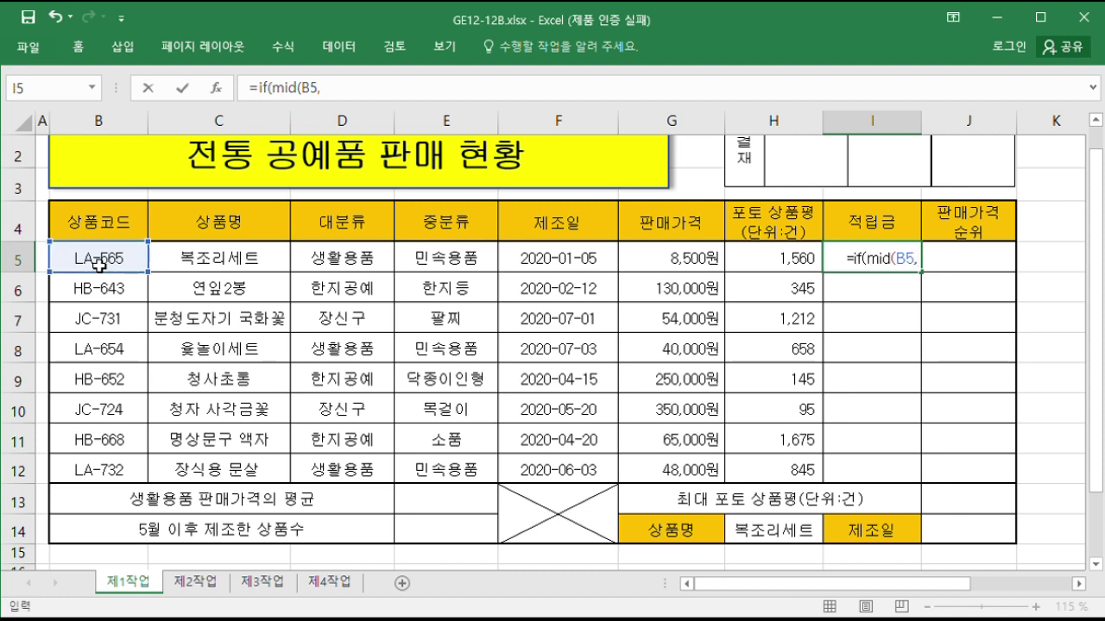
{"action": "type", "text": " 2,"}
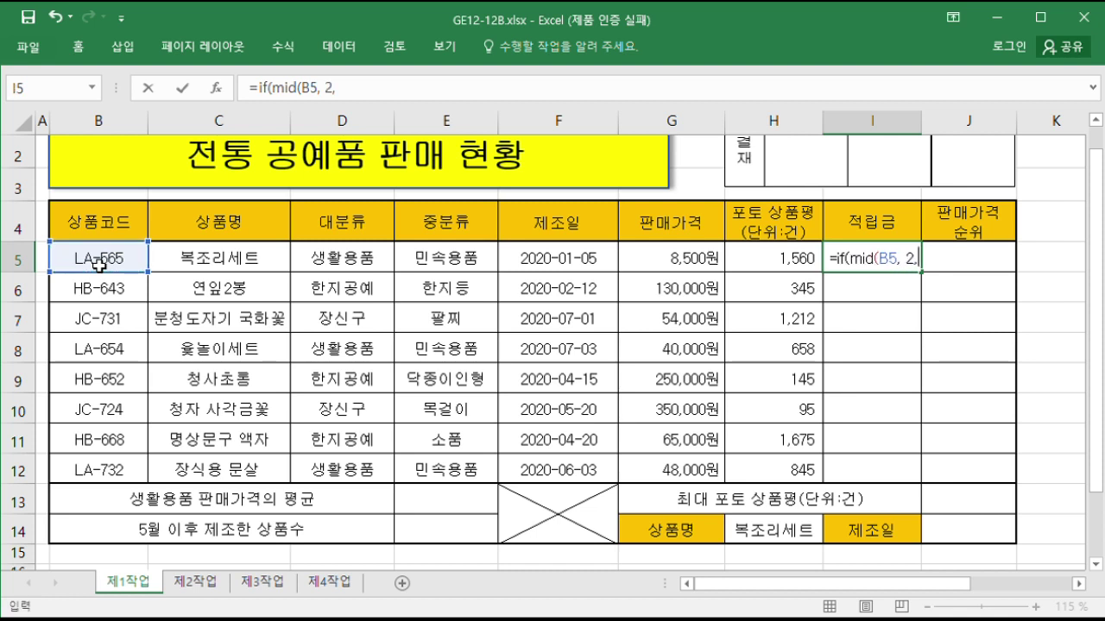
{"action": "type", "text": " 1"}
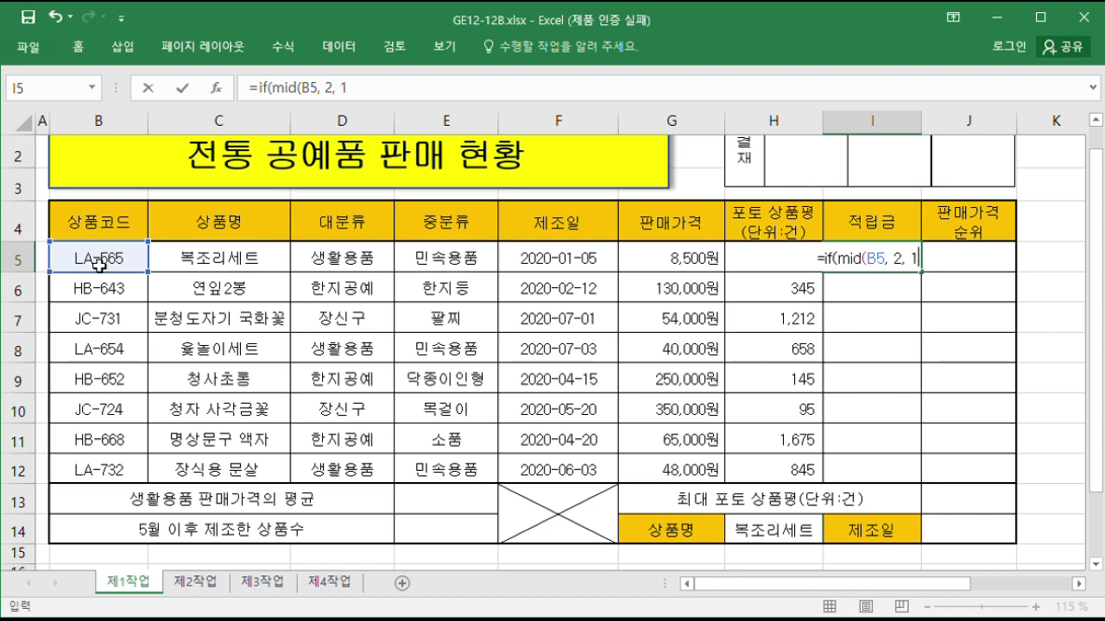
{"action": "type", "text": ")=\"A\""}
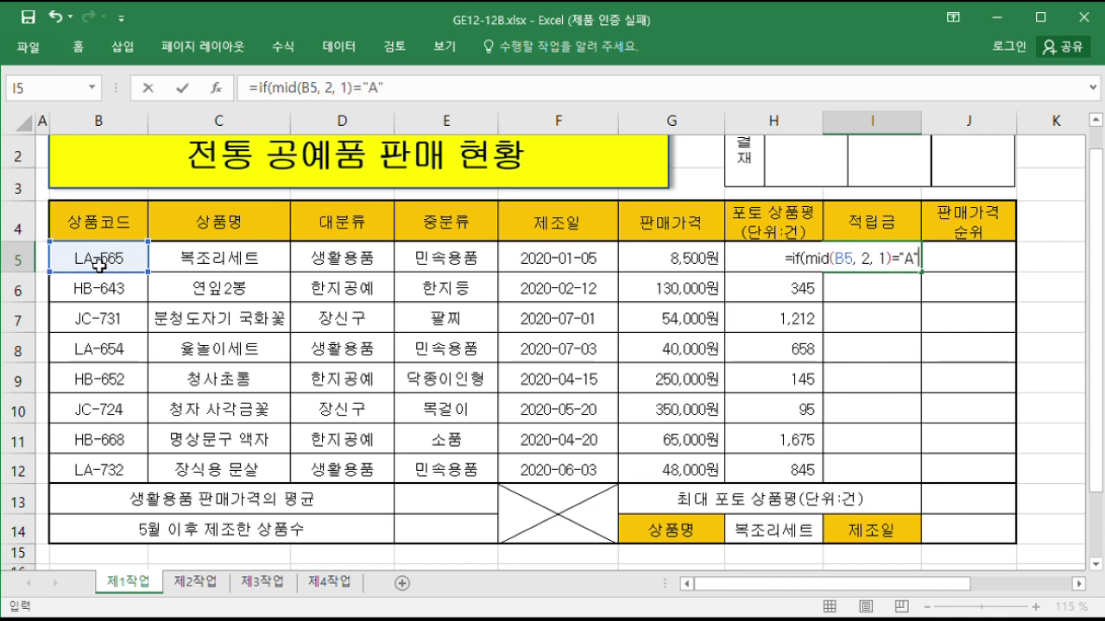
{"action": "type", "text": ","}
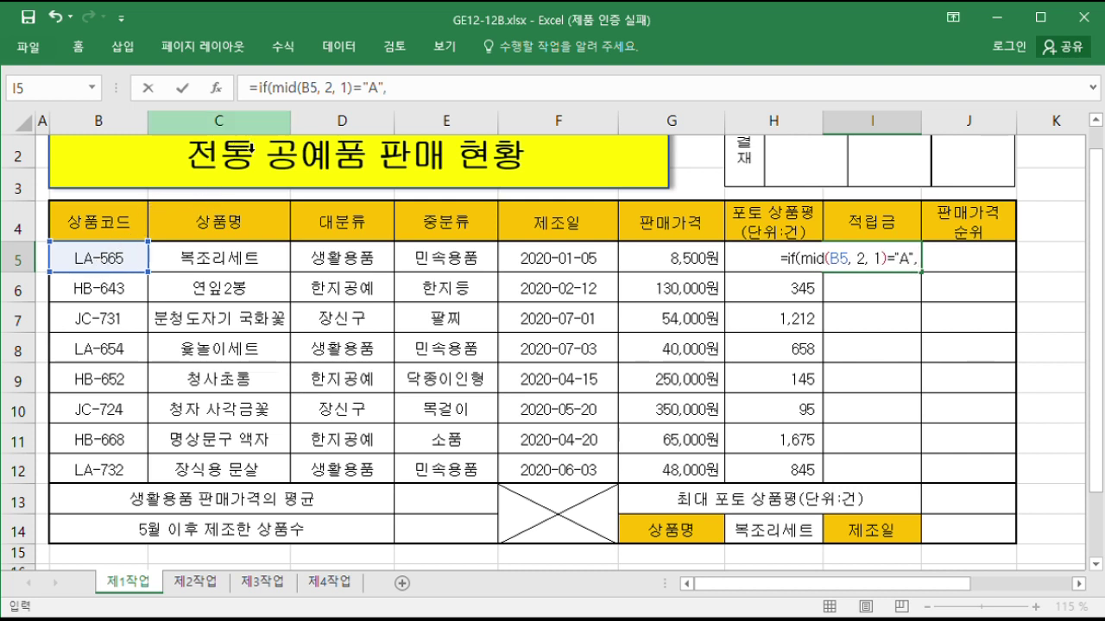
Add G5*5% as the formula's value when the condition is true, followed by a comma.
{"action": "left_click", "coordinate": [682, 259]}
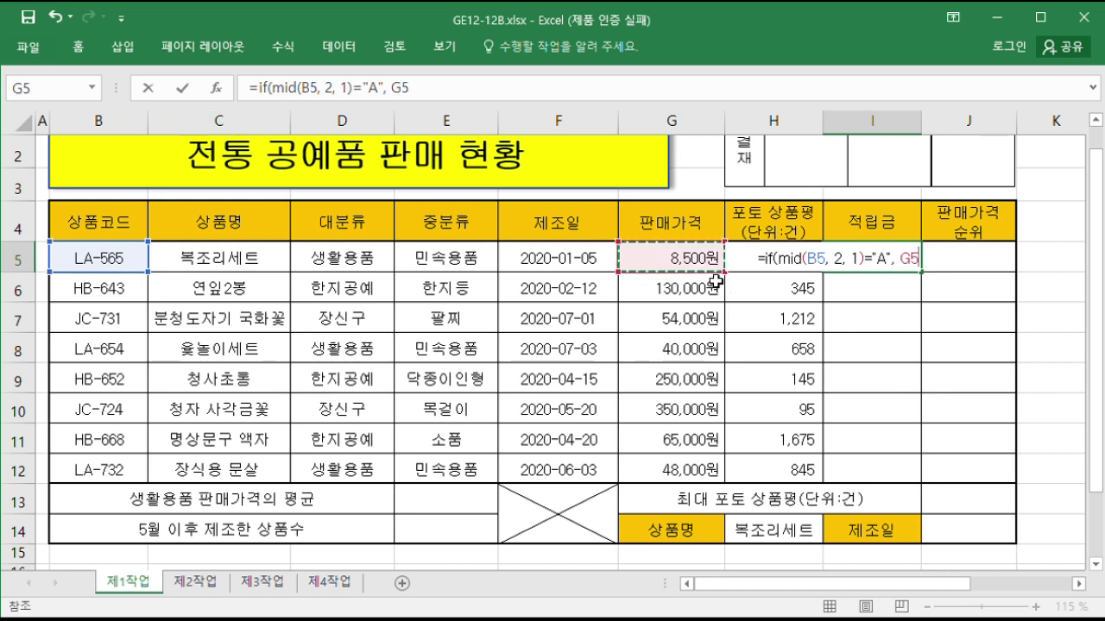
{"action": "type", "text": "*"}
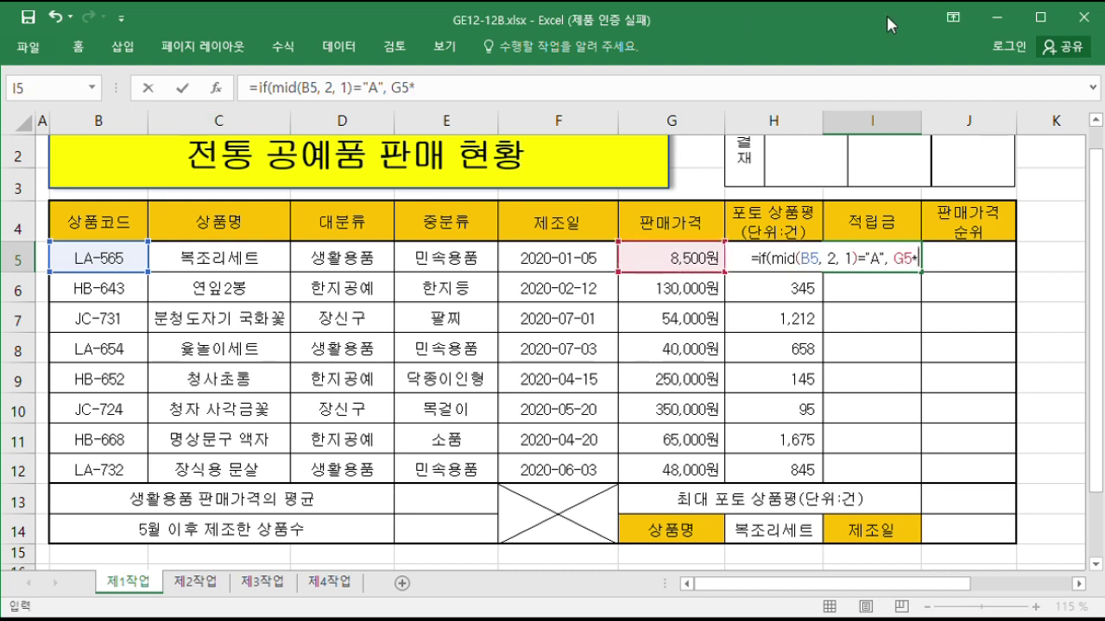
{"action": "type", "text": "5%"}
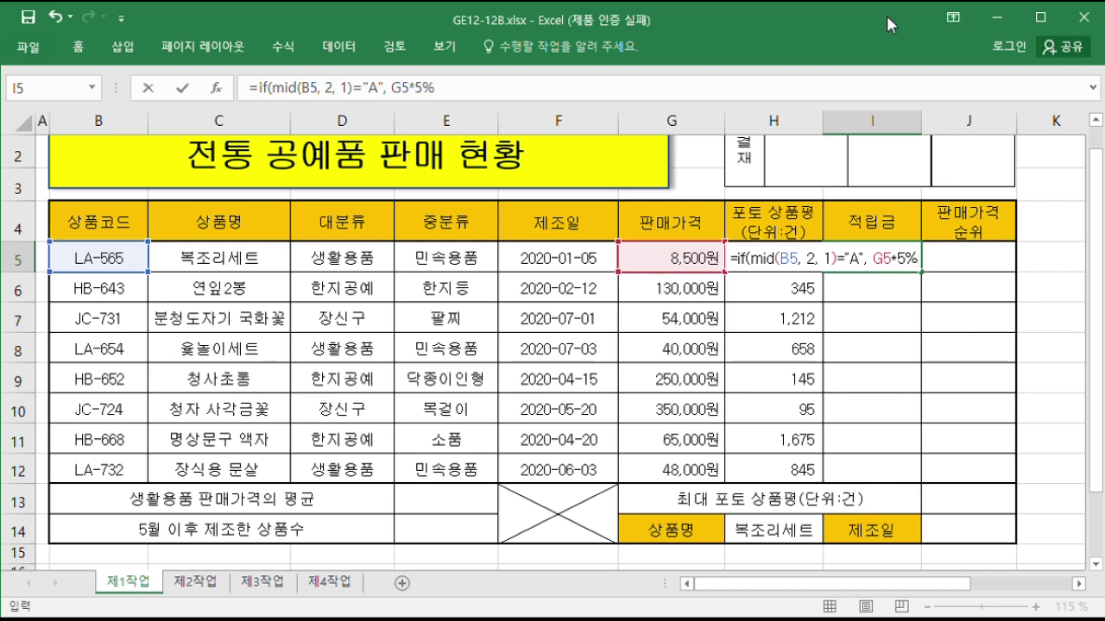
{"action": "left_click_drag", "start_coordinate": [868, 261], "coordinate": [925, 259]}
{"action": "left_click", "coordinate": [924, 259]}
{"action": "type", "text": ","}
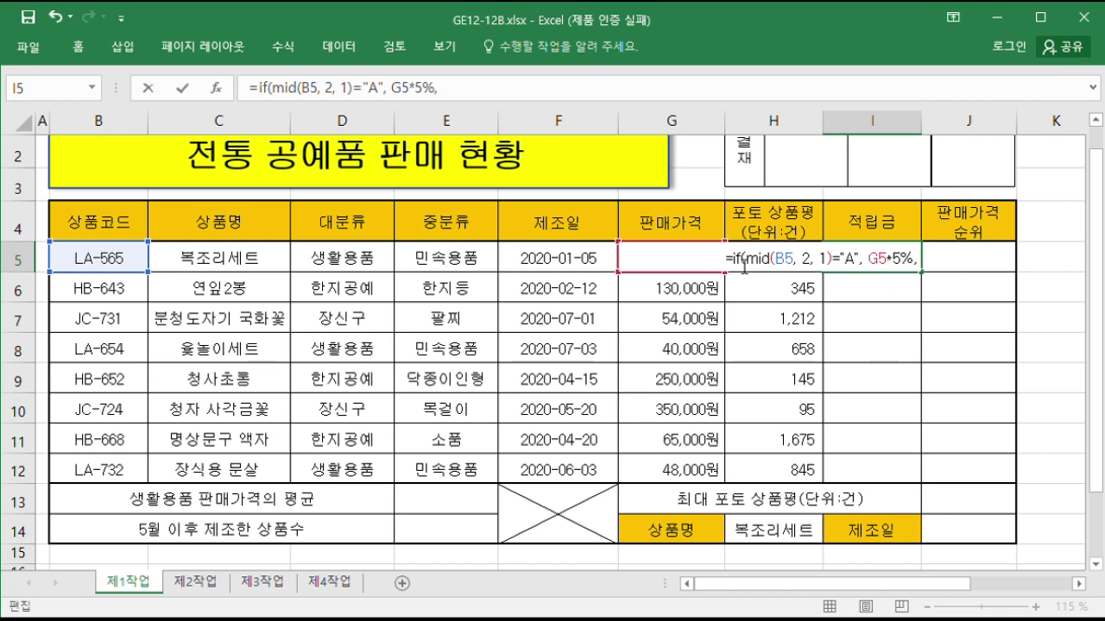
Duplicate the IF/MID condition at the end of the I5 formula as a nested IF testing for "B".
{"action": "left_click_drag", "start_coordinate": [738, 263], "coordinate": [925, 262]}
{"action": "key", "text": "ctrl+c"}
{"action": "key", "text": "End"}
{"action": "key", "text": "ctrl+v"}
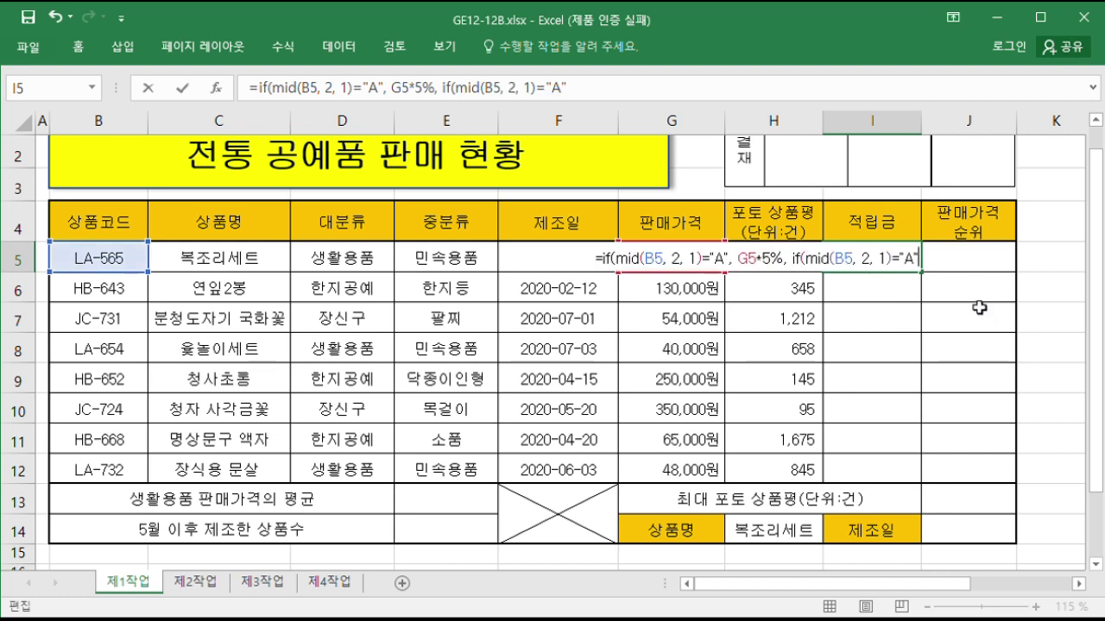
{"action": "double_click", "coordinate": [909, 269]}
{"action": "type", "text": "B"}
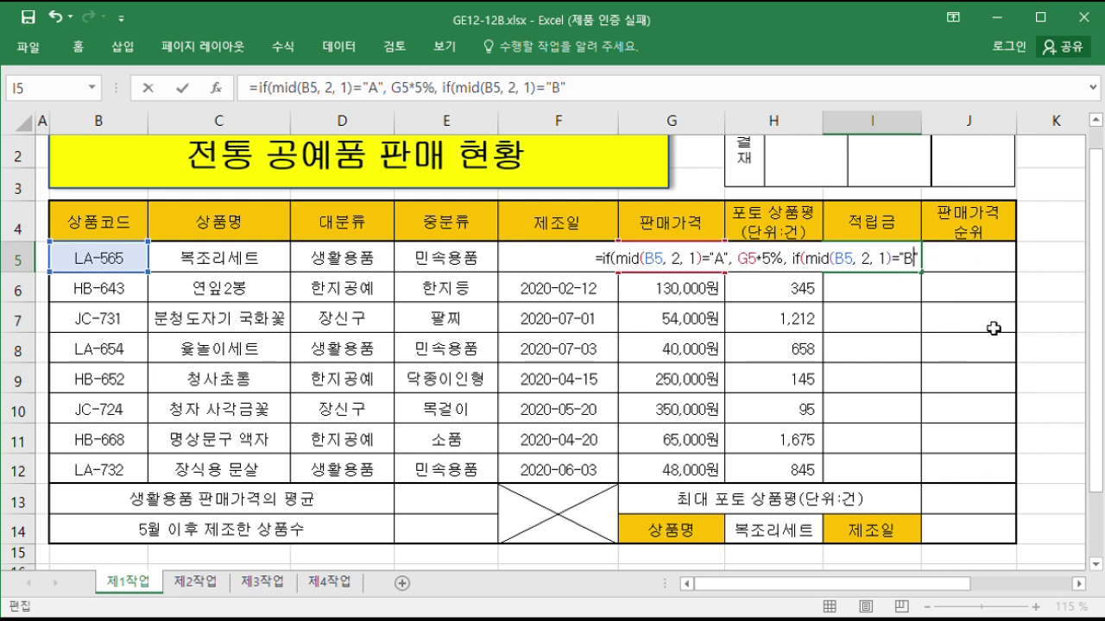
Add G5*8% as the nested IF's value when the second character is B.
{"action": "key", "text": "Right"}
{"action": "type", "text": ","}
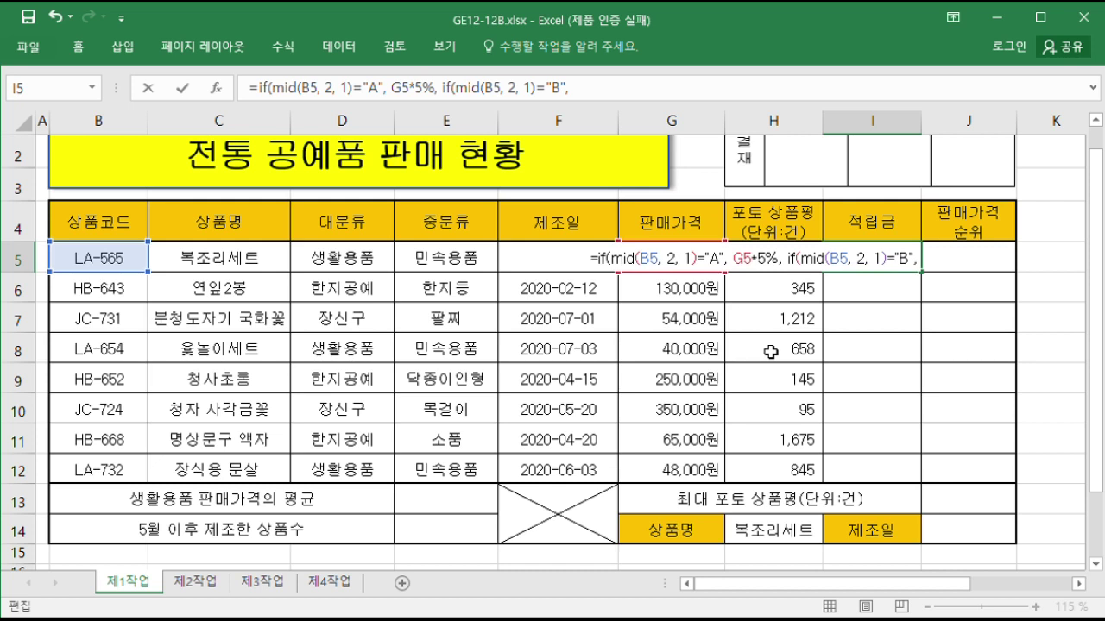
{"action": "type", "text": "G5"}
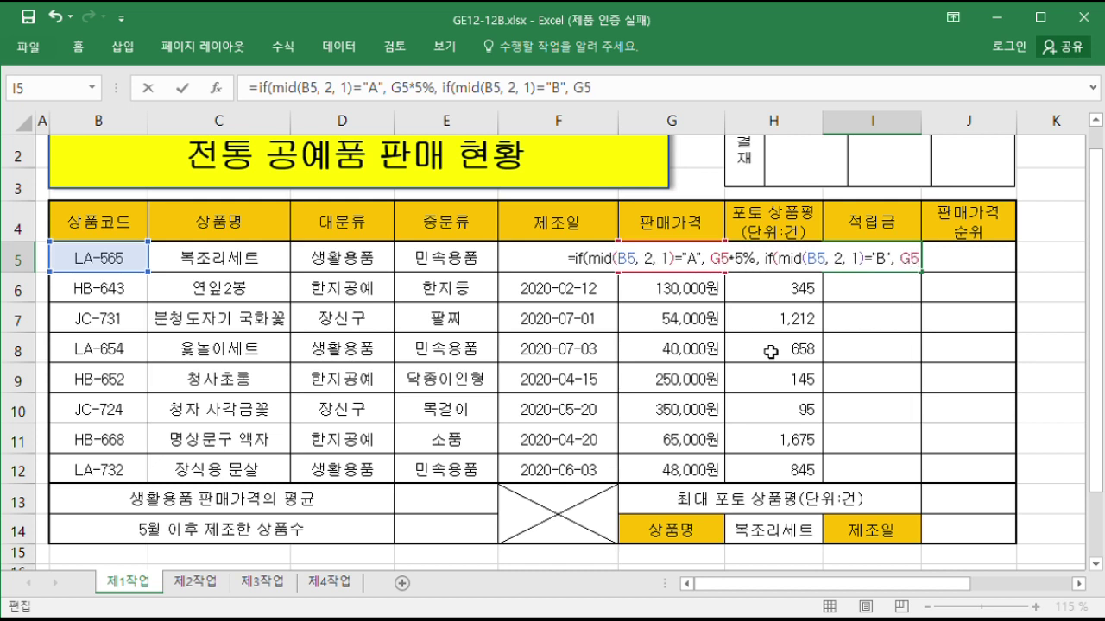
{"action": "type", "text": "*8"}
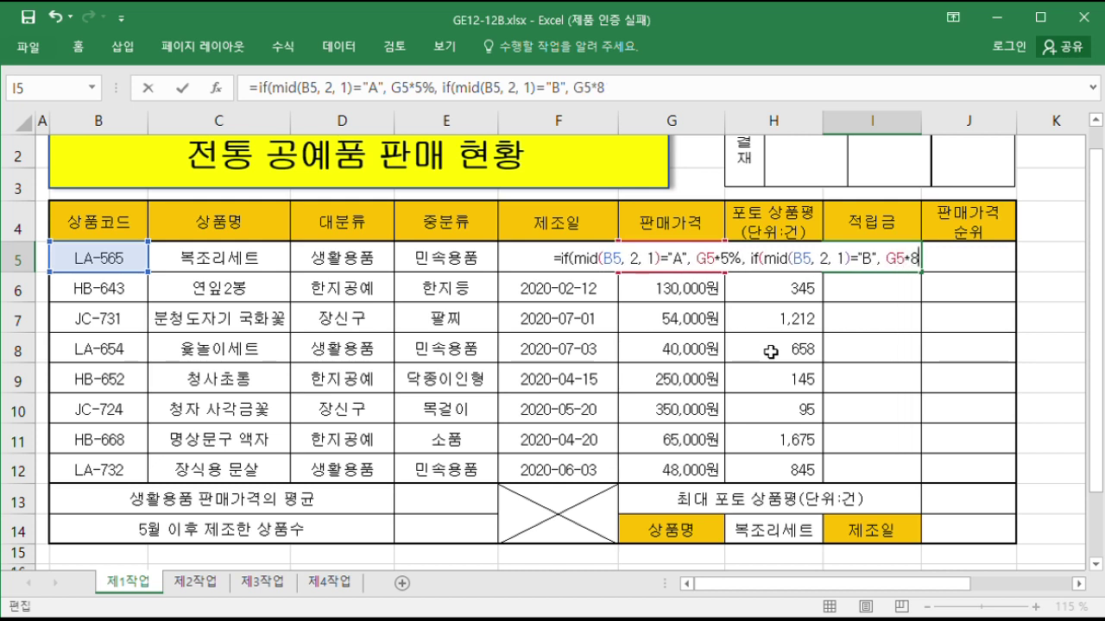
{"action": "type", "text": "%"}
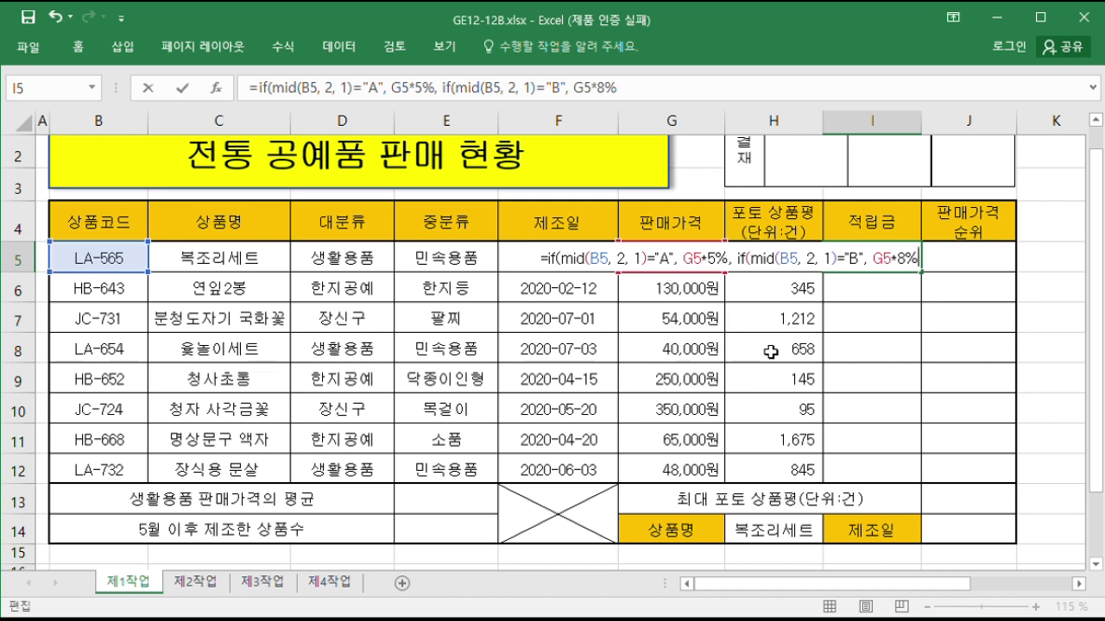
{"action": "type", "text": ","}
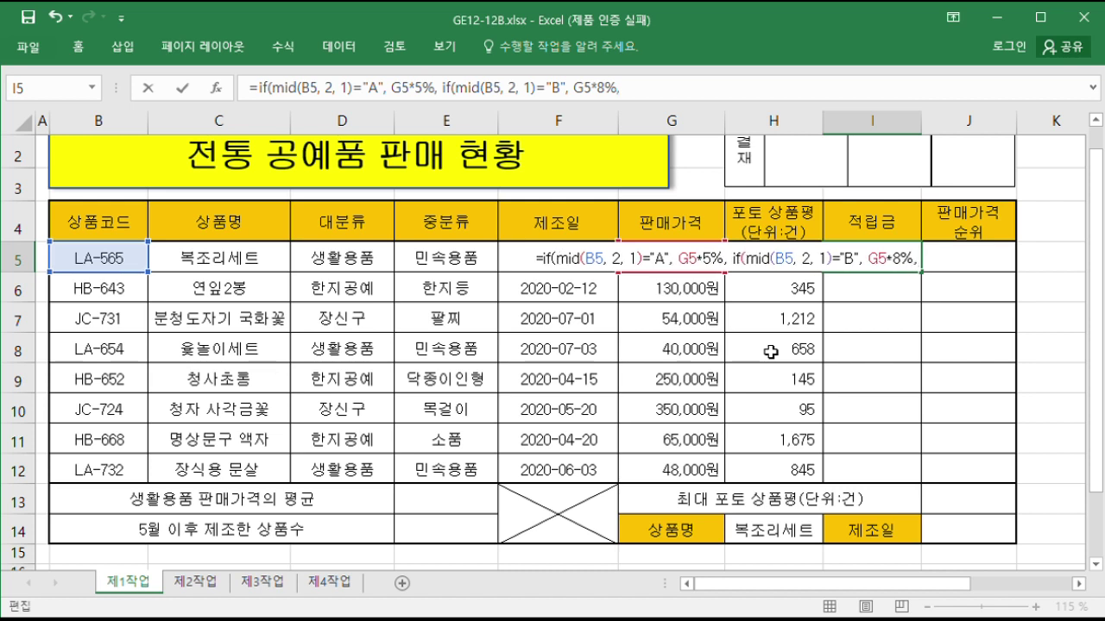
Add G5*10% as the value for all other codes, close both IF functions and enter the formula.
{"action": "type", "text": " G"}
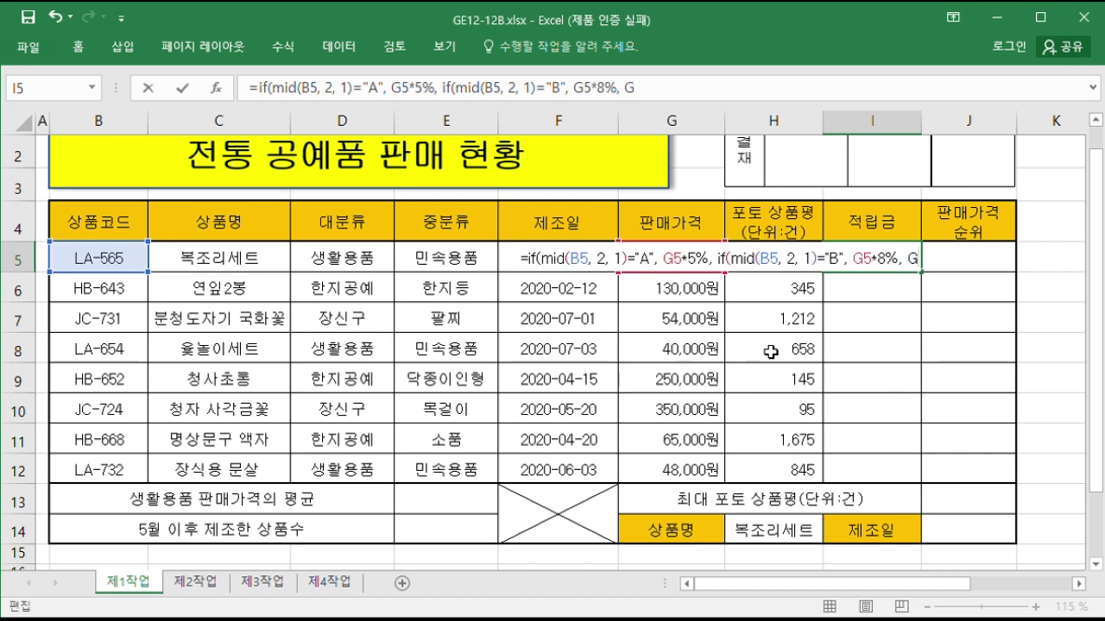
{"action": "type", "text": "5*"}
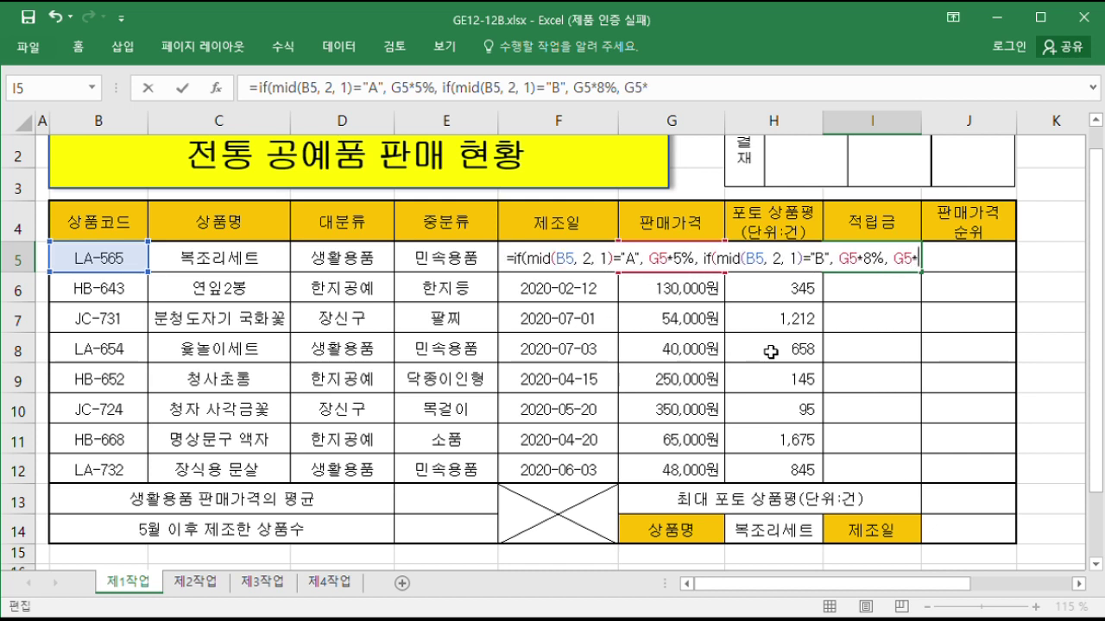
{"action": "type", "text": "10%"}
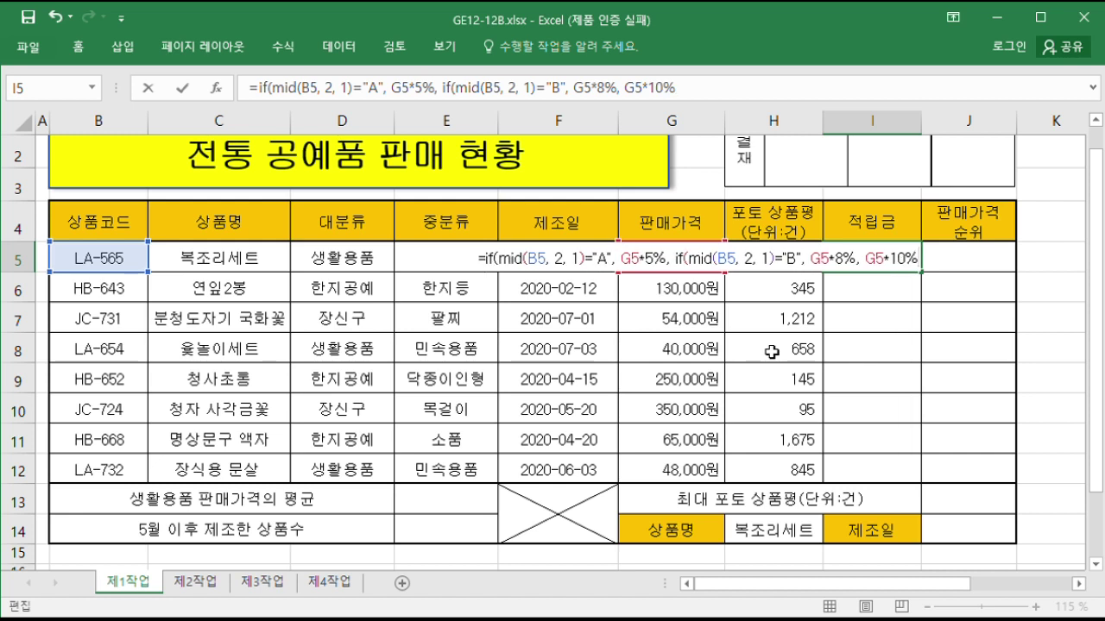
{"action": "type", "text": ")"}
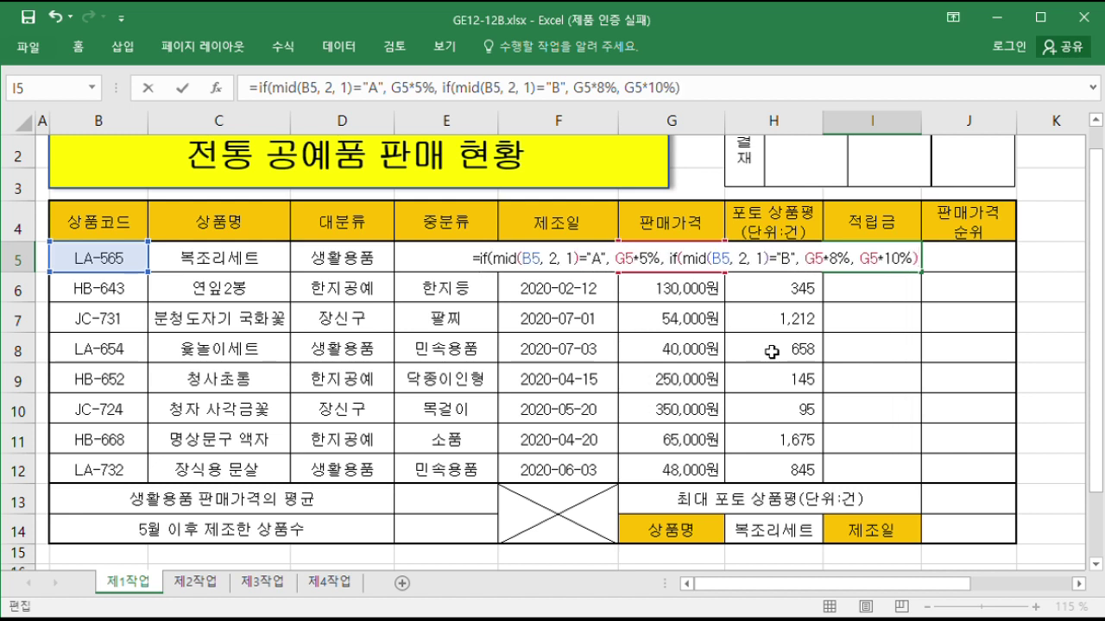
{"action": "type", "text": ")"}
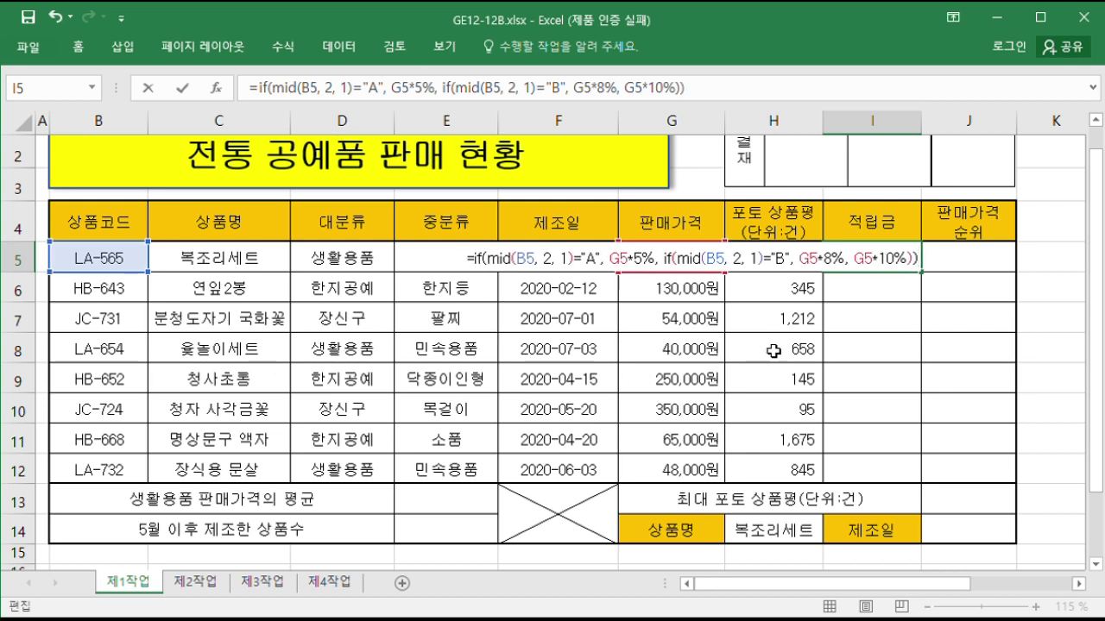
{"action": "key", "text": "Return"}
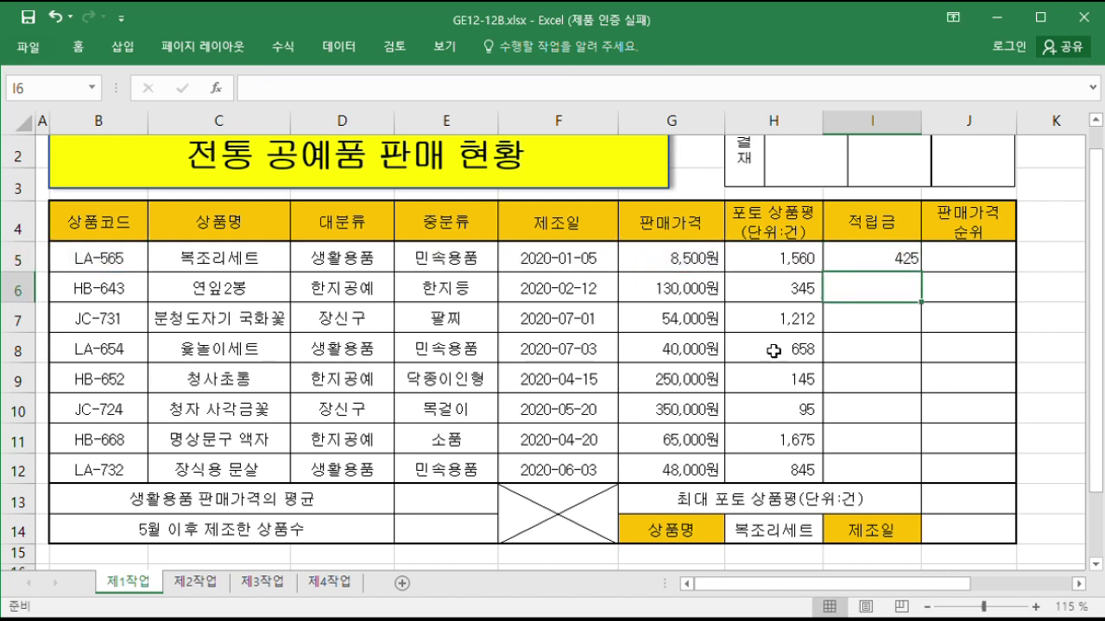
Fill the I5 reserve amount formula down through I12.
{"action": "left_click", "coordinate": [908, 261]}
{"action": "left_click_drag", "start_coordinate": [920, 273], "coordinate": [918, 480]}
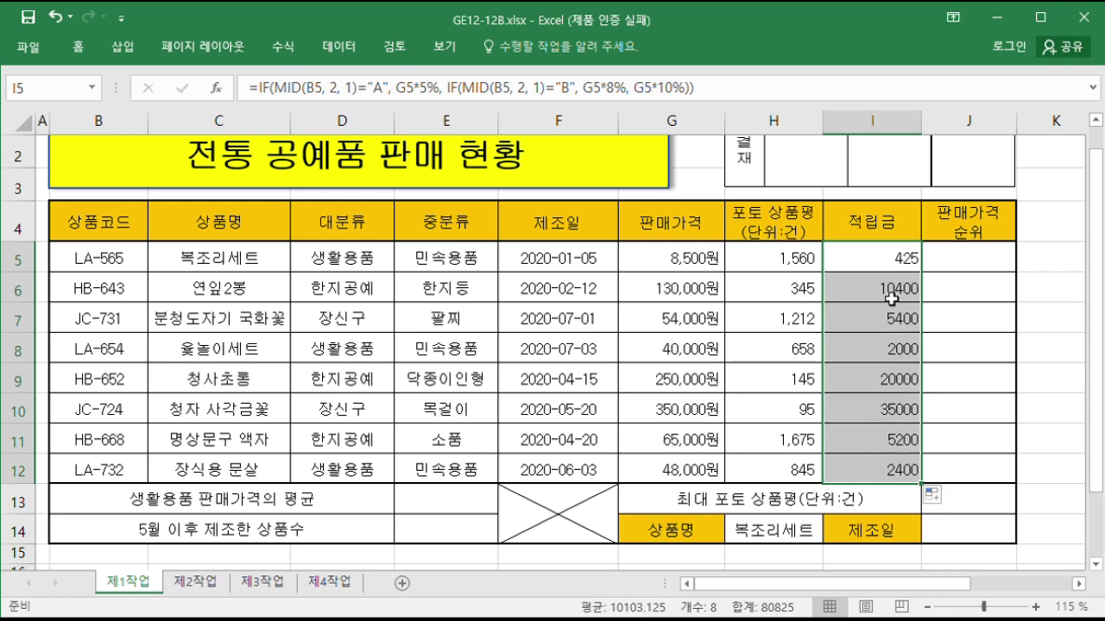
Examine the nested IF/MID formula in I5, checking each condition on the code's second character and its percentage value.
{"action": "double_click", "coordinate": [895, 257]}
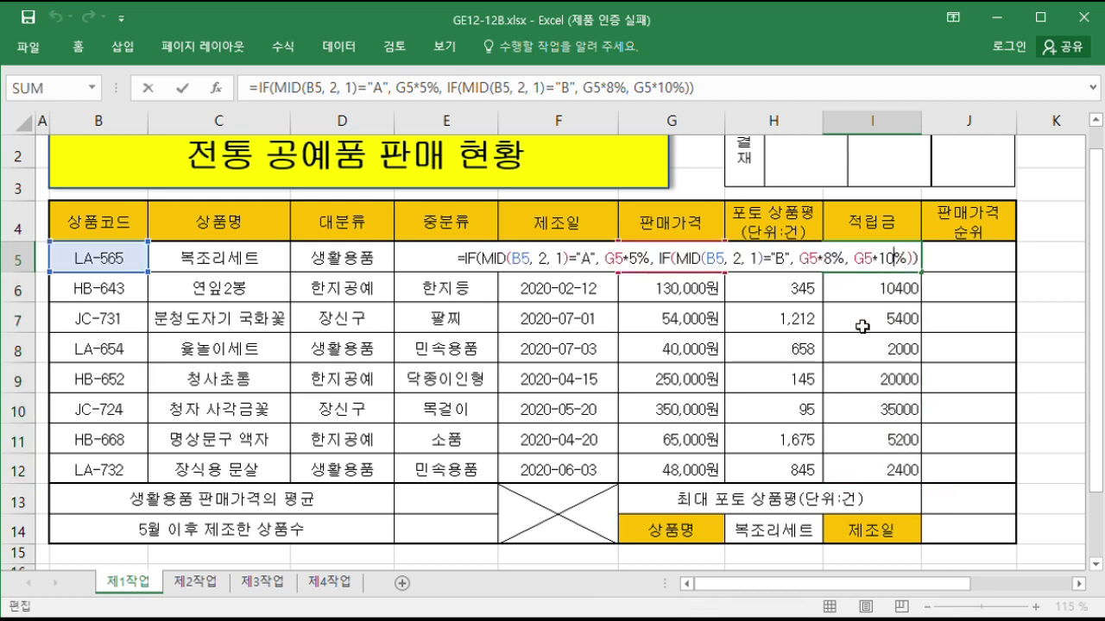
{"action": "left_click", "coordinate": [477, 259]}
{"action": "left_click", "coordinate": [553, 263]}
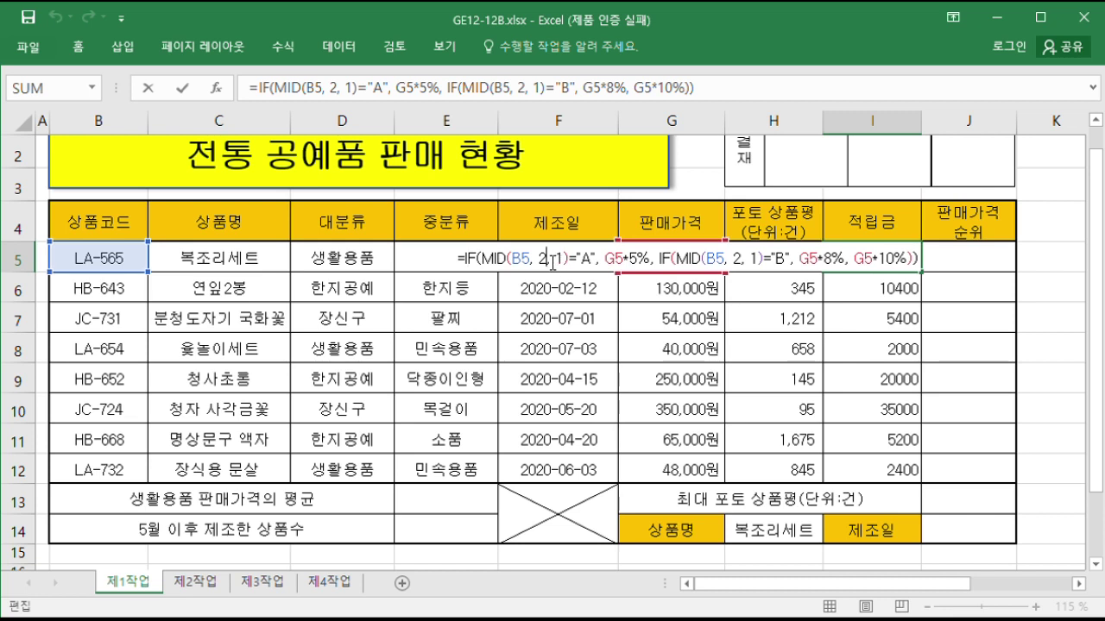
{"action": "double_click", "coordinate": [614, 259]}
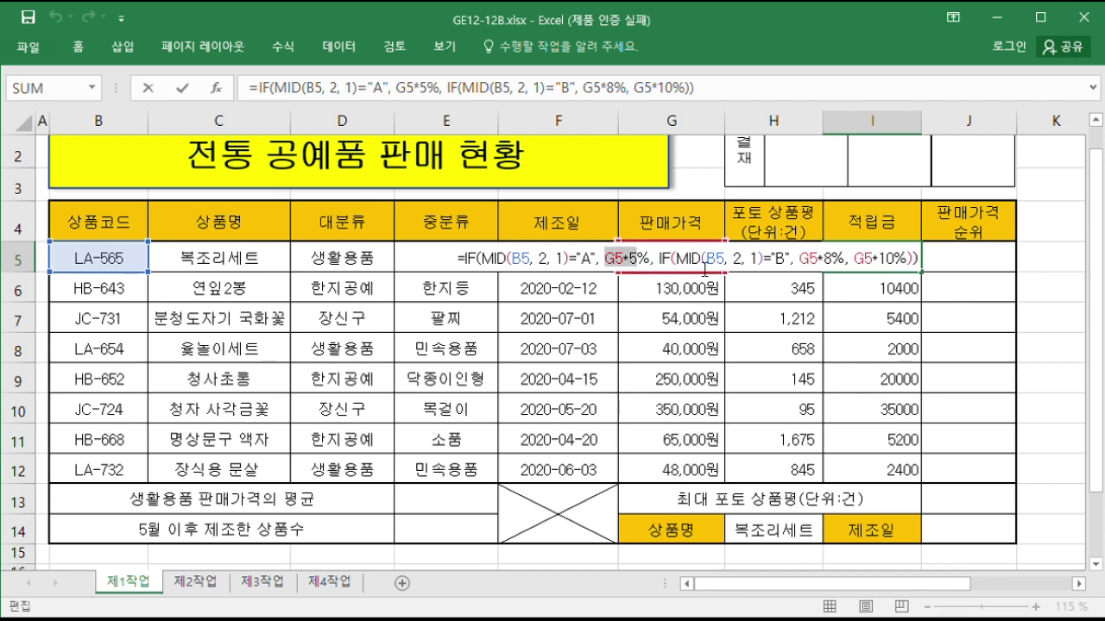
{"action": "left_click", "coordinate": [678, 260]}
{"action": "left_click", "coordinate": [739, 262]}
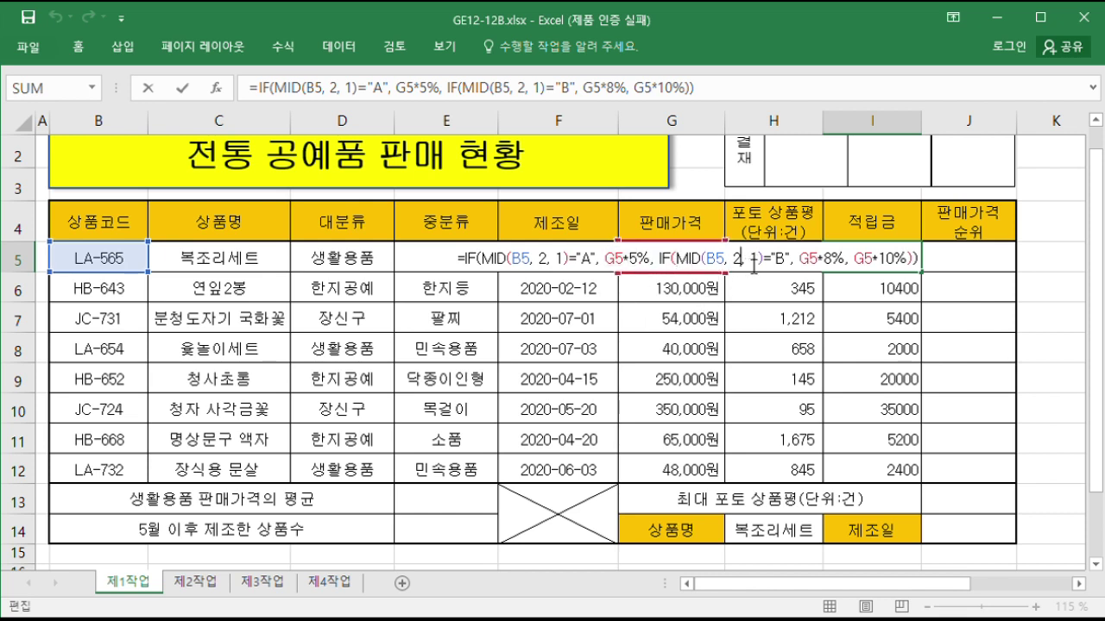
{"action": "left_click_drag", "start_coordinate": [785, 262], "coordinate": [728, 263]}
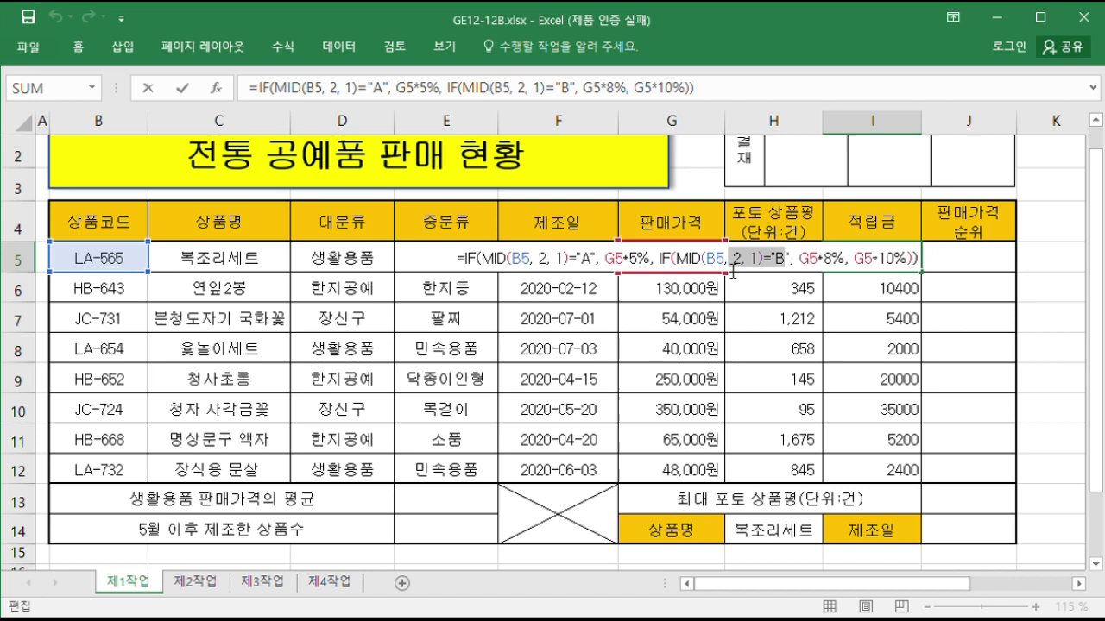
{"action": "left_click", "coordinate": [820, 263]}
{"action": "left_click_drag", "start_coordinate": [844, 264], "coordinate": [822, 264]}
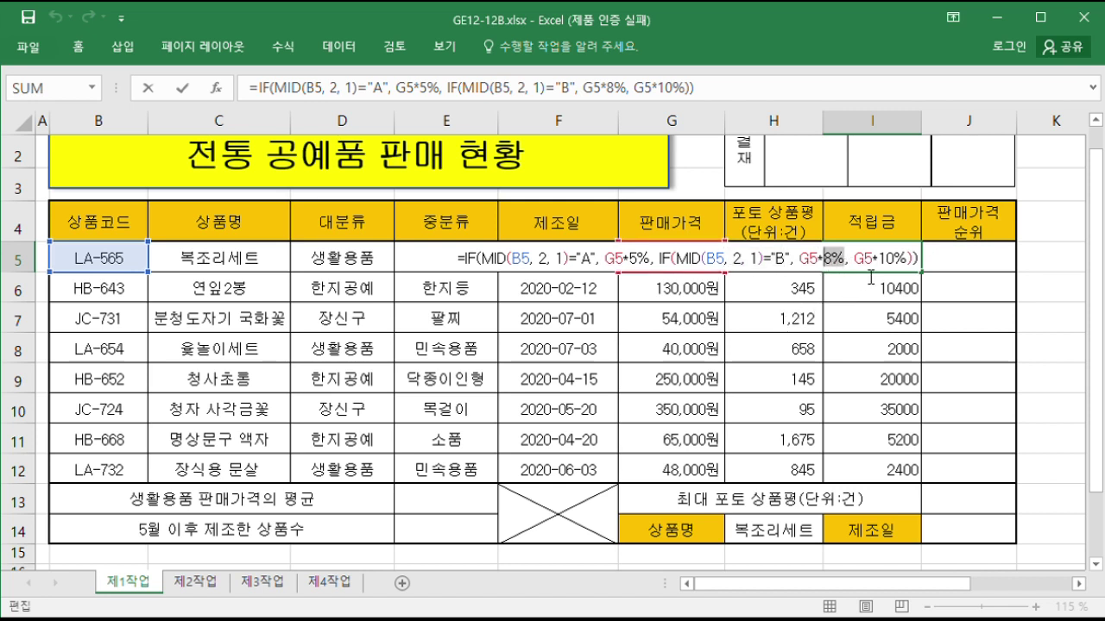
{"action": "left_click", "coordinate": [905, 259]}
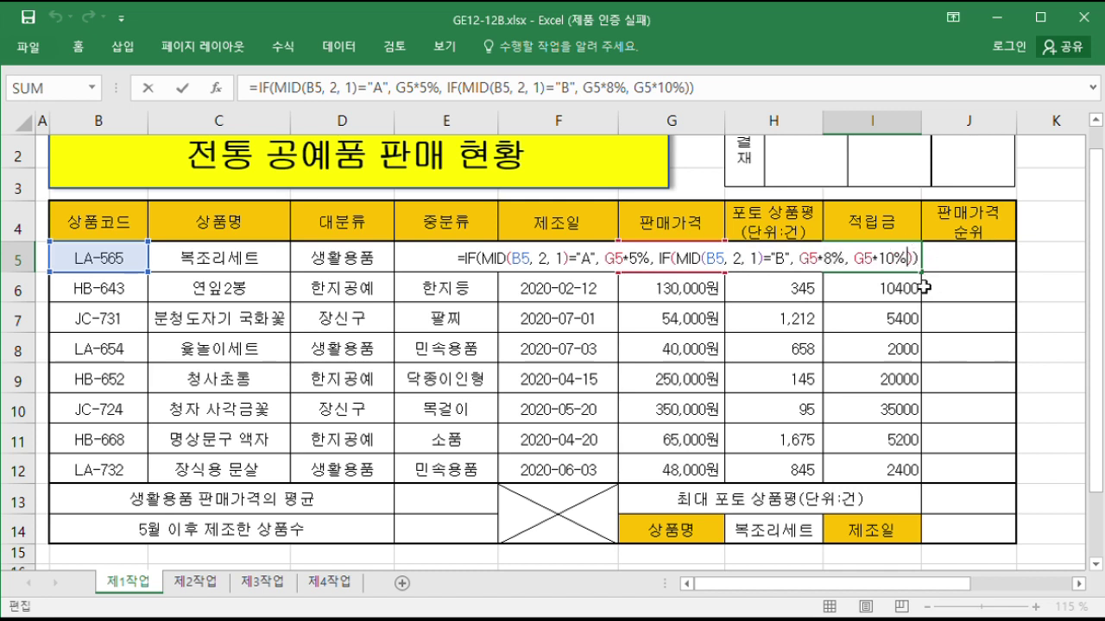
{"action": "key", "text": "Return"}
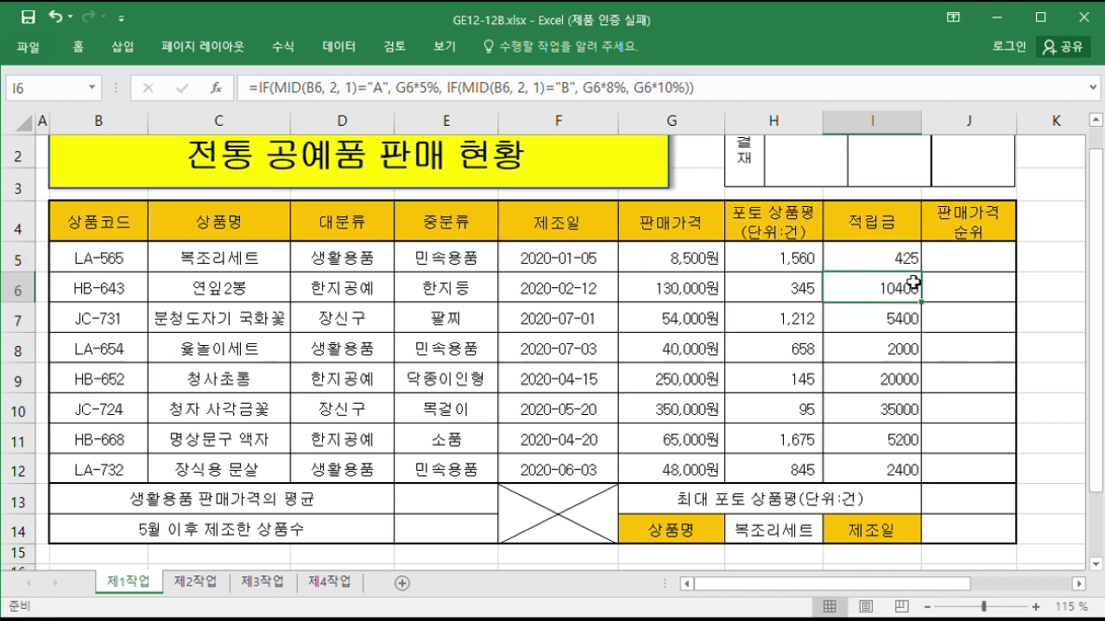
Start a RANK.EQ formula in J5 with the selling price in G5 as the number to rank.
{"action": "left_click", "coordinate": [986, 268]}
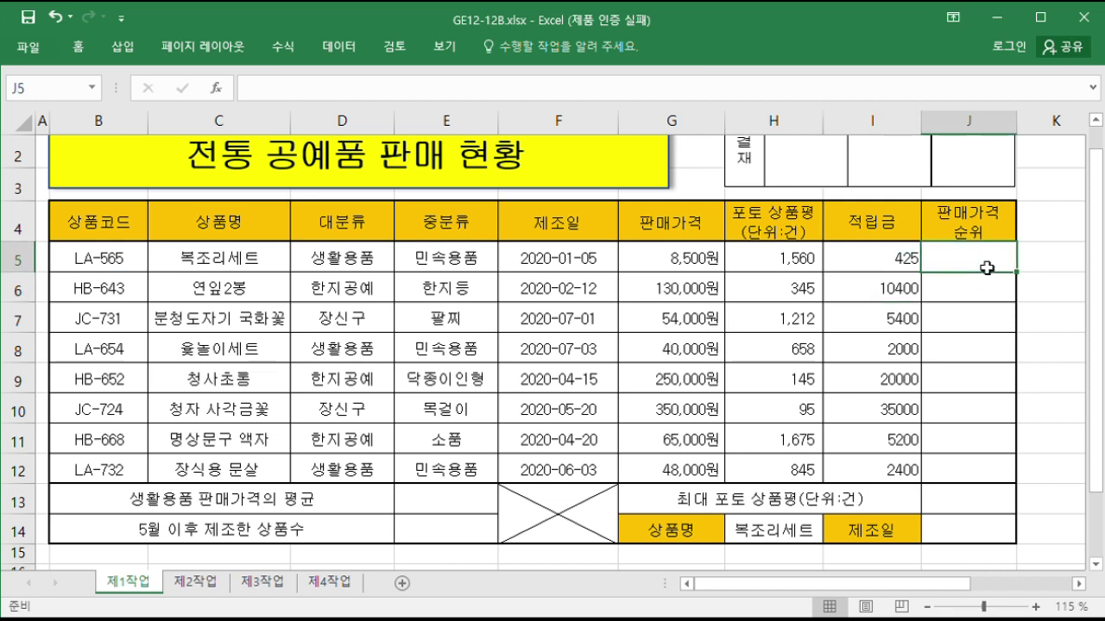
{"action": "type", "text": "="}
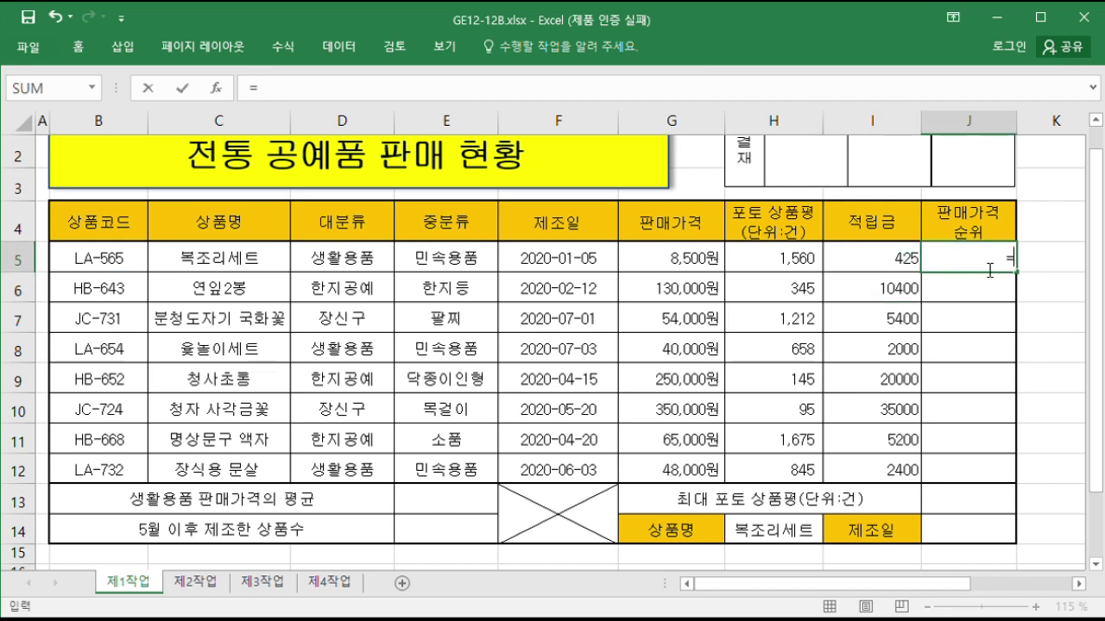
{"action": "type", "text": "rank.eq("}
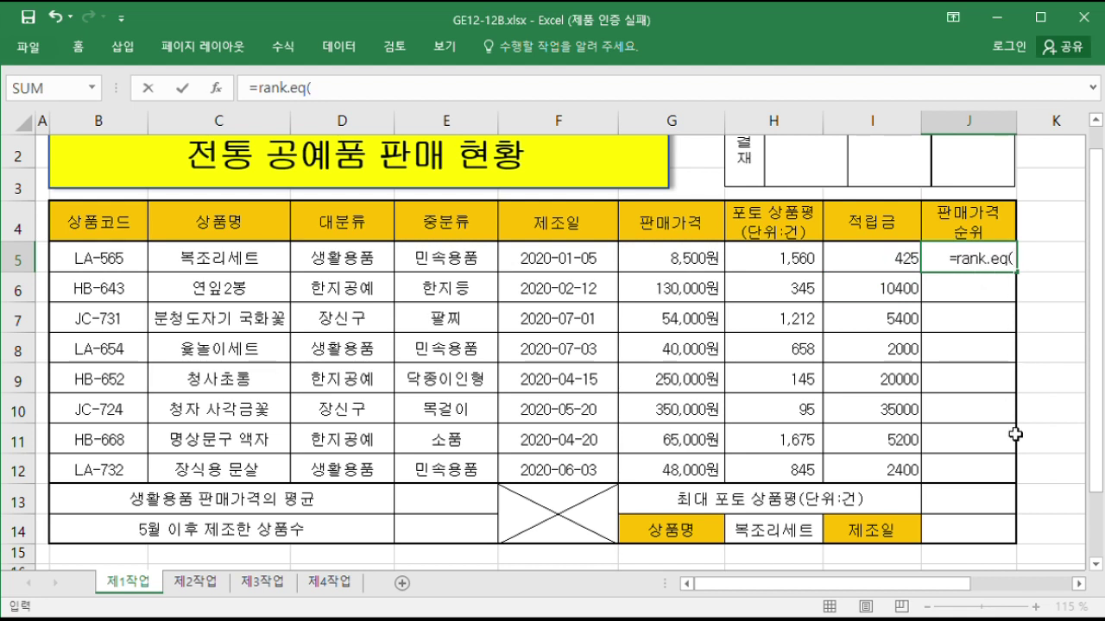
{"action": "left_click", "coordinate": [691, 268]}
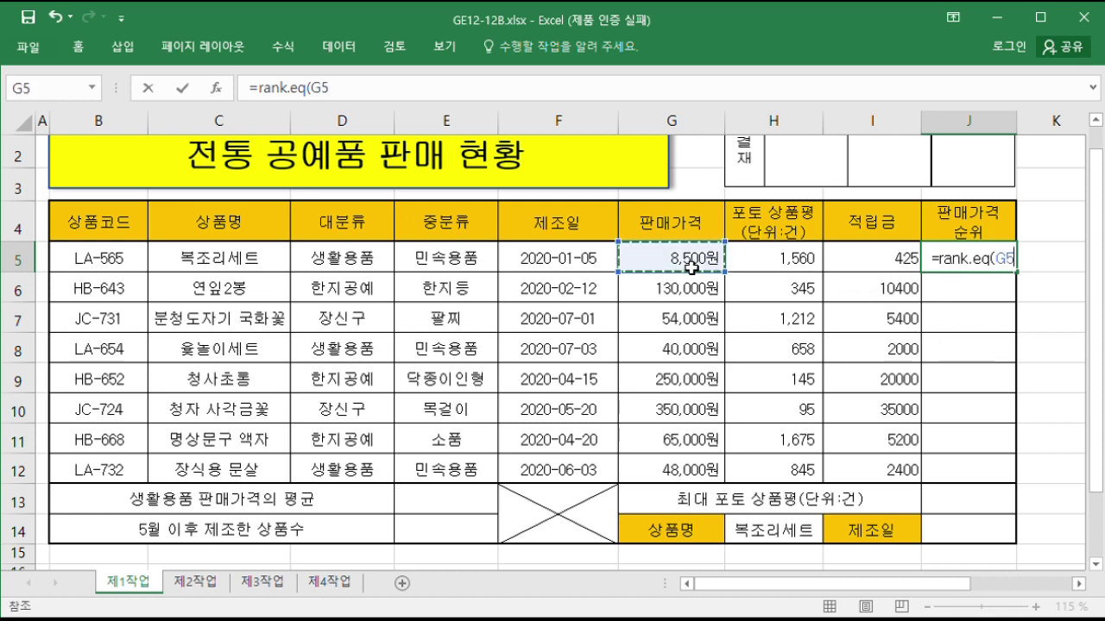
{"action": "type", "text": ","}
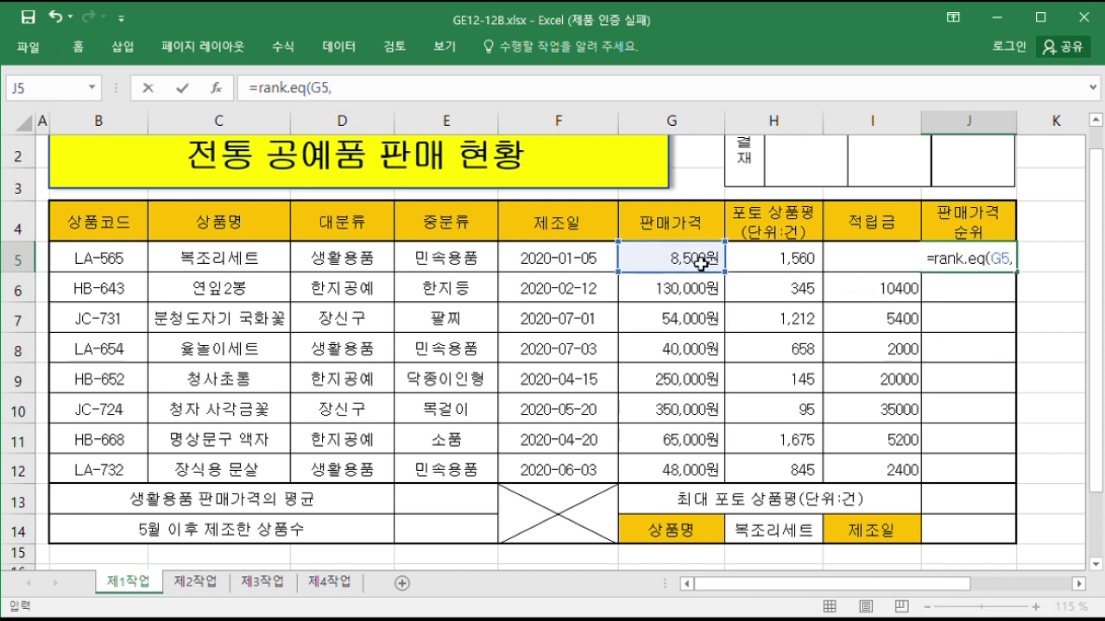
Add the absolute range $G$5:$G$12 and the order value 0 to the J5 rank formula, close it and enter it.
{"action": "left_click_drag", "start_coordinate": [699, 265], "coordinate": [683, 467]}
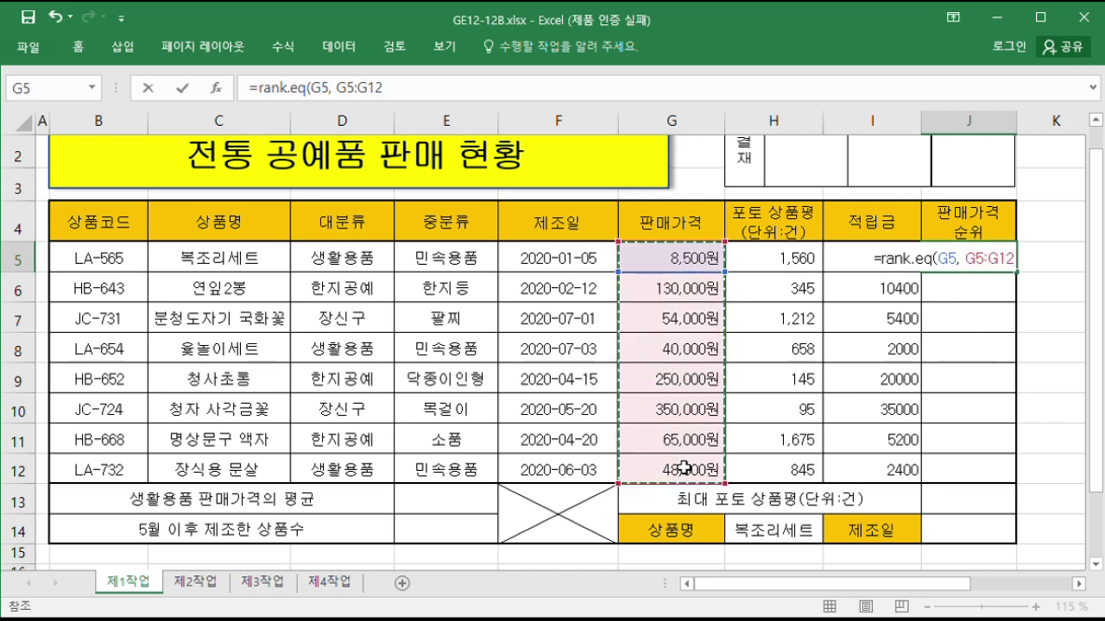
{"action": "key", "text": "F4"}
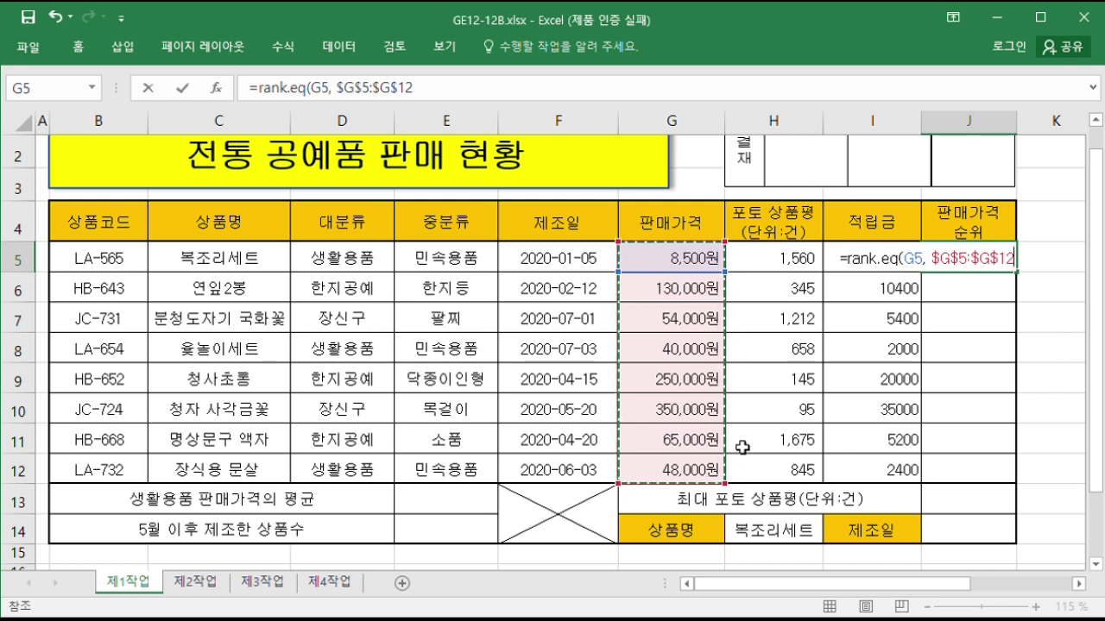
{"action": "type", "text": ", 0"}
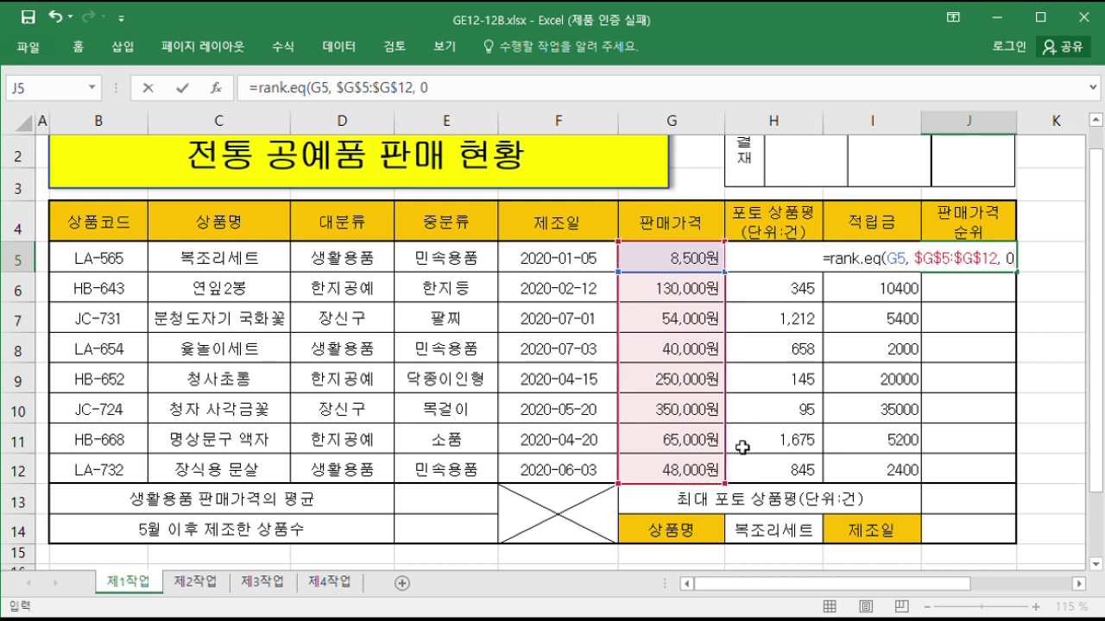
{"action": "type", "text": ")"}
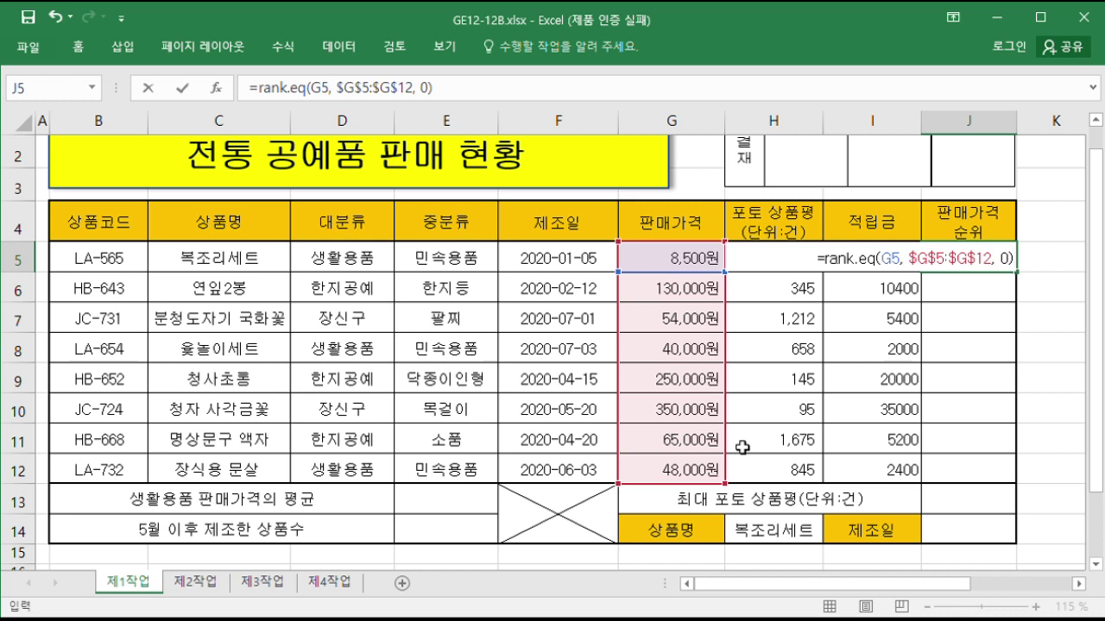
{"action": "key", "text": "Return"}
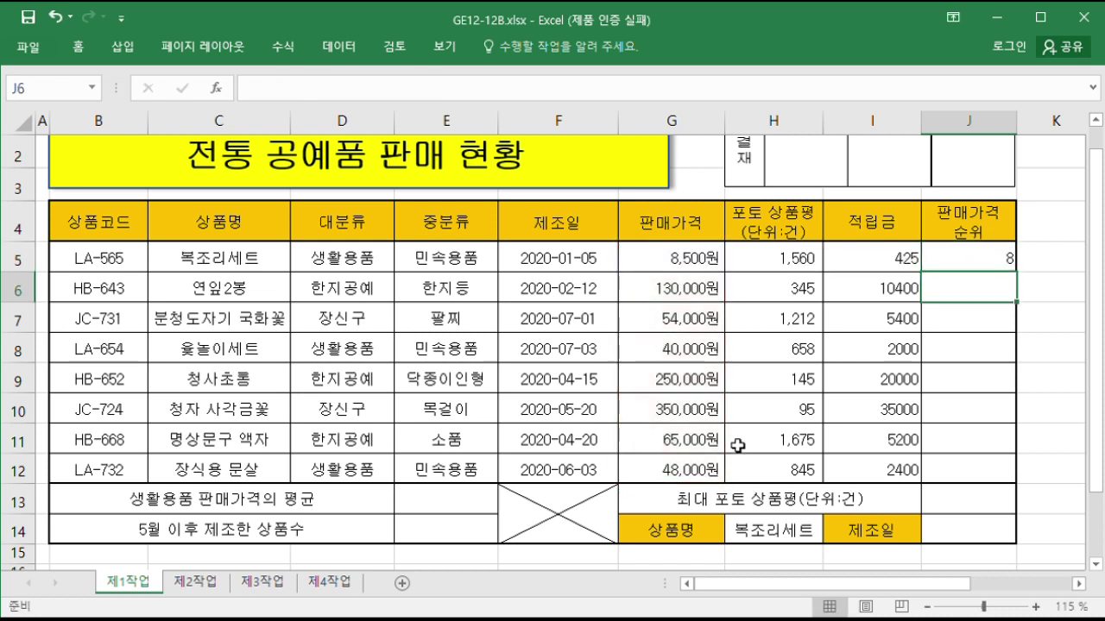
Fill the J5 rank formula down through J12 and review the formula in J5.
{"action": "left_click", "coordinate": [969, 256]}
{"action": "left_click_drag", "start_coordinate": [1023, 279], "coordinate": [1044, 480]}
{"action": "left_click", "coordinate": [1043, 510]}
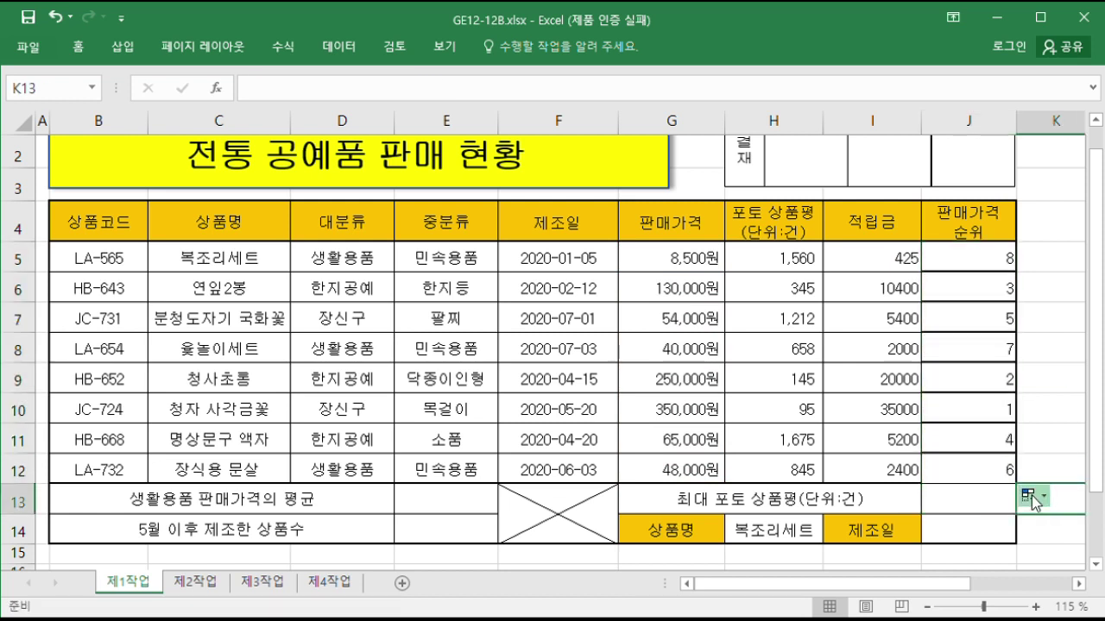
{"action": "key", "text": "ctrl+z"}
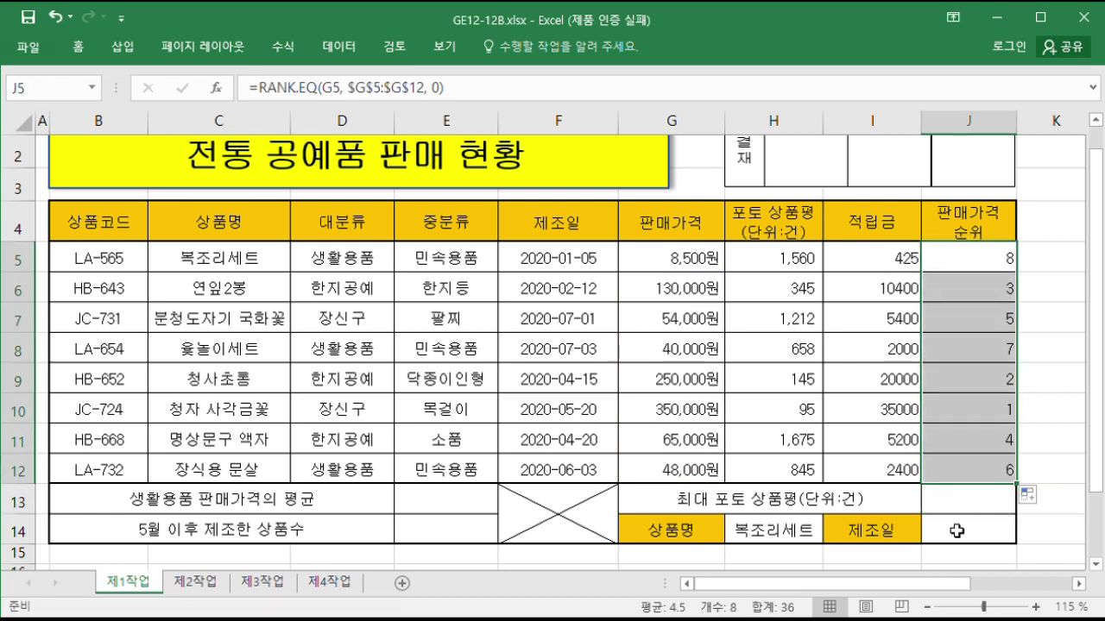
{"action": "left_click", "coordinate": [965, 528]}
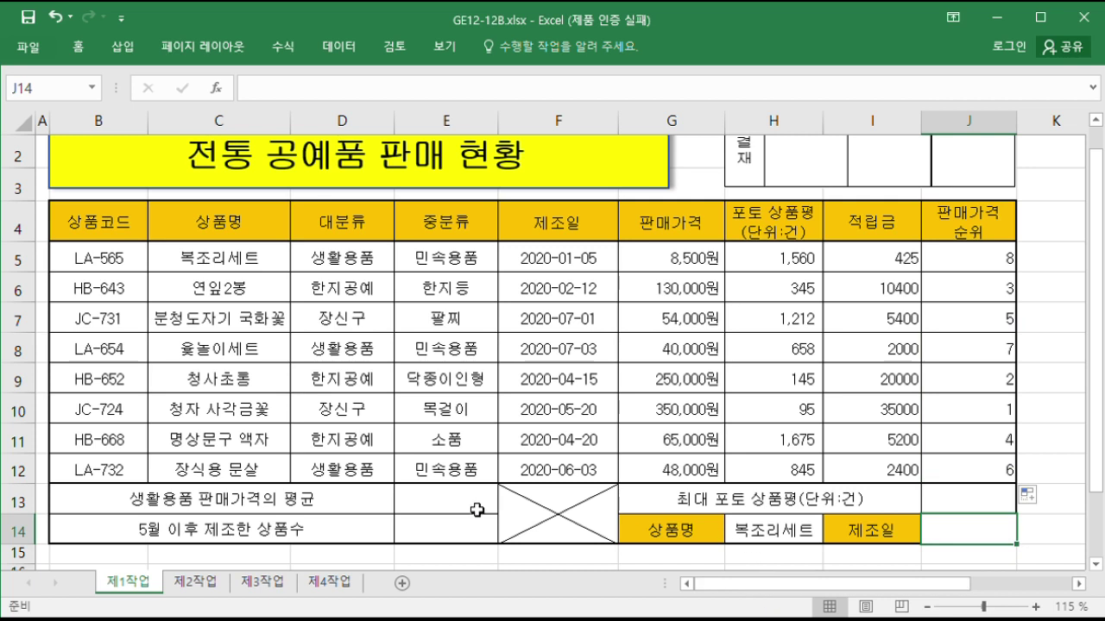
{"action": "double_click", "coordinate": [982, 255]}
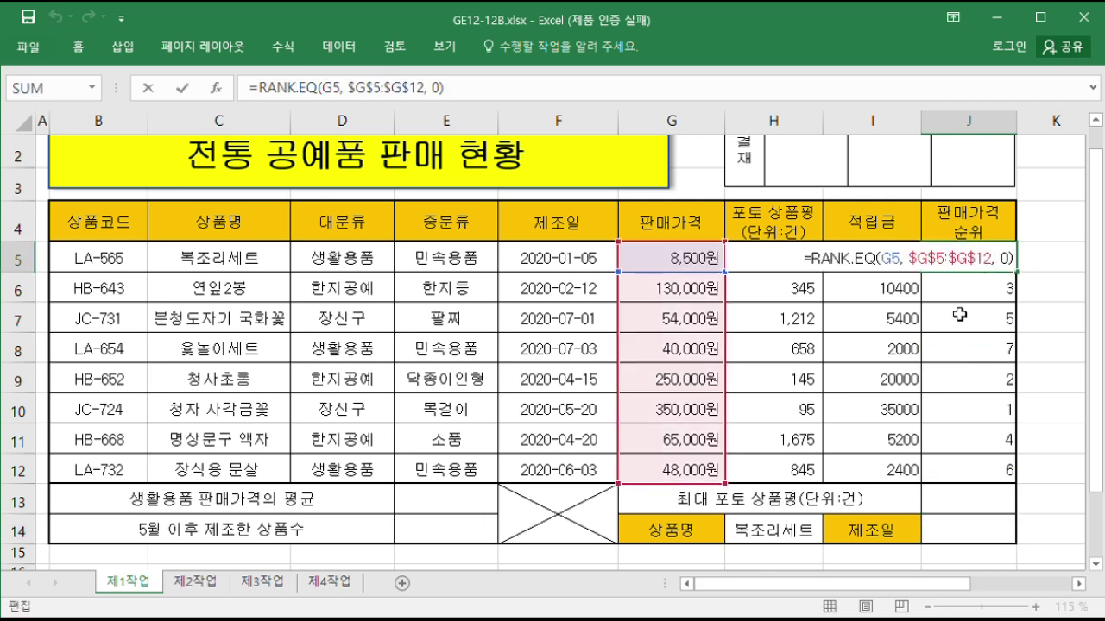
Write the formula skeleton =round(davearge(), 0) in E13 for the average selling price of 생활용품.
{"action": "left_click", "coordinate": [475, 514]}
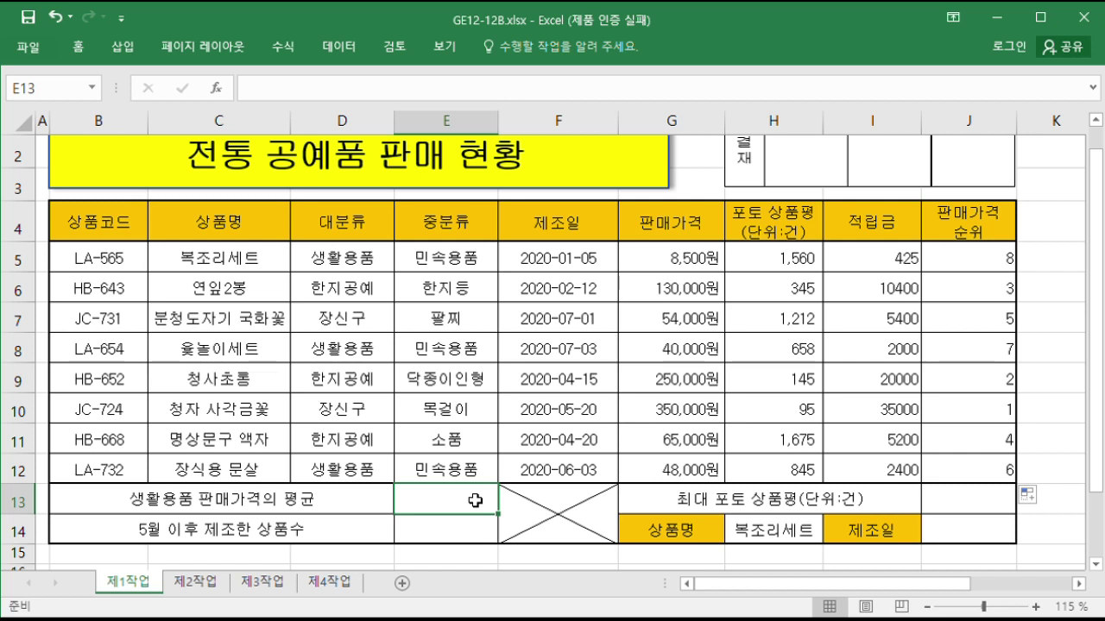
{"action": "type", "text": "="}
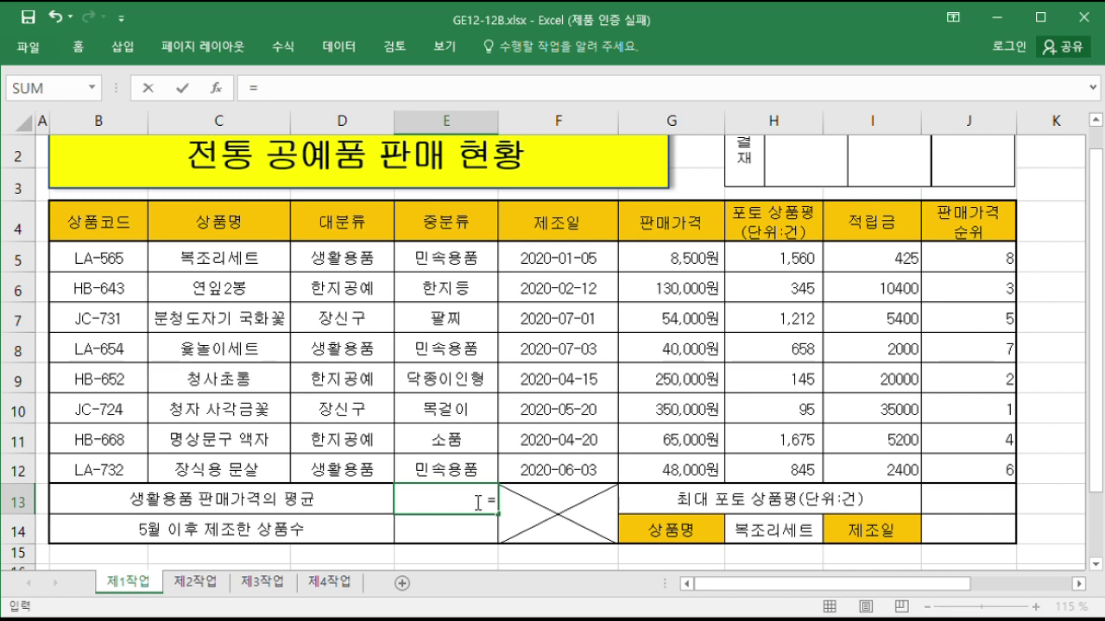
{"action": "type", "text": "round("}
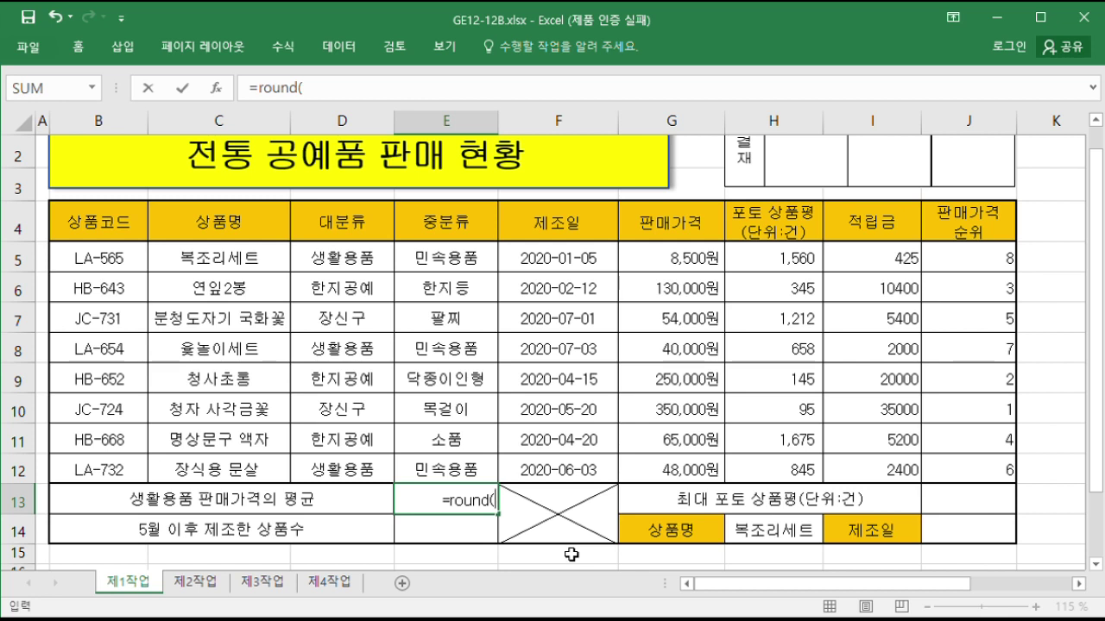
{"action": "type", "text": "dav"}
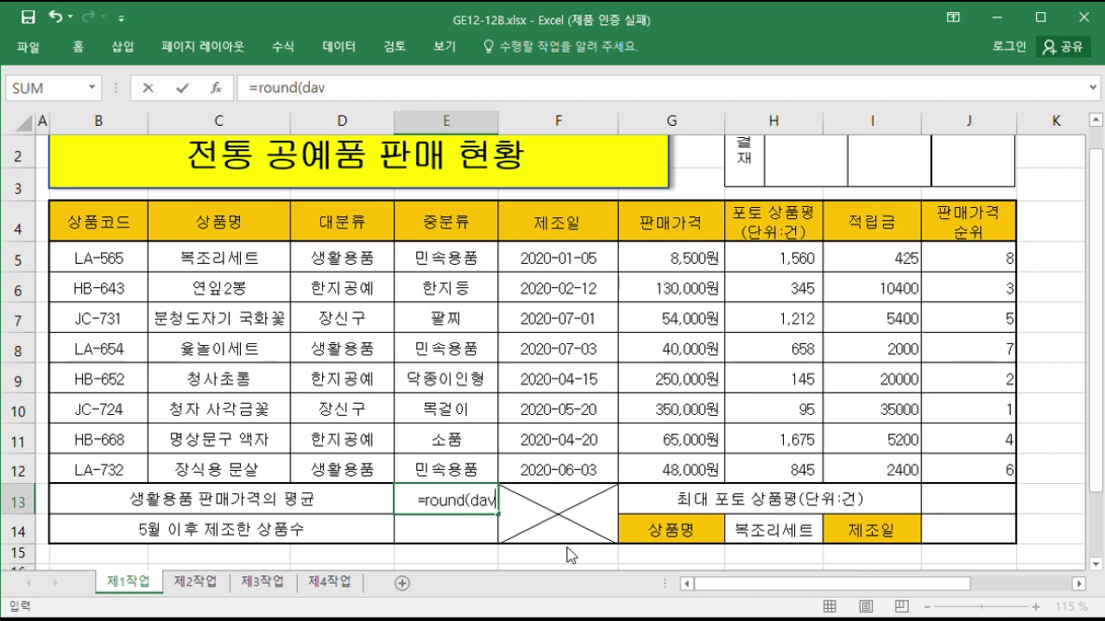
{"action": "type", "text": "earge()"}
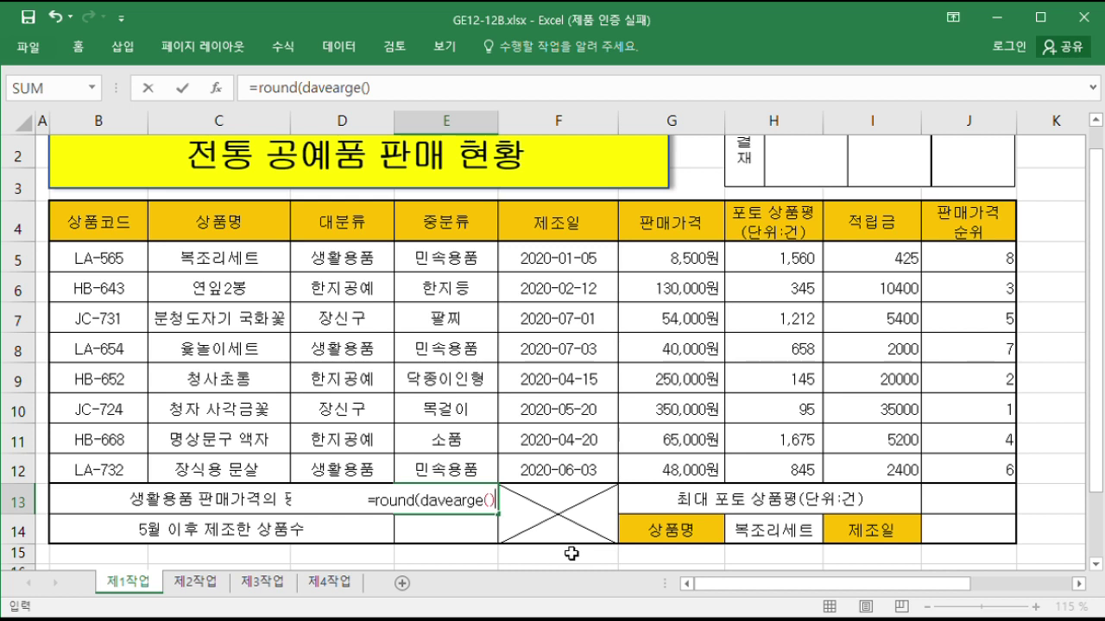
{"action": "type", "text": ","}
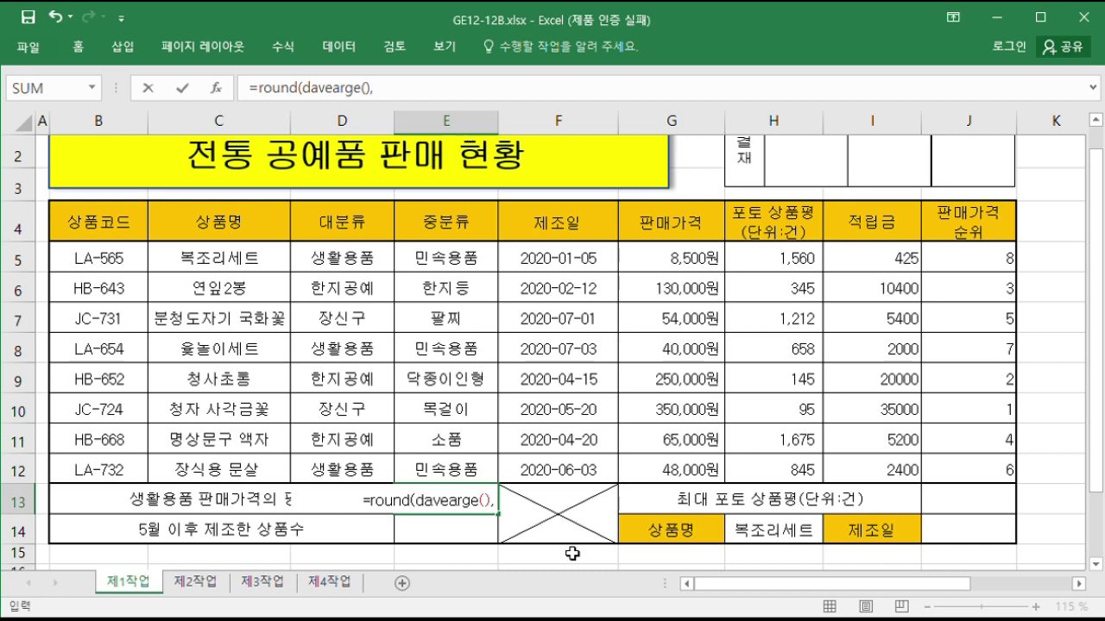
{"action": "type", "text": "0)"}
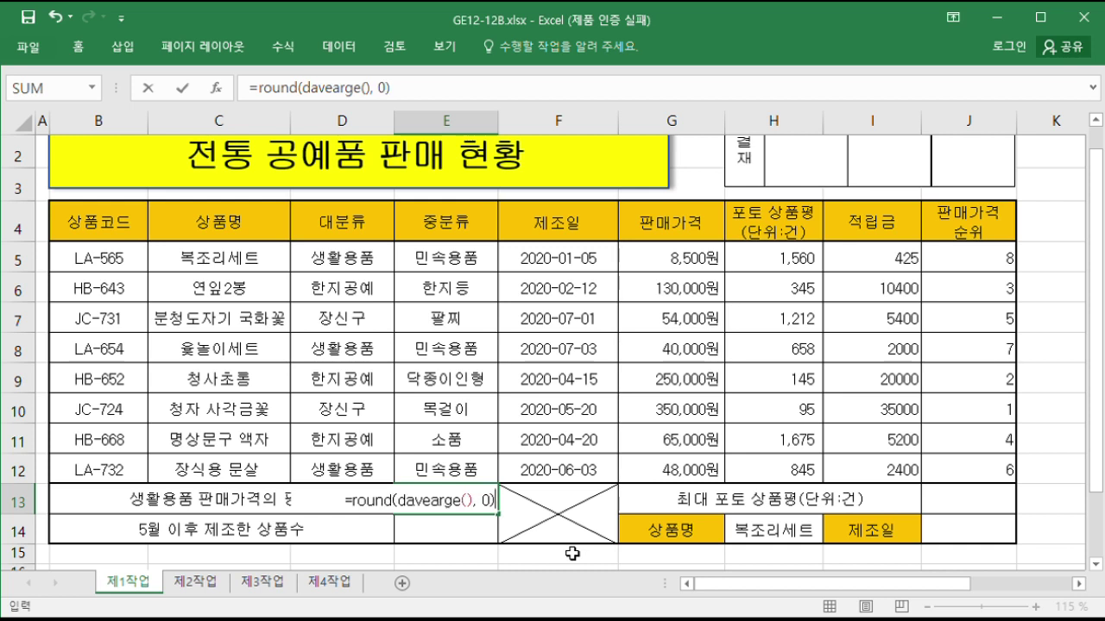
Insert B4:H12 as the database range inside the inner averaging function of the E13 formula.
{"action": "left_click", "coordinate": [477, 512]}
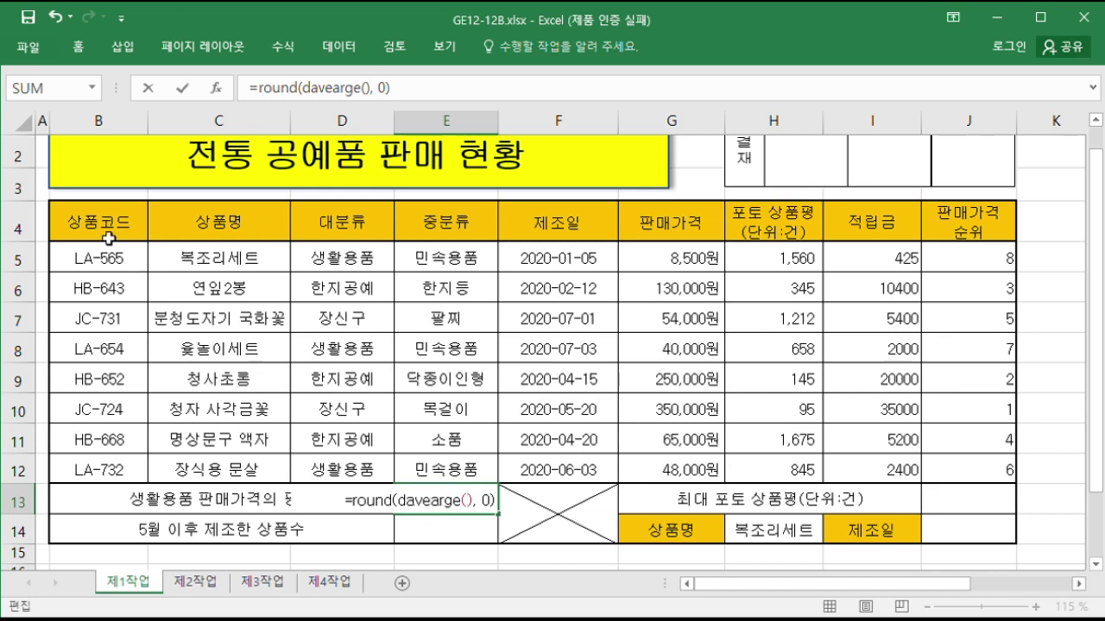
{"action": "left_click_drag", "start_coordinate": [108, 229], "coordinate": [765, 476]}
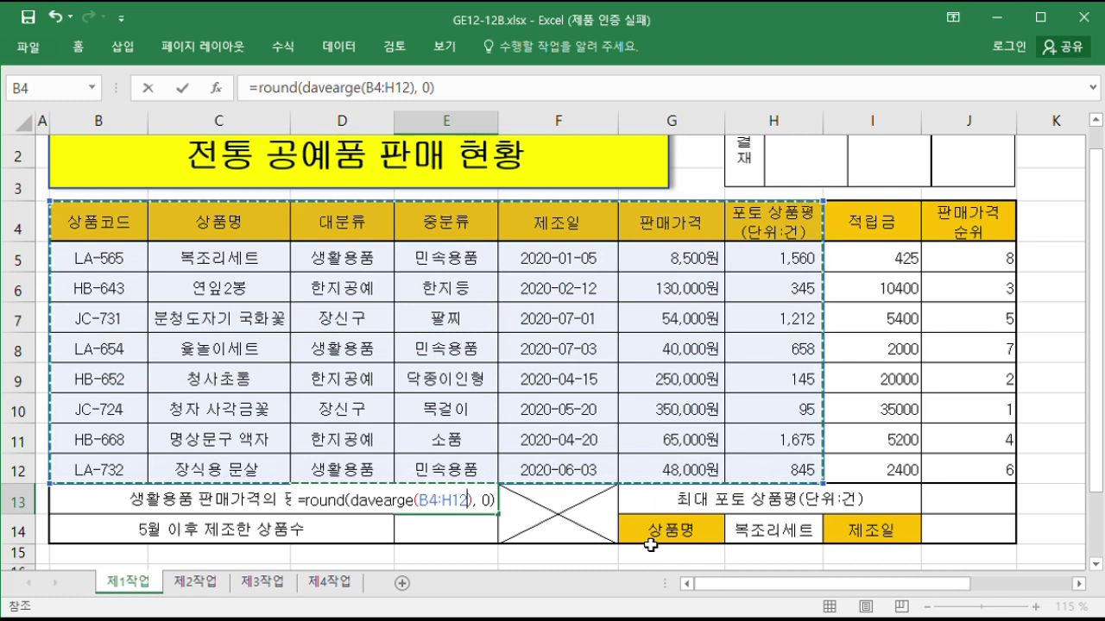
{"action": "type", "text": ","}
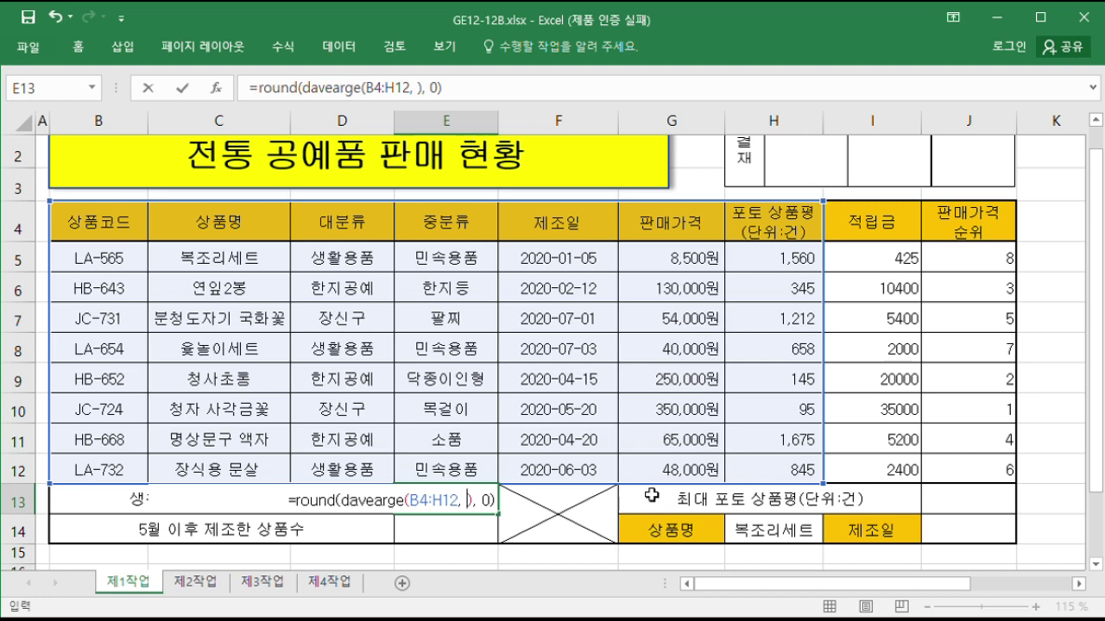
Set the second argument of the inner averaging function in E13 to column number 6, followed by a comma.
{"action": "left_click", "coordinate": [678, 231]}
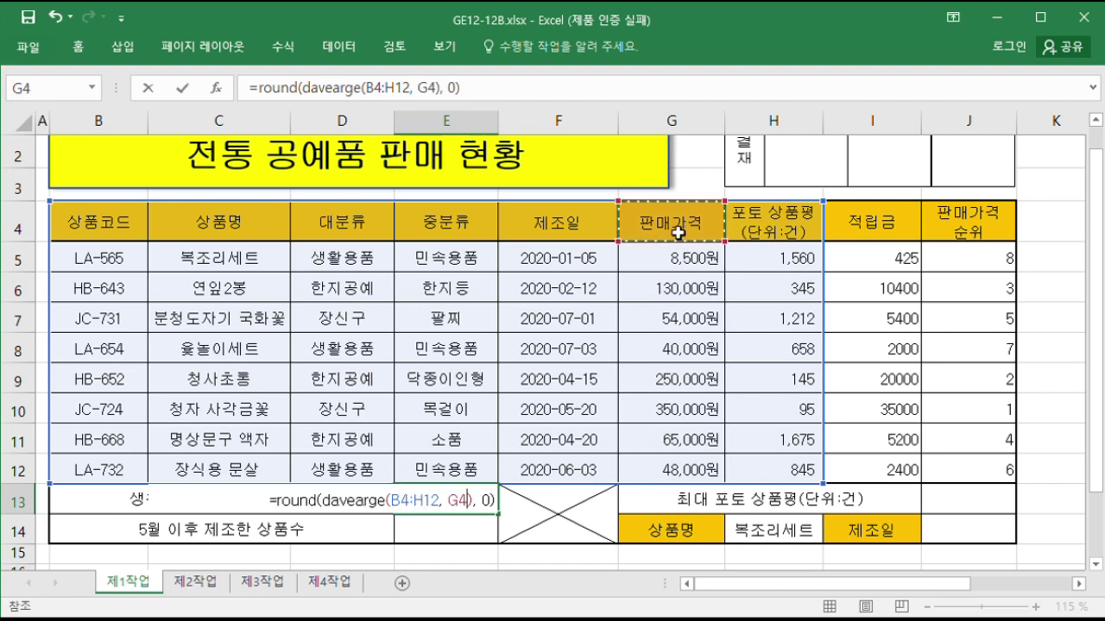
{"action": "key", "text": "BackSpace"}
{"action": "key", "text": "BackSpace"}
{"action": "type", "text": "6"}
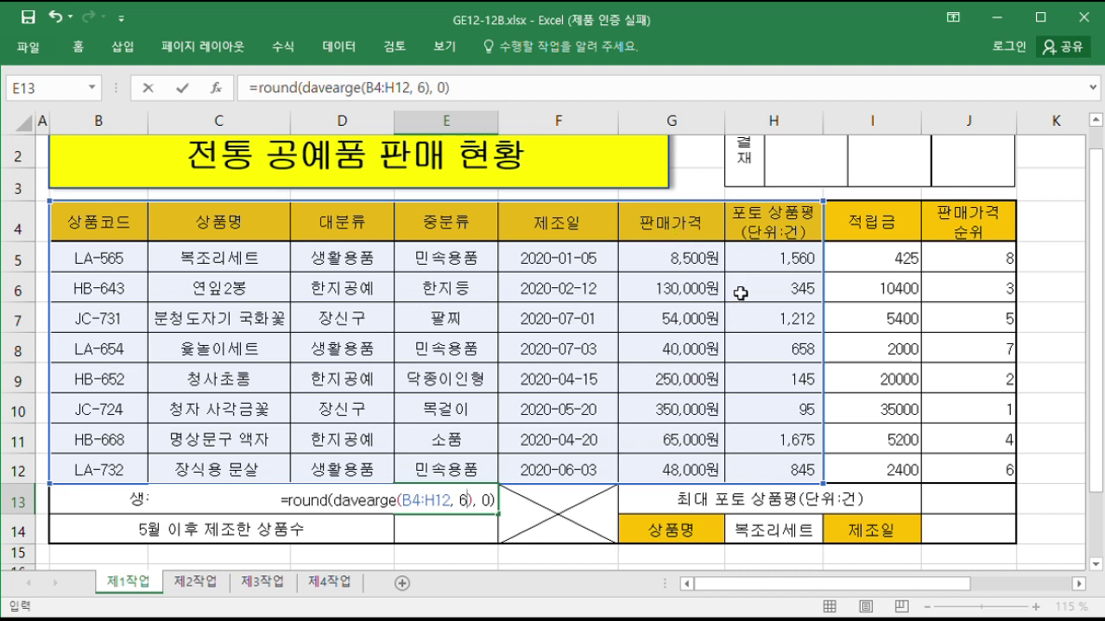
{"action": "type", "text": ","}
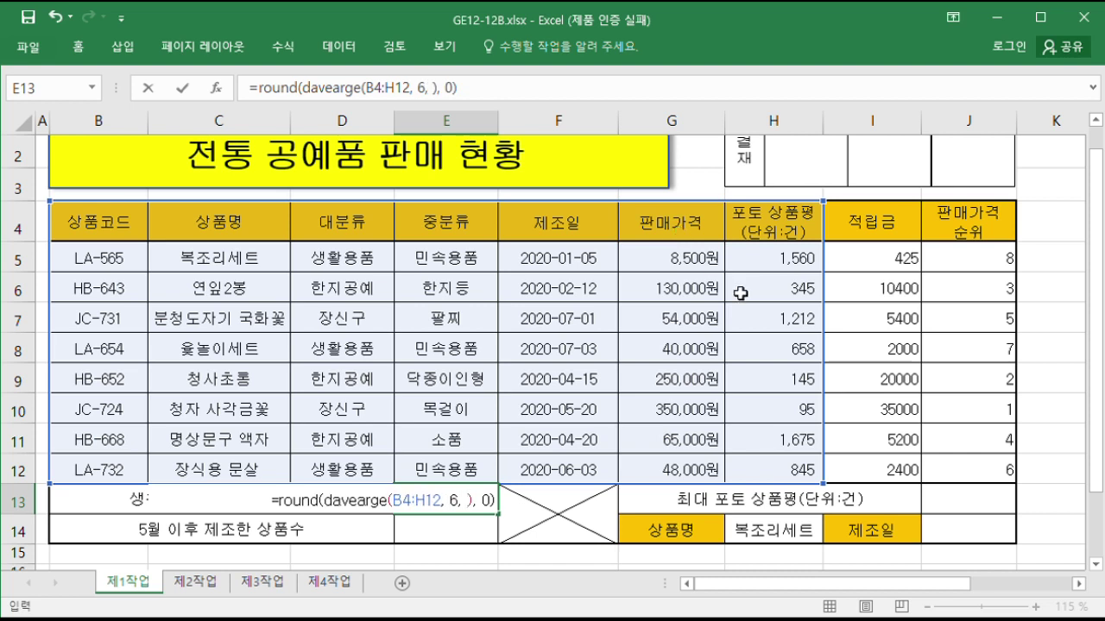
Set D4:D5 as the criteria range of the inner averaging function and enter the E13 formula.
{"action": "left_click", "coordinate": [353, 224]}
{"action": "left_click_drag", "start_coordinate": [353, 224], "coordinate": [363, 257]}
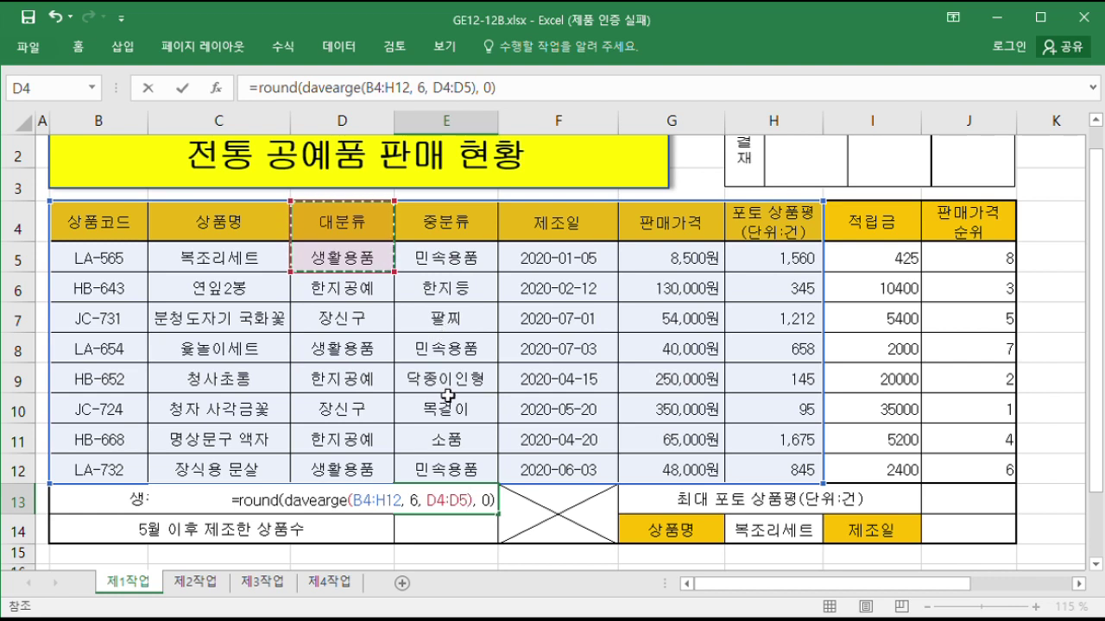
{"action": "key", "text": "Return"}
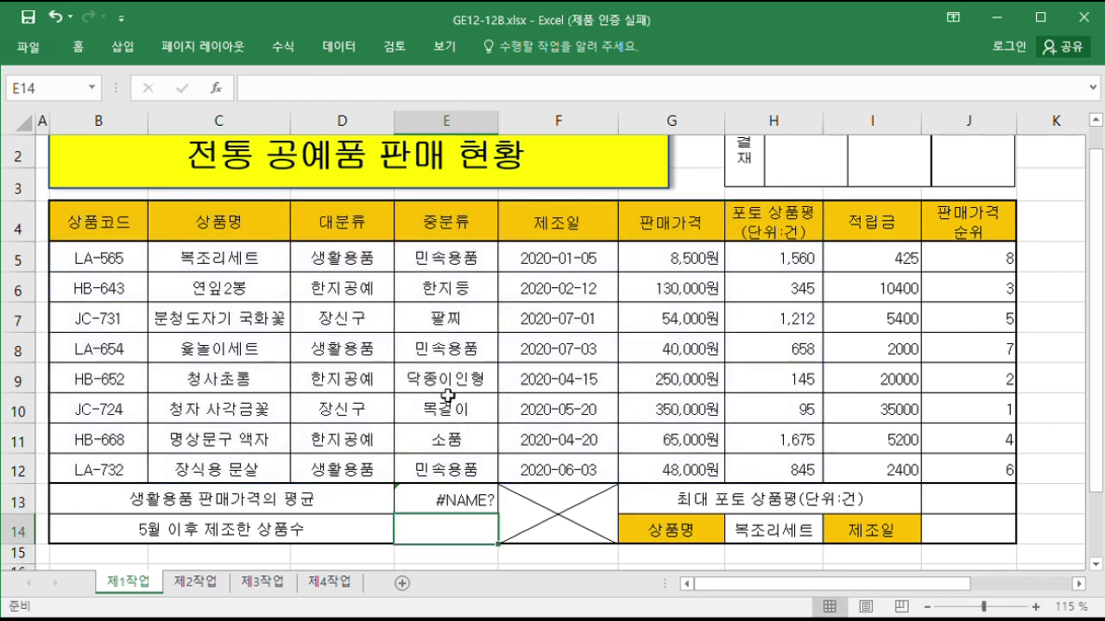
Correct the misspelled inner function name in E13 to daverage and format the result with a thousands separator.
{"action": "double_click", "coordinate": [464, 500]}
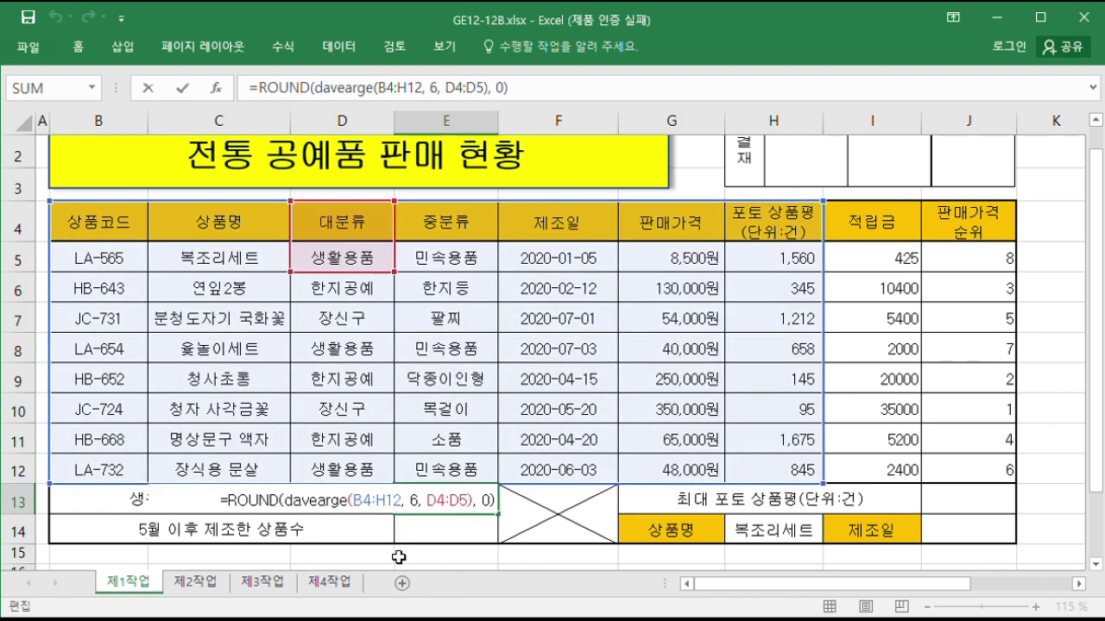
{"action": "left_click", "coordinate": [329, 506]}
{"action": "left_click", "coordinate": [426, 509]}
{"action": "left_click_drag", "start_coordinate": [316, 506], "coordinate": [339, 511]}
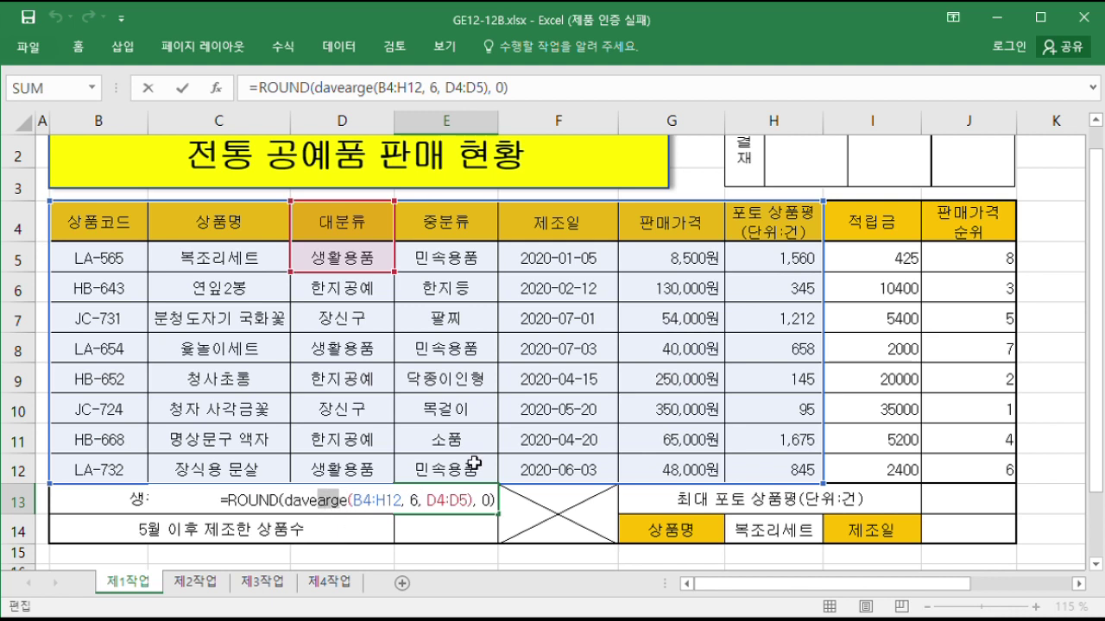
{"action": "key", "text": "BackSpace"}
{"action": "type", "text": "ra"}
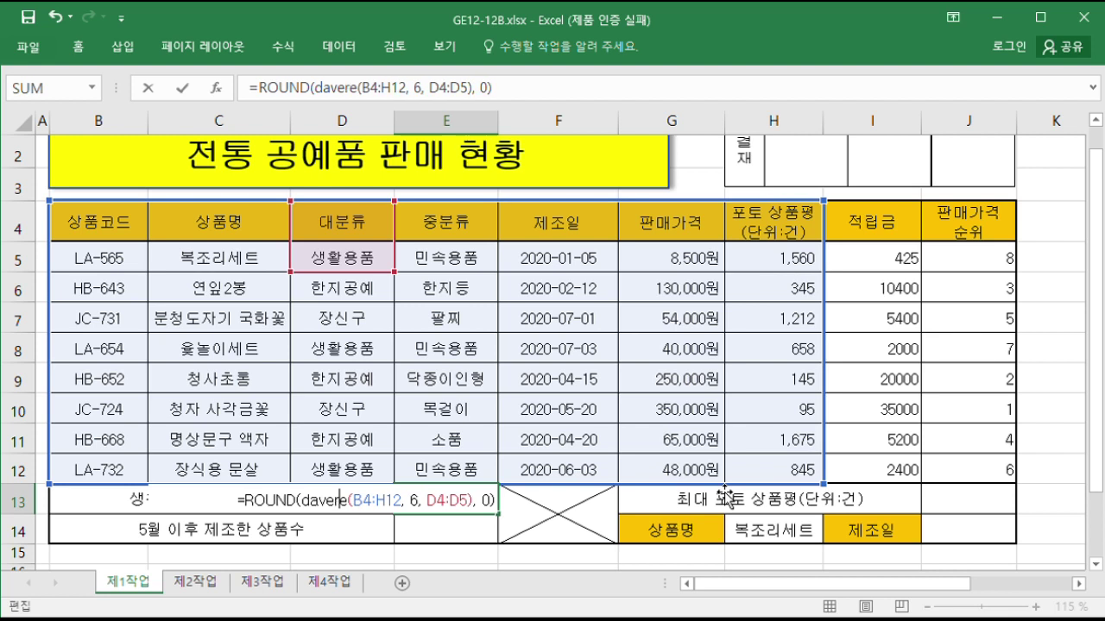
{"action": "type", "text": "ge"}
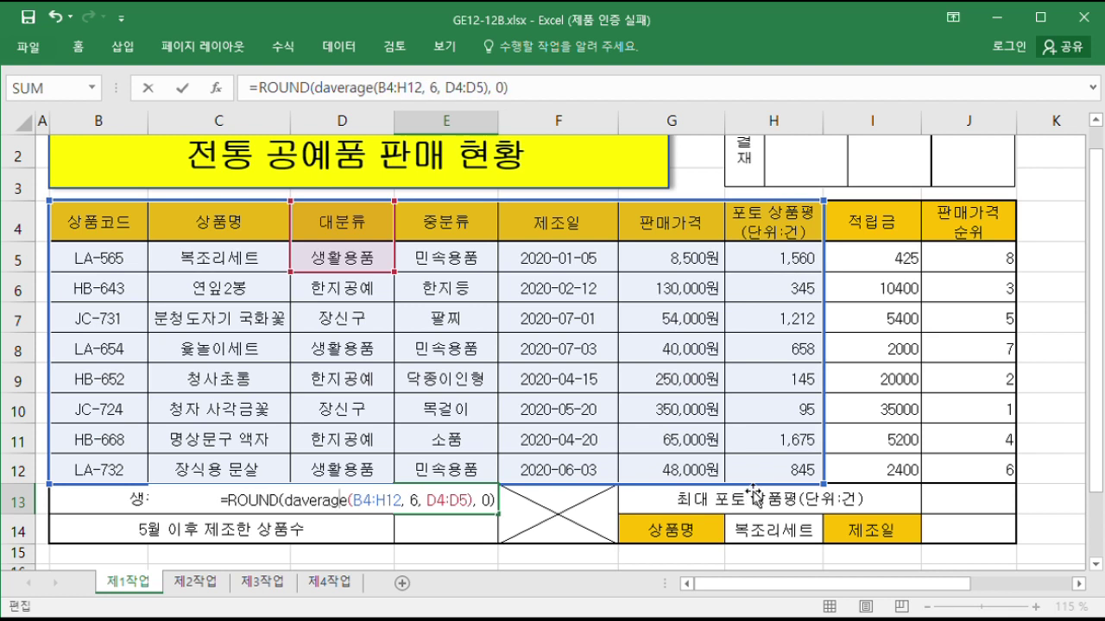
{"action": "key", "text": "Return"}
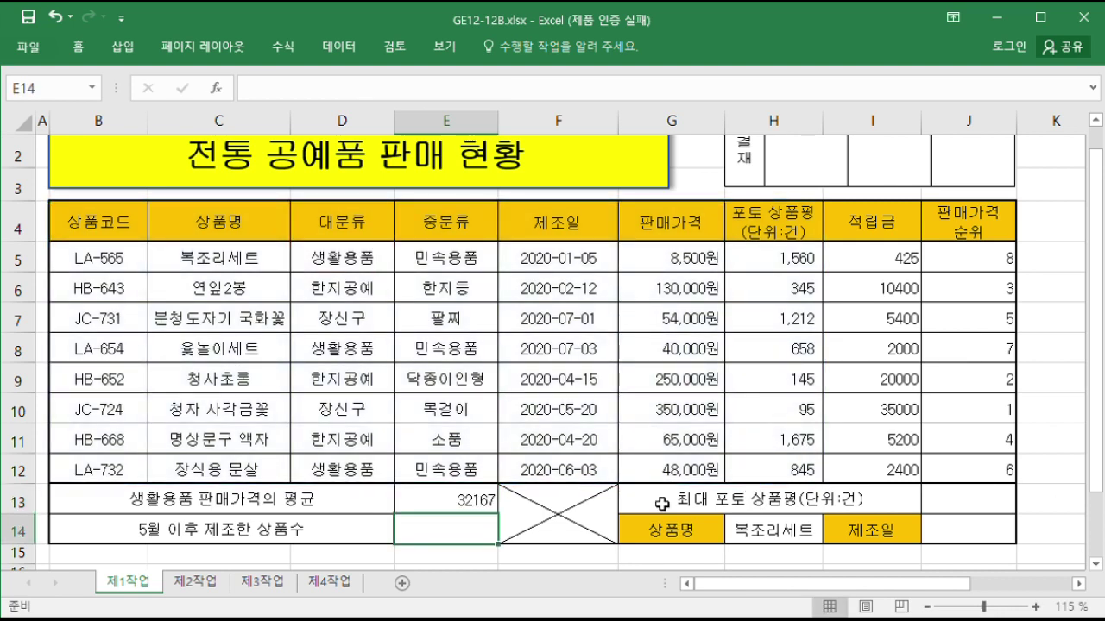
{"action": "left_click", "coordinate": [450, 507]}
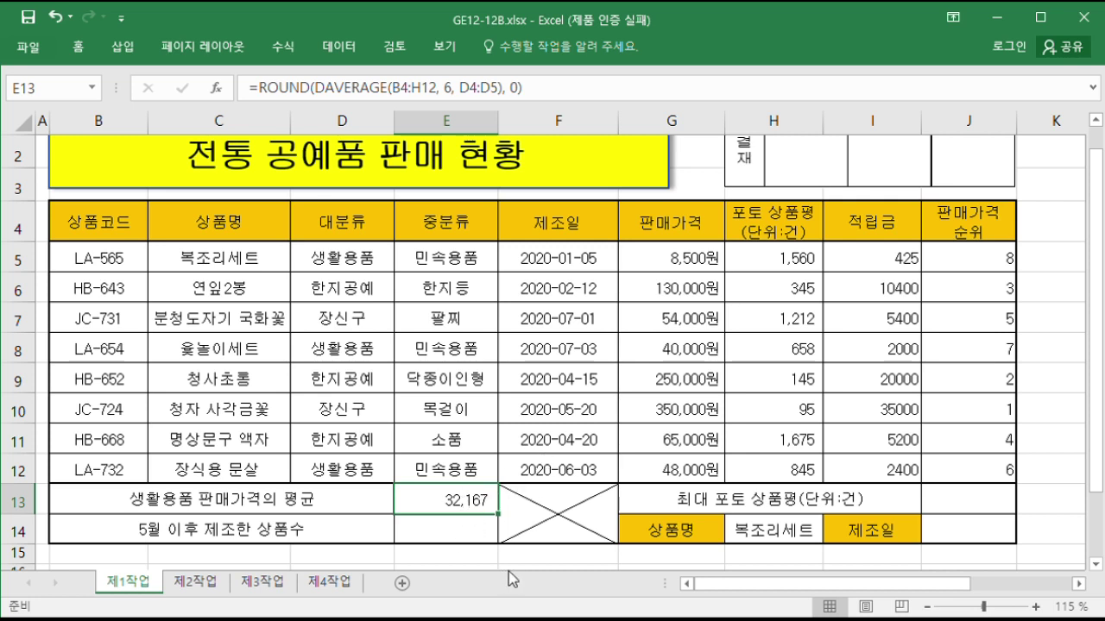
Begin a COUNTIF formula in E14 with the 제조일 dates F5:F12 as its range, followed by a comma.
{"action": "left_click", "coordinate": [483, 541]}
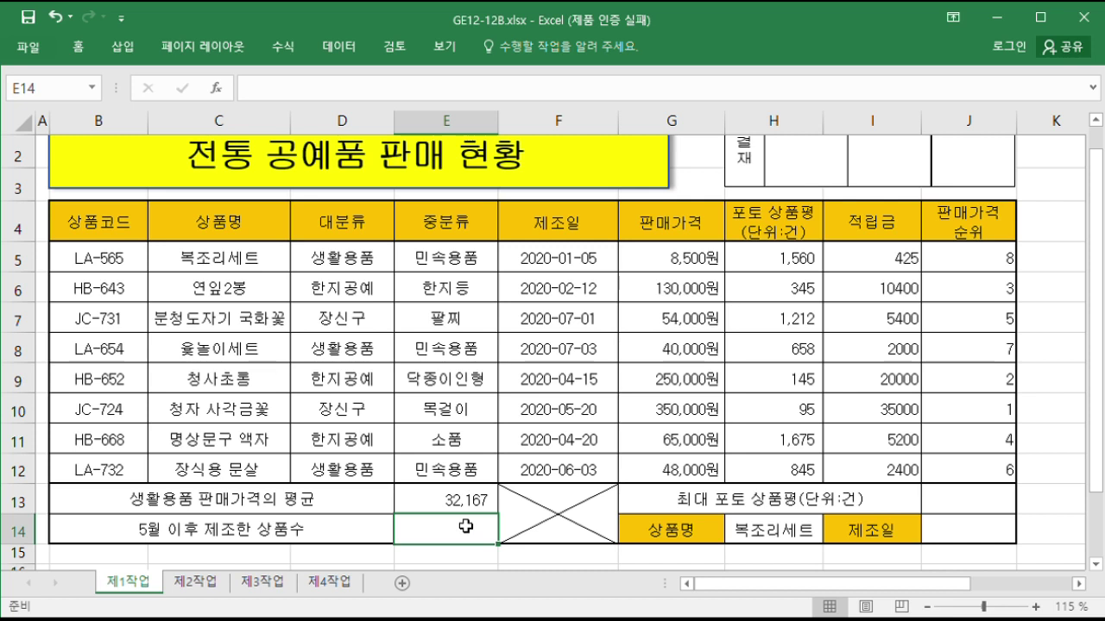
{"action": "type", "text": "=couni"}
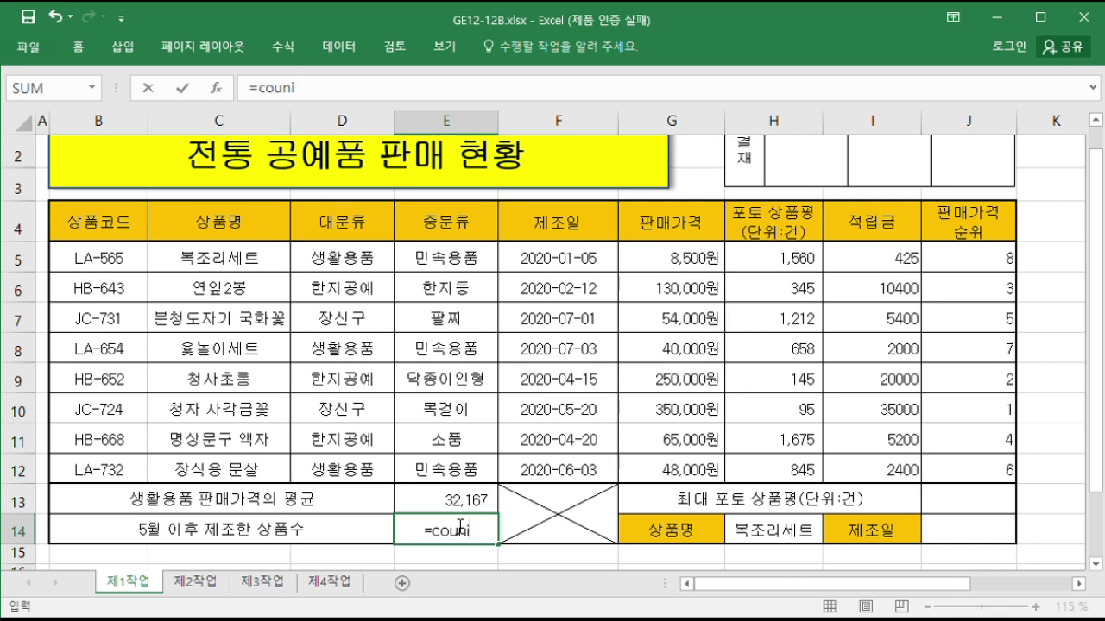
{"action": "key", "text": "BackSpace"}
{"action": "type", "text": "tif("}
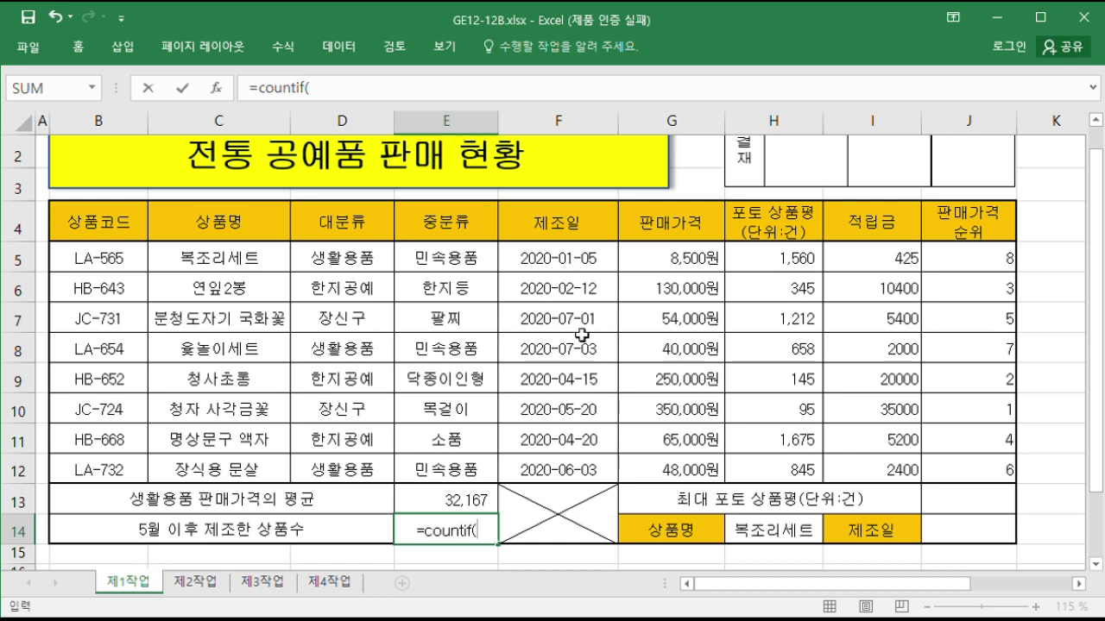
{"action": "left_click_drag", "start_coordinate": [577, 259], "coordinate": [580, 470]}
{"action": "type", "text": ","}
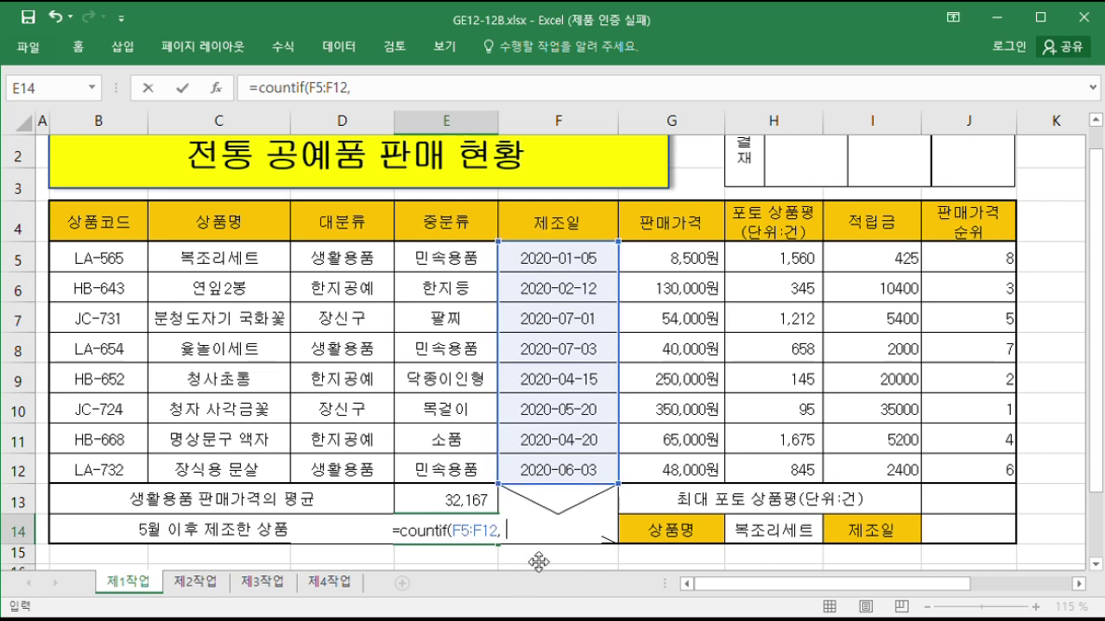
Complete the E14 formula with the criterion ">=2020-05-01", append & "개" to the count, and enter it.
{"action": "type", "text": "\">="}
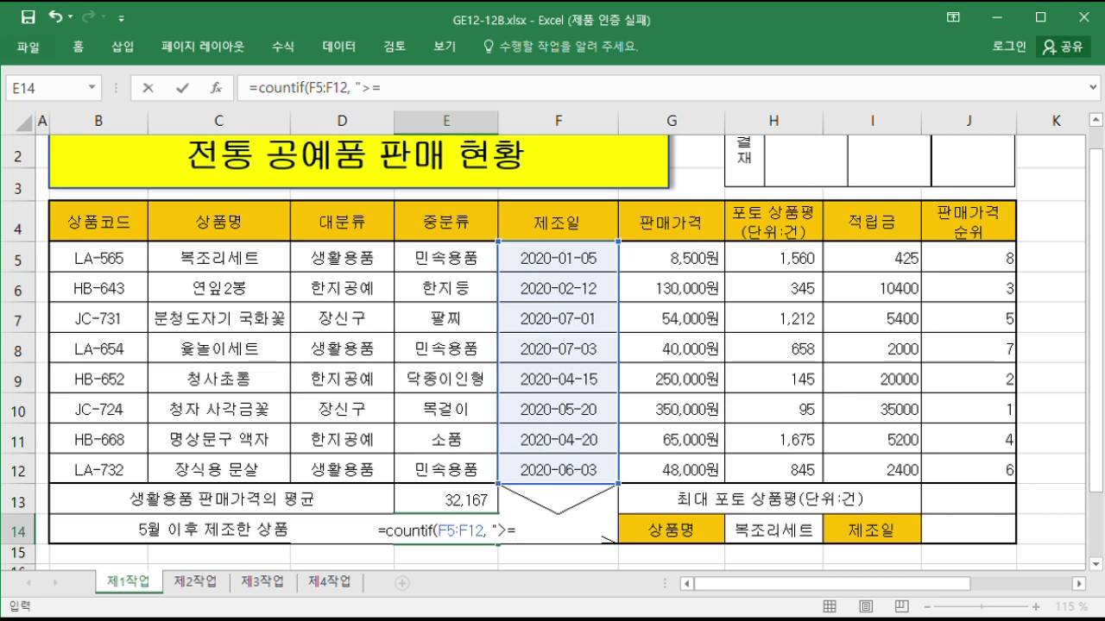
{"action": "type", "text": "2020"}
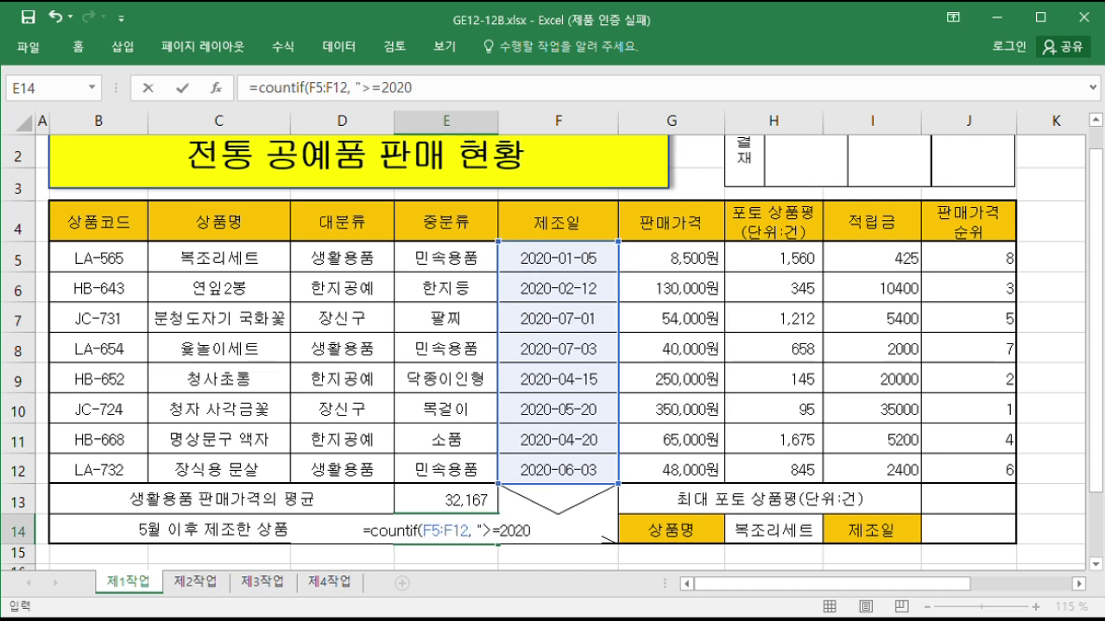
{"action": "type", "text": "-05"}
{"action": "type", "text": "-"}
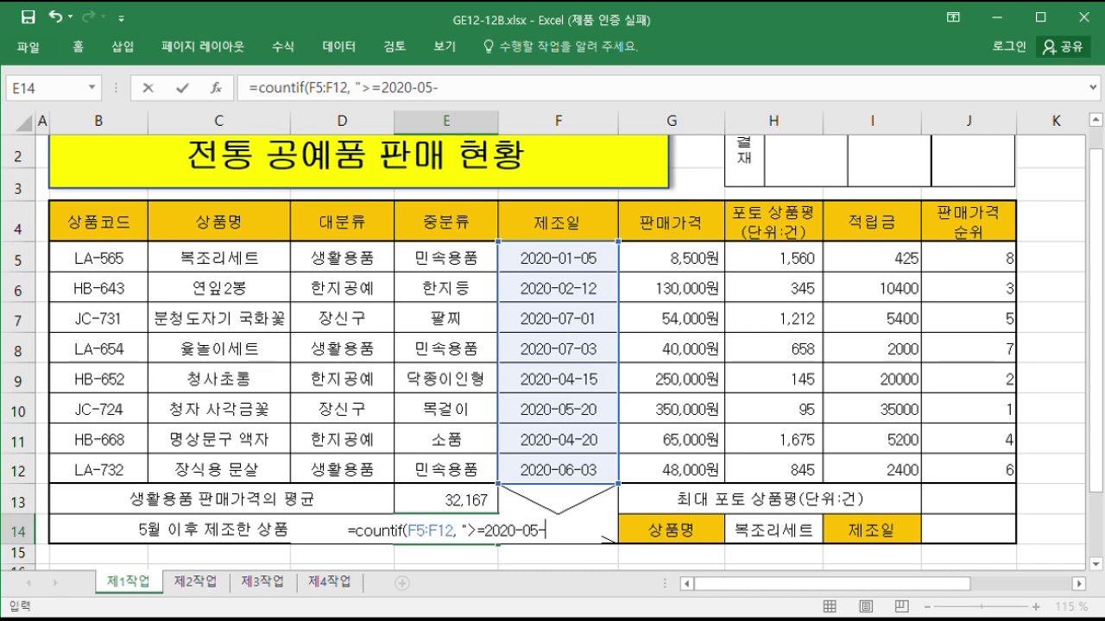
{"action": "type", "text": "01"}
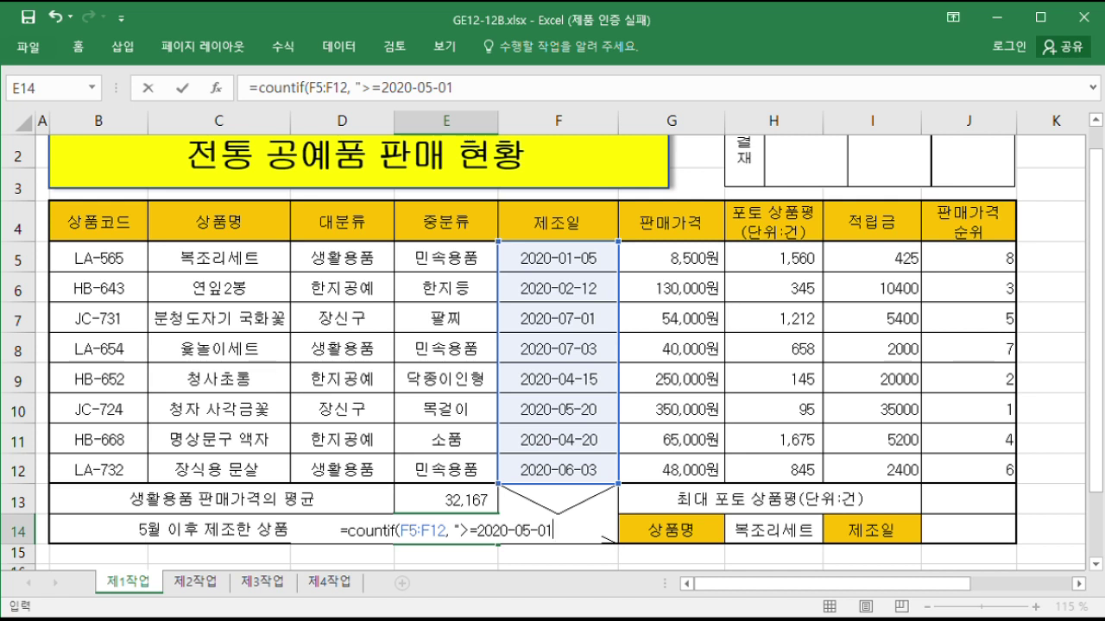
{"action": "type", "text": "\")"}
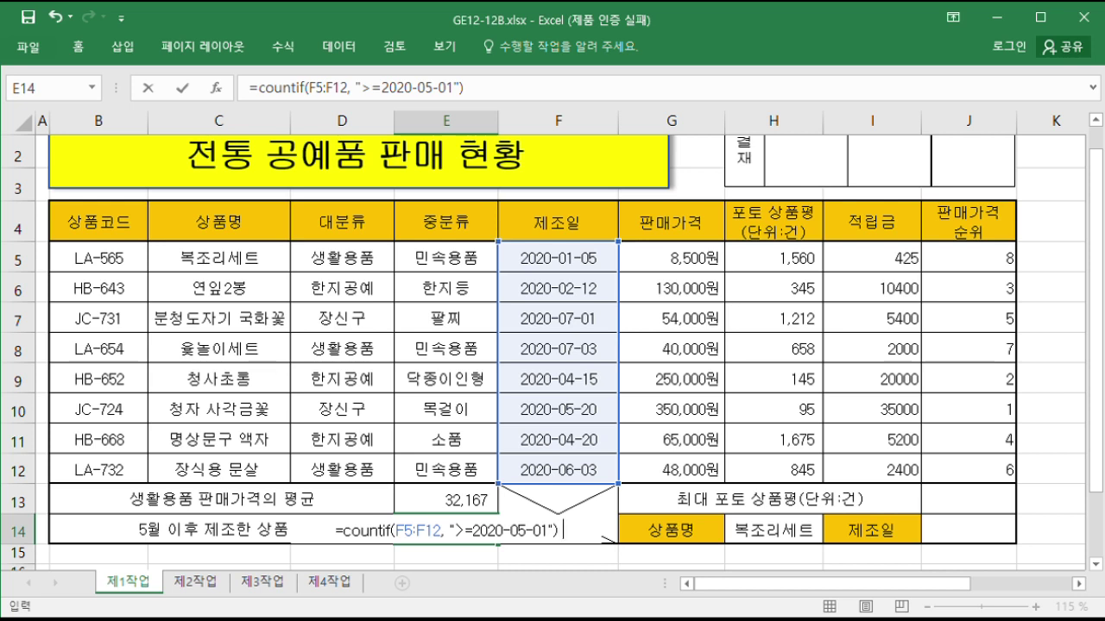
{"action": "type", "text": " & \"ㄱ"}
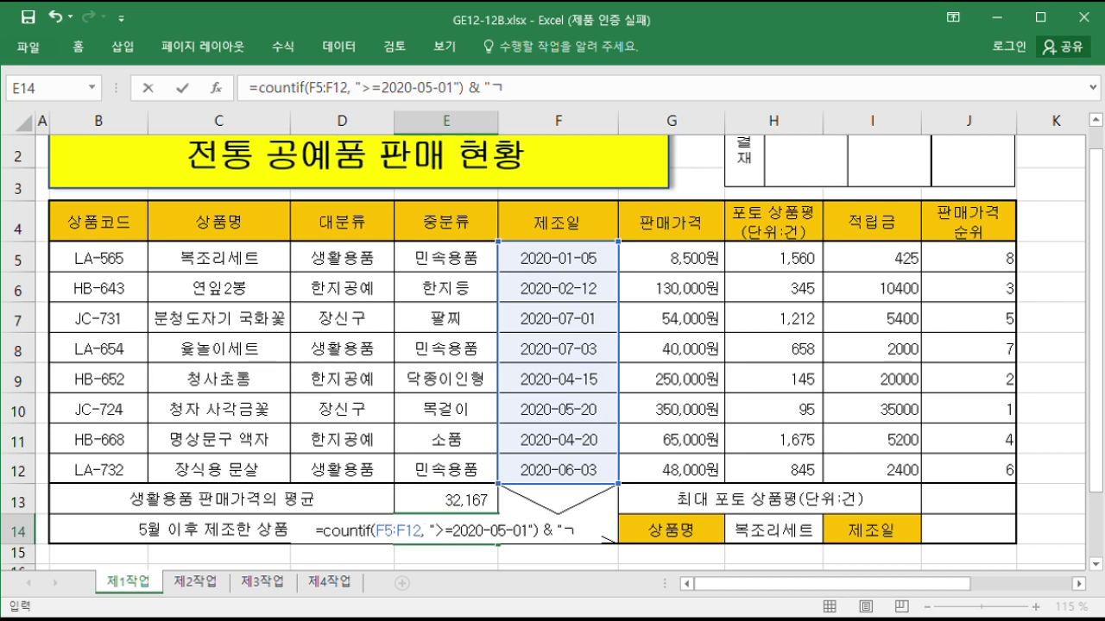
{"action": "type", "text": "ㅐ\""}
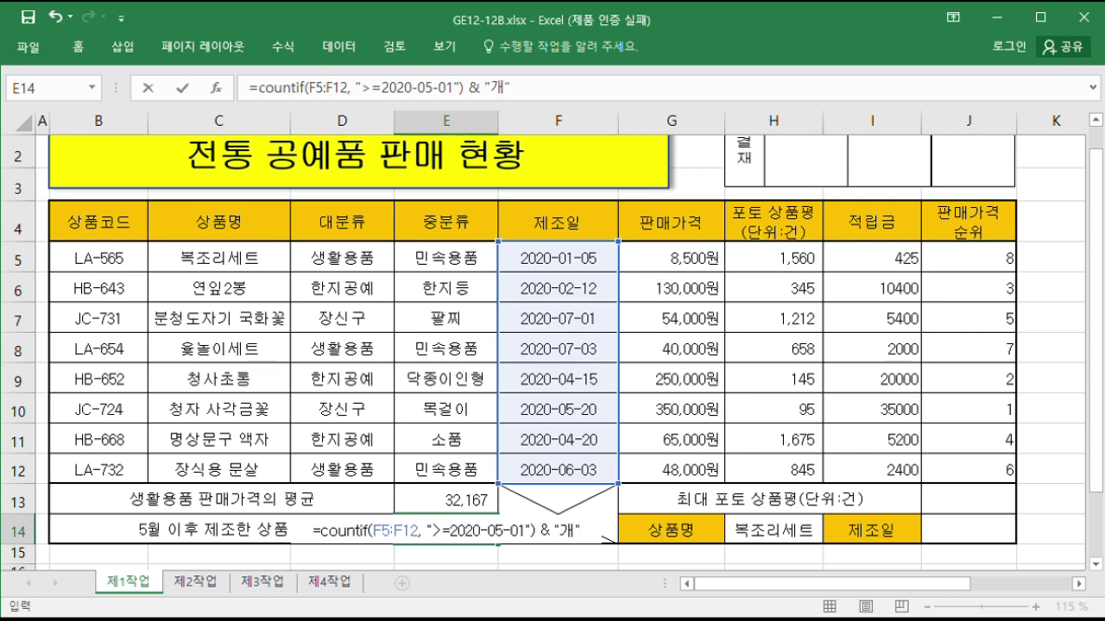
{"action": "key", "text": "Return"}
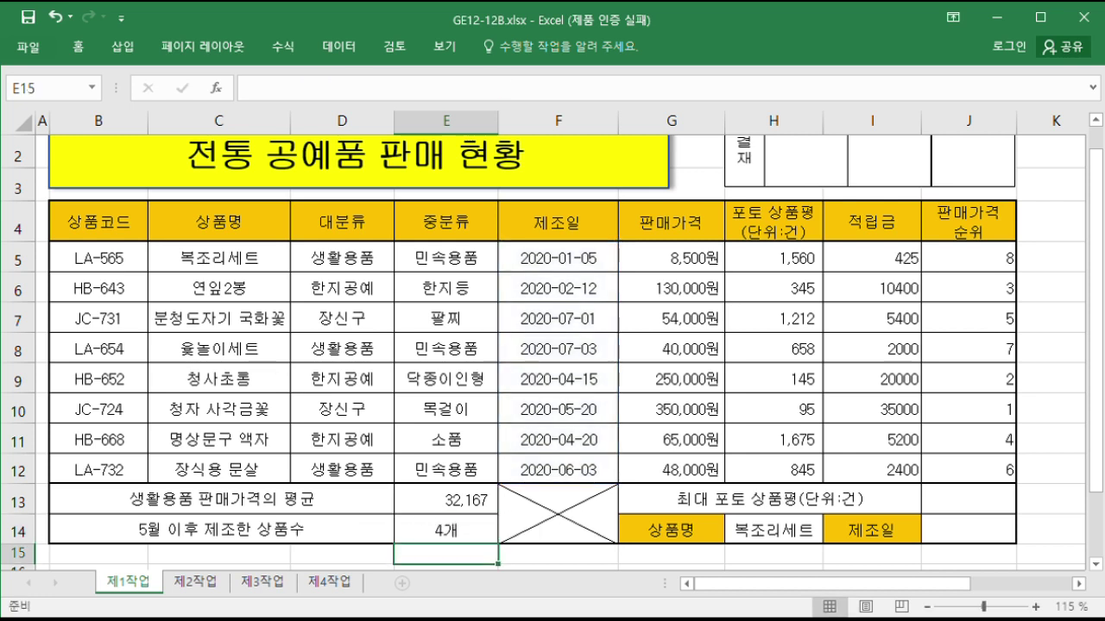
Check the E14 count by selecting the 제조일 dates in F7, F8, F10 and F12, and review the E14 formula.
{"action": "left_click", "coordinate": [577, 321]}
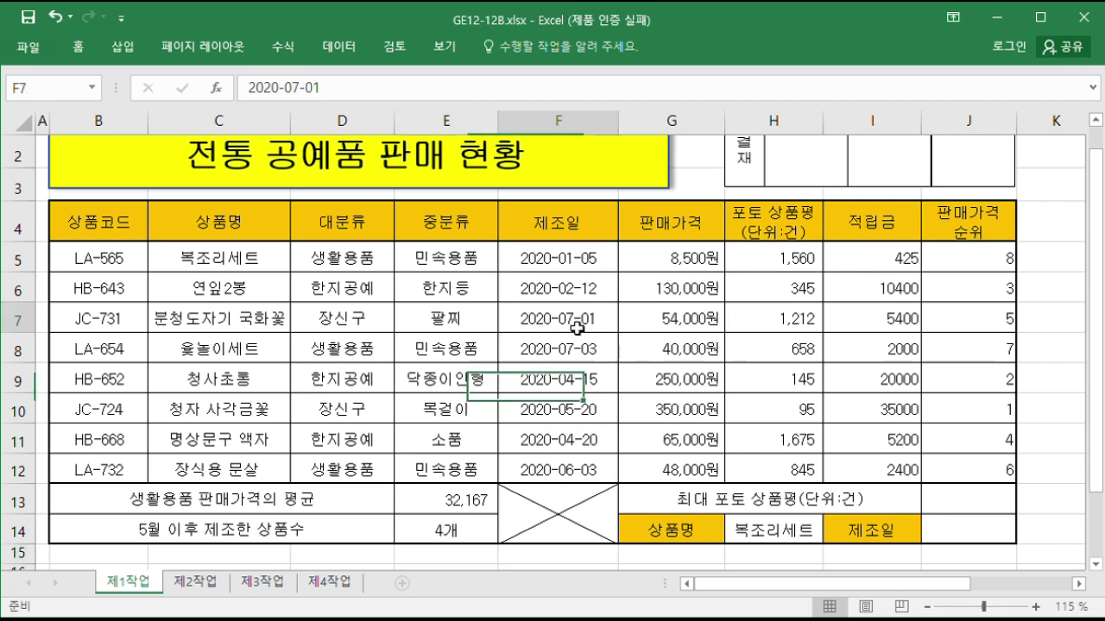
{"action": "left_click", "coordinate": [576, 353], "text": "ctrl"}
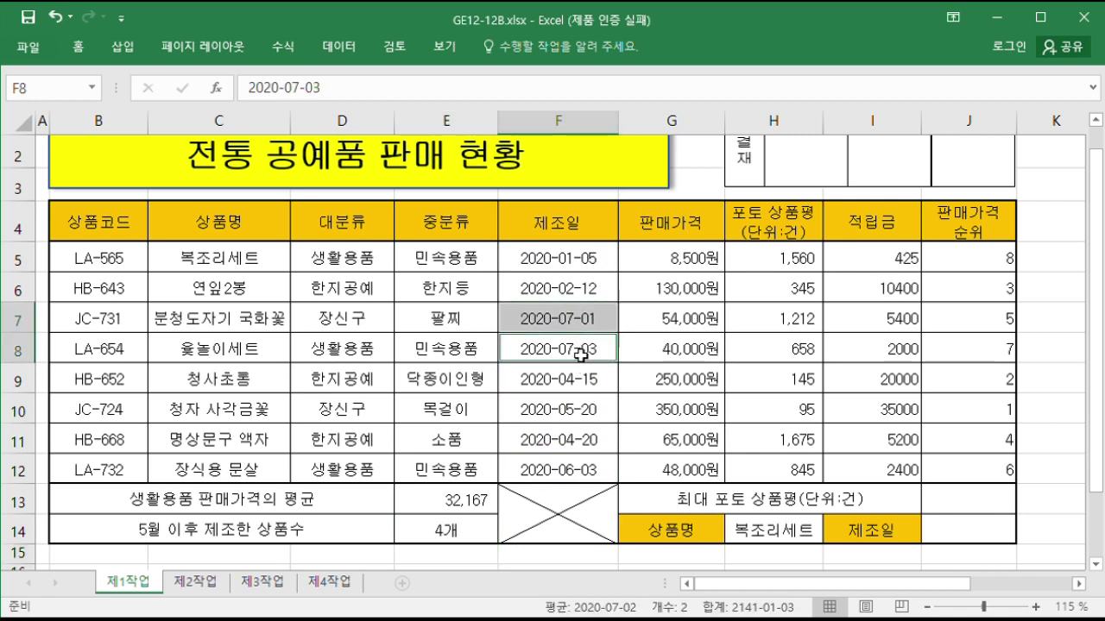
{"action": "left_click", "coordinate": [601, 416], "text": "ctrl"}
{"action": "left_click", "coordinate": [574, 475], "text": "ctrl"}
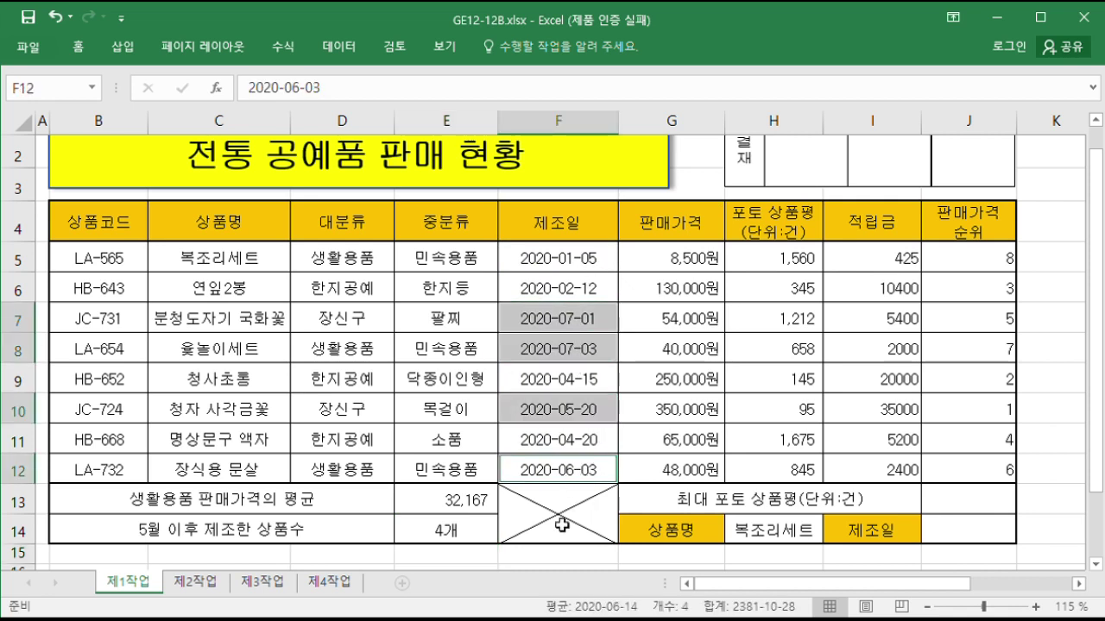
{"action": "left_click", "coordinate": [446, 533]}
{"action": "double_click", "coordinate": [446, 533]}
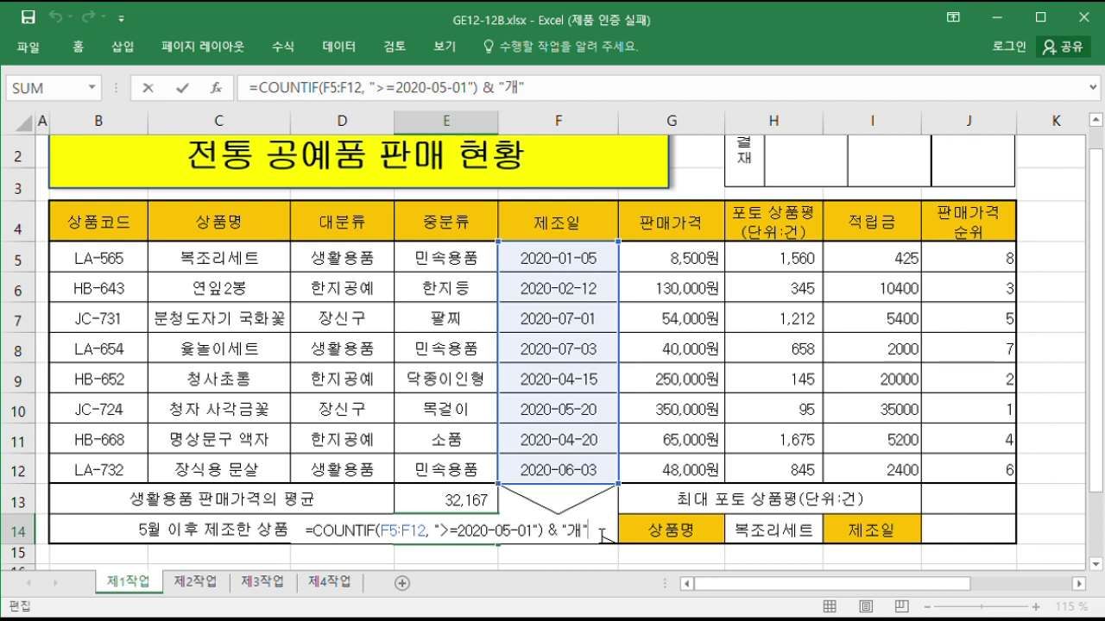
{"action": "key", "text": "ctrl+Return"}
Write the formula skeleton =large( , 1) in J13 for the maximum 포토 상품평 value.
{"action": "left_click", "coordinate": [976, 497]}
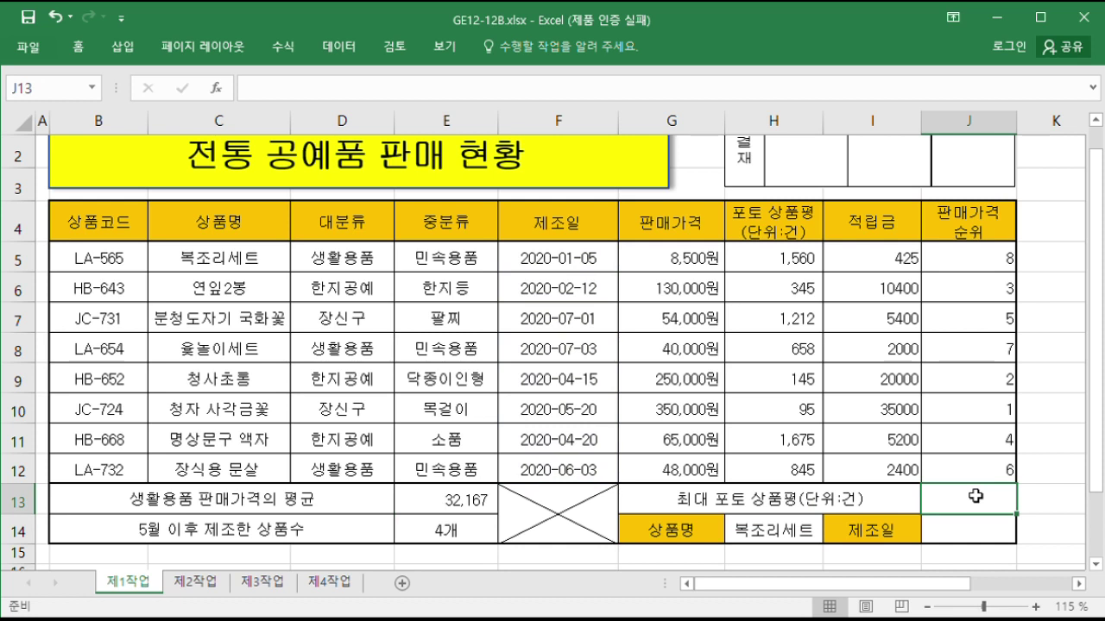
{"action": "type", "text": "=ㅡㅁ"}
{"action": "key", "text": "BackSpace"}
{"action": "key", "text": "BackSpace"}
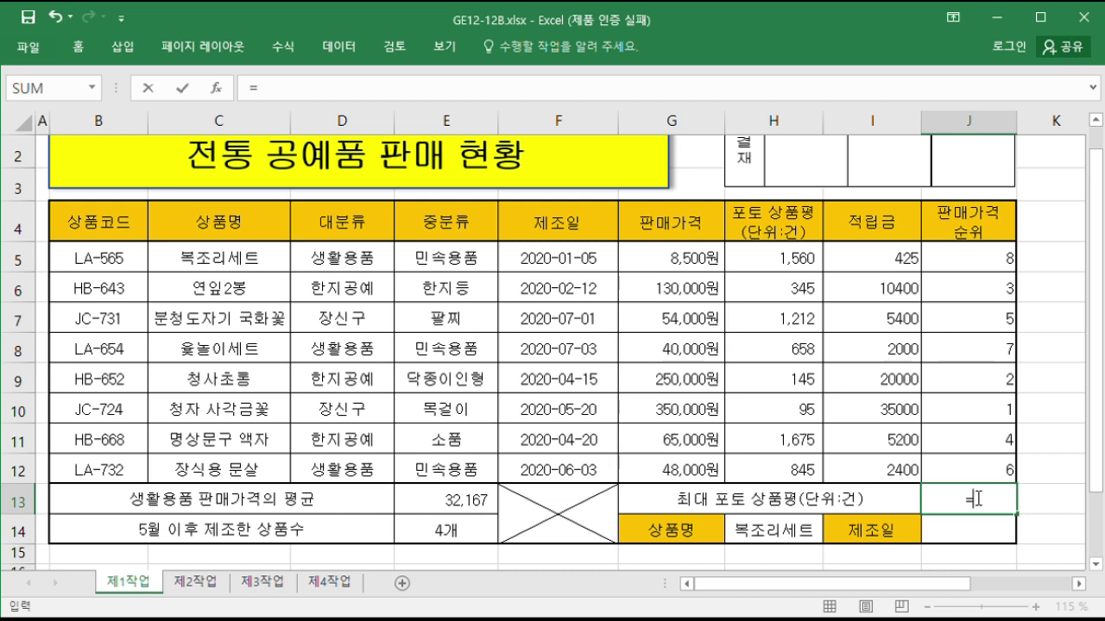
{"action": "type", "text": "large("}
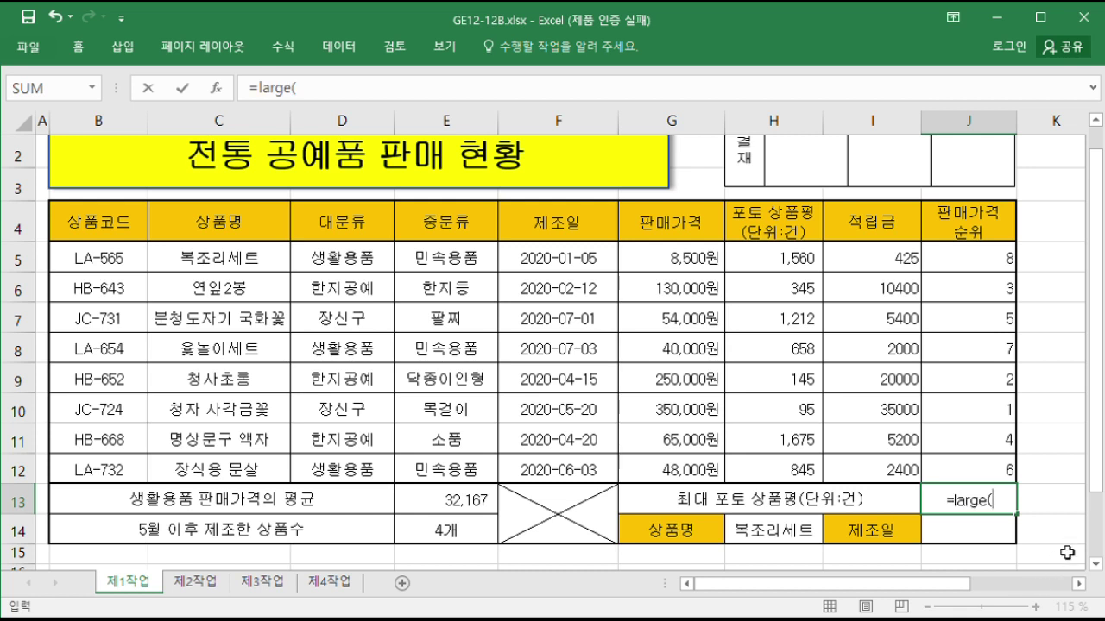
{"action": "type", "text": " ,"}
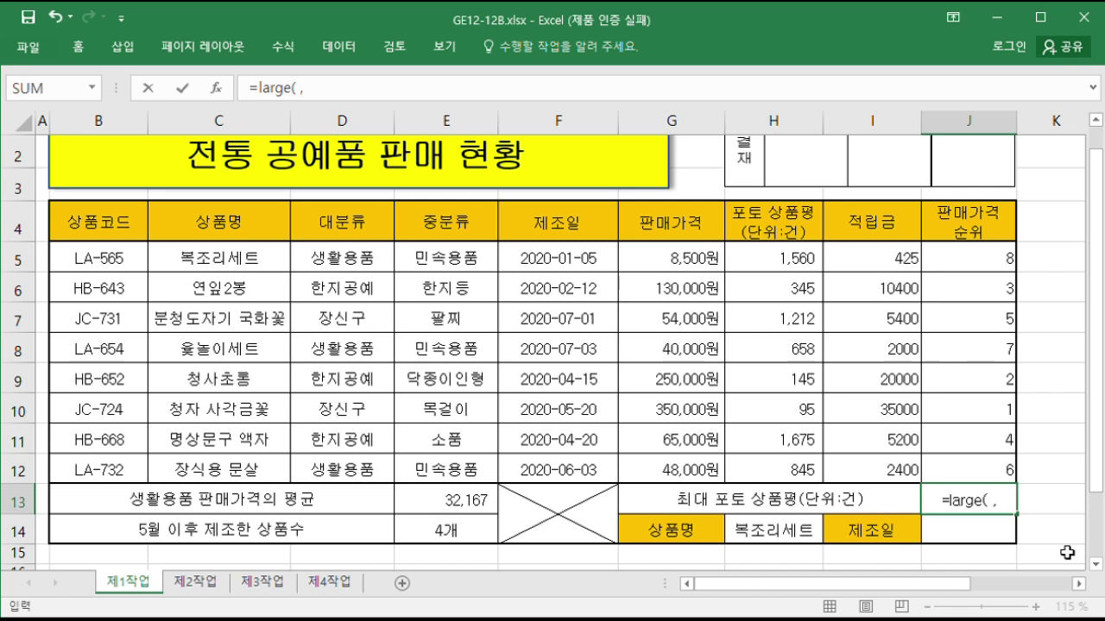
{"action": "type", "text": " 1)"}
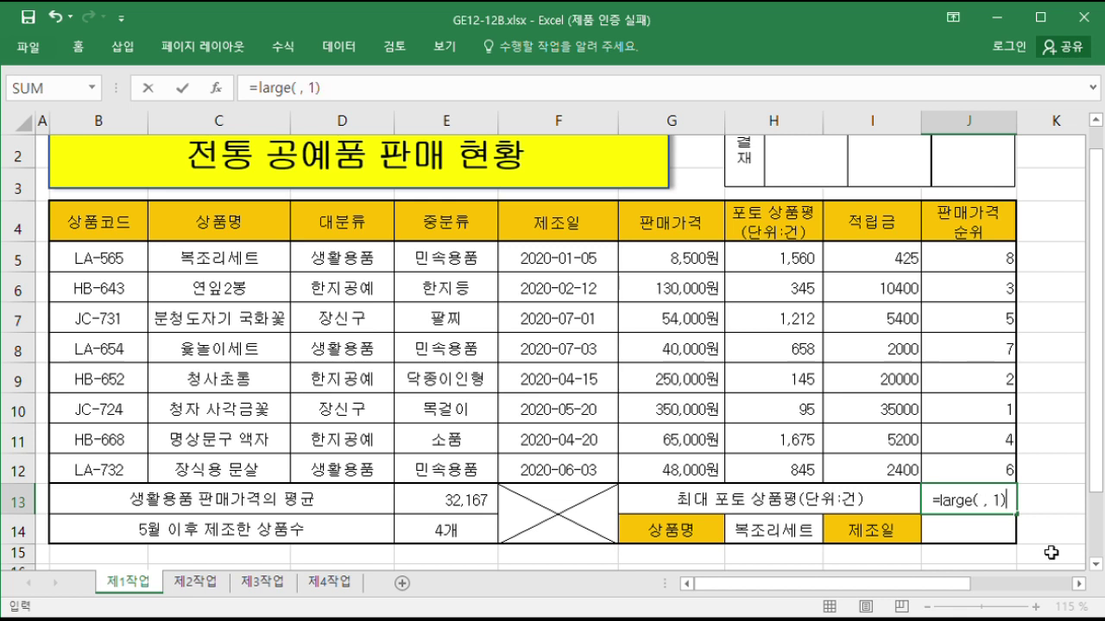
Insert H5:H12, the named range 상품평, as the array of the J13 LARGE formula, enter it and review it.
{"action": "left_click", "coordinate": [992, 517]}
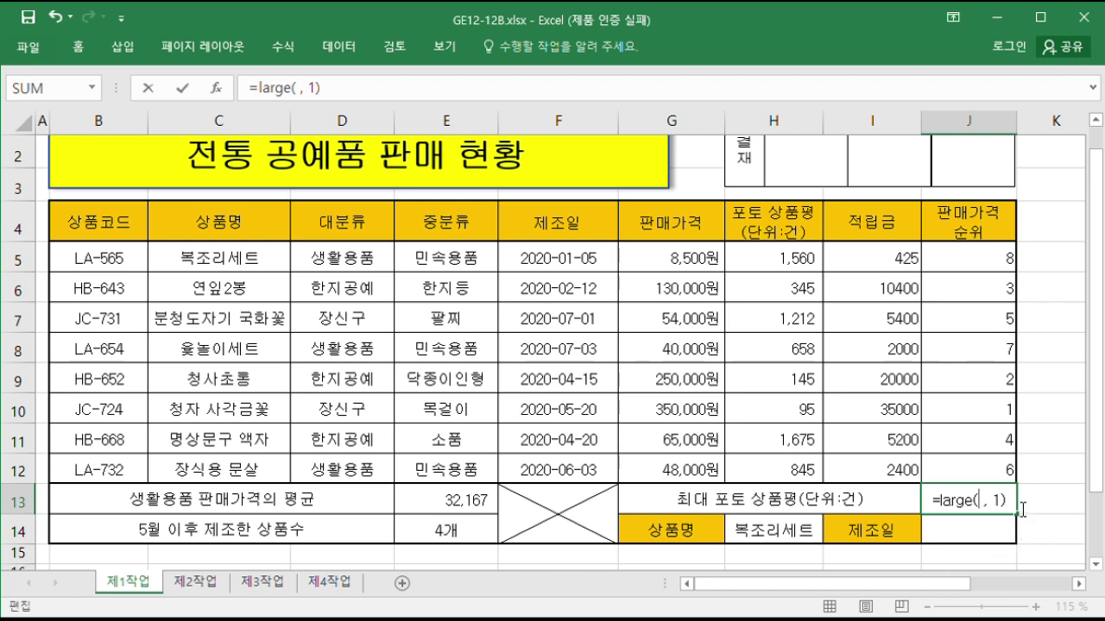
{"action": "left_click_drag", "start_coordinate": [790, 263], "coordinate": [785, 475]}
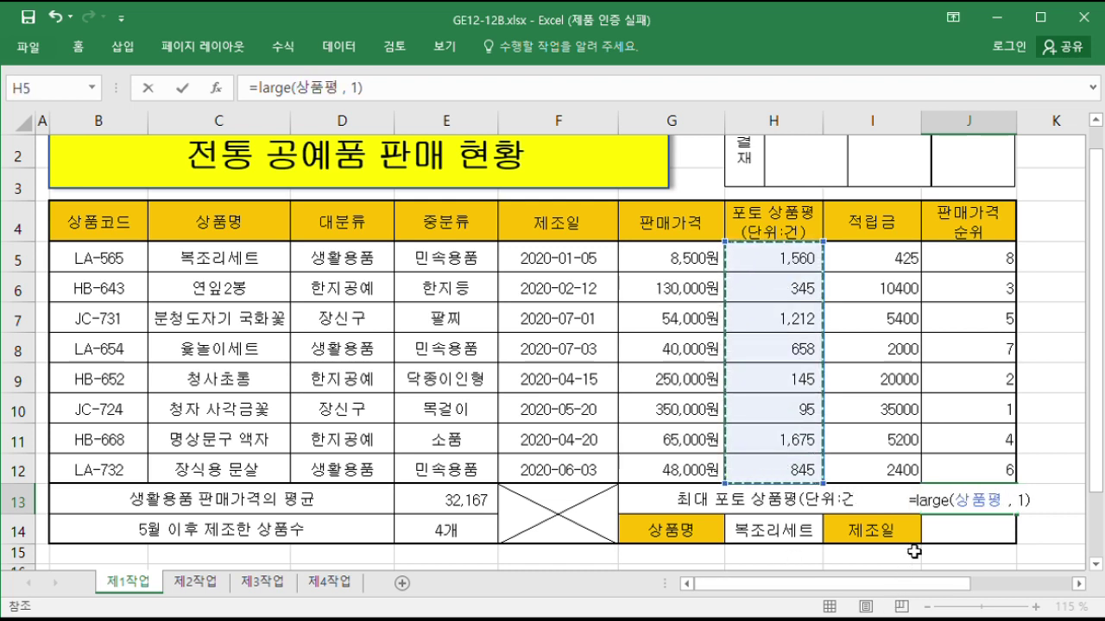
{"action": "key", "text": "Return"}
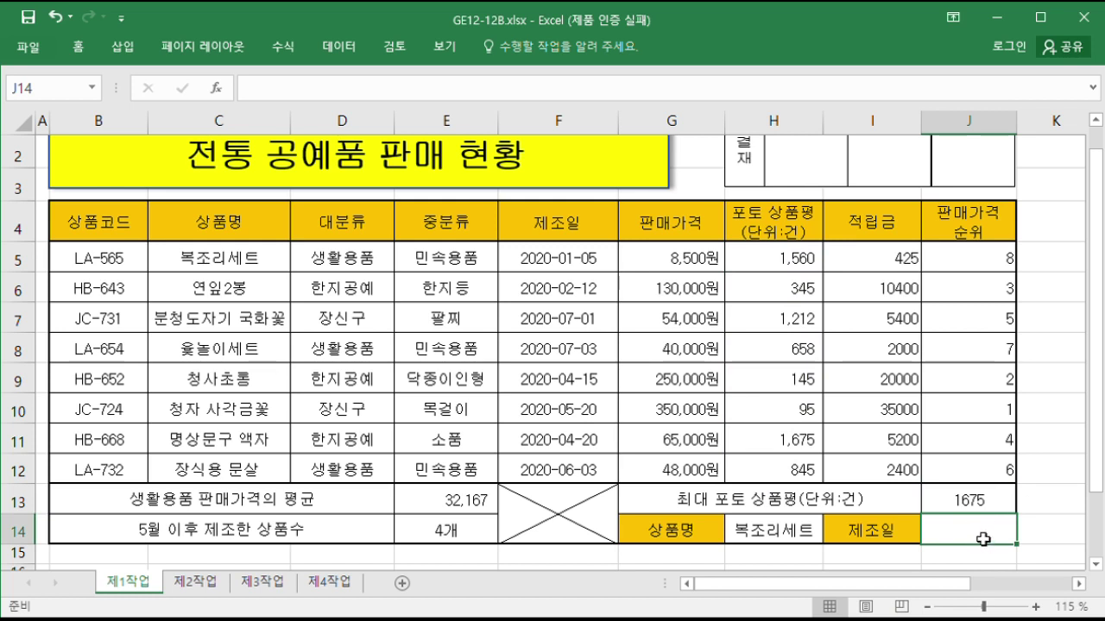
{"action": "double_click", "coordinate": [975, 502]}
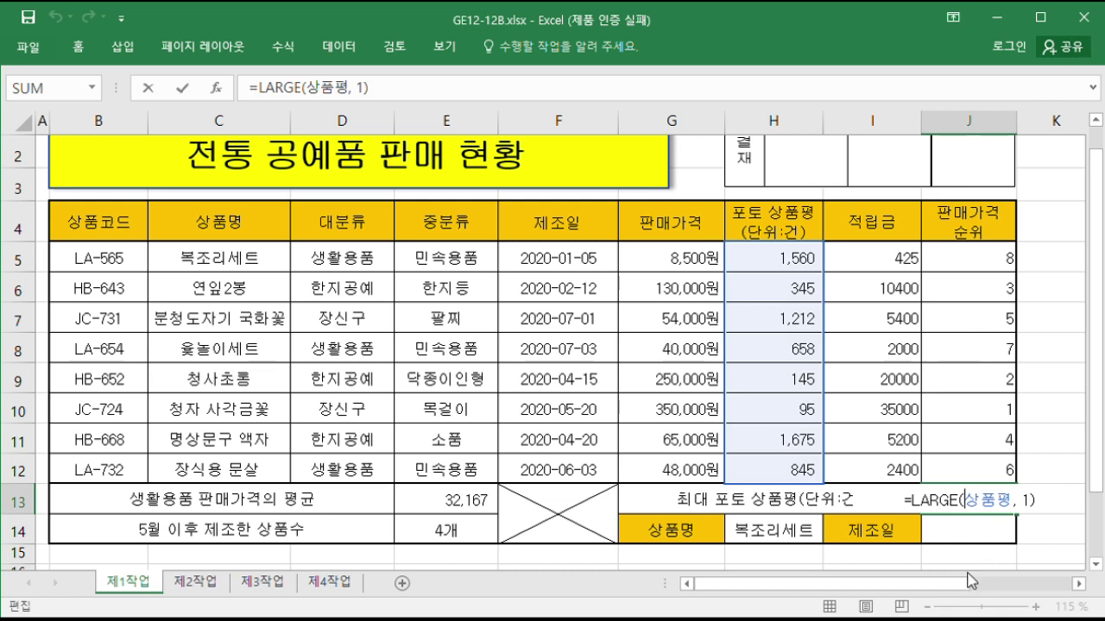
{"action": "key", "text": "ctrl+Return"}
Start the 제조일 lookup in J14 with VLOOKUP, using H14 as the lookup value and C5:F12 as the table range.
{"action": "left_click", "coordinate": [994, 535]}
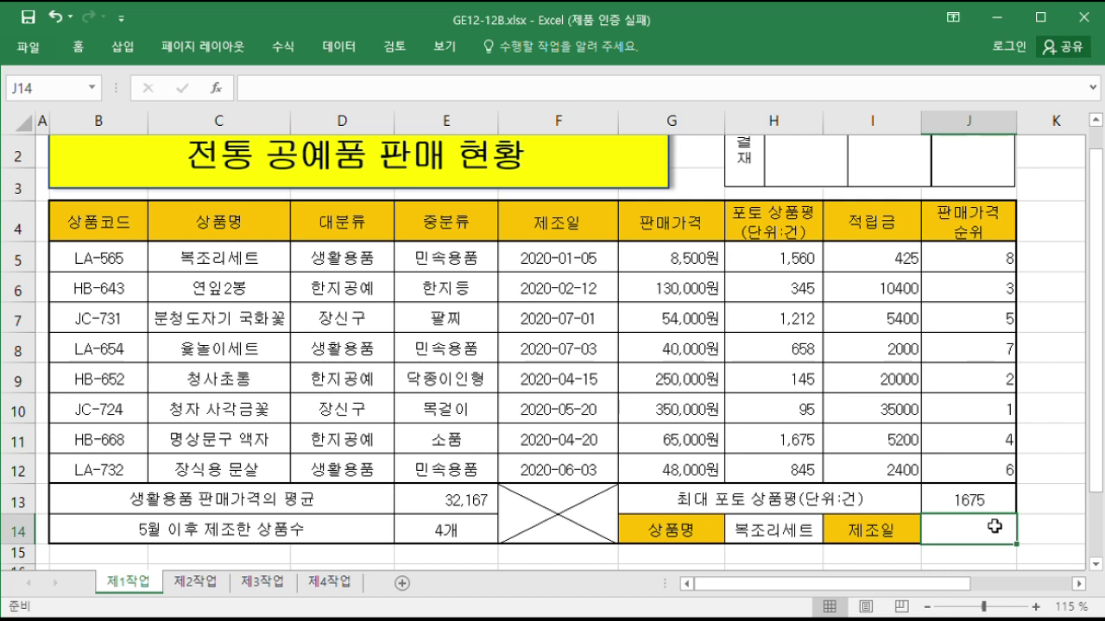
{"action": "type", "text": "=vlookup("}
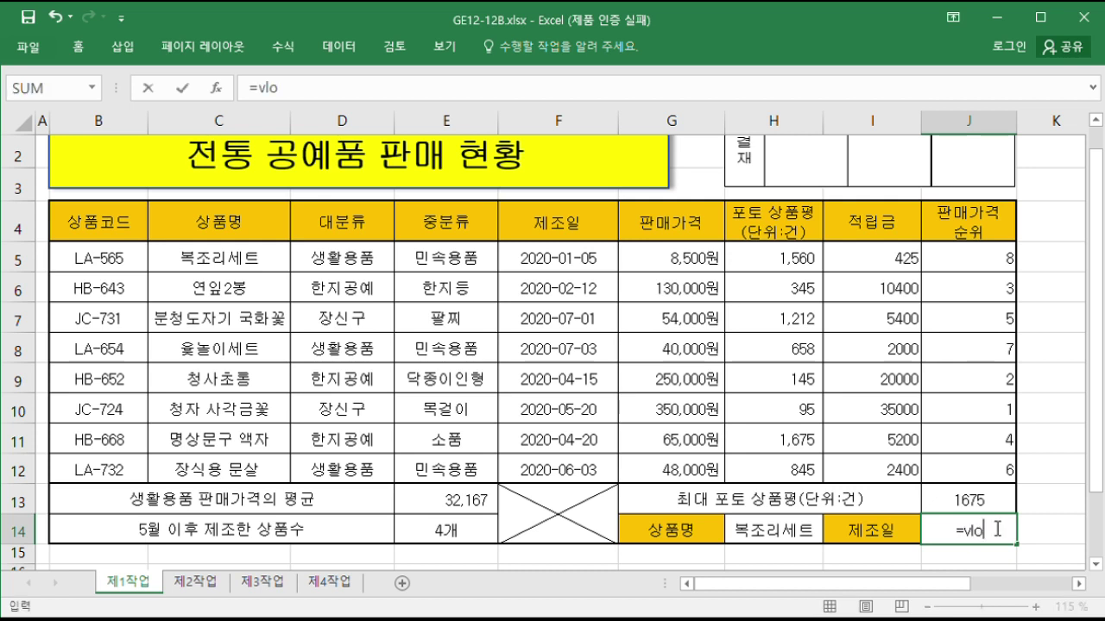
{"action": "left_click", "coordinate": [798, 530]}
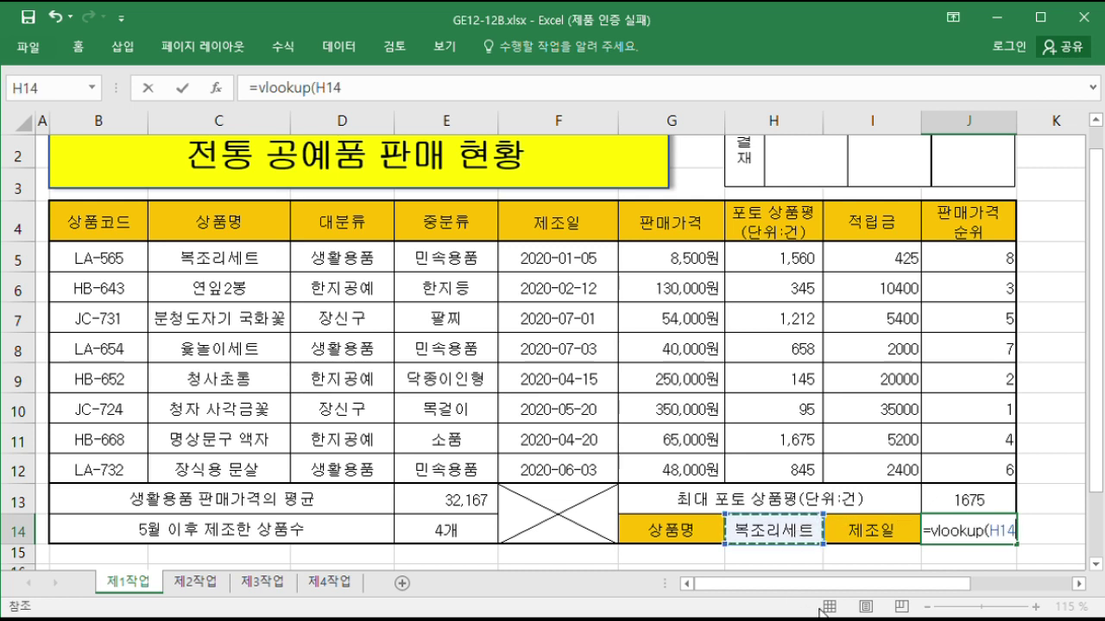
{"action": "type", "text": ","}
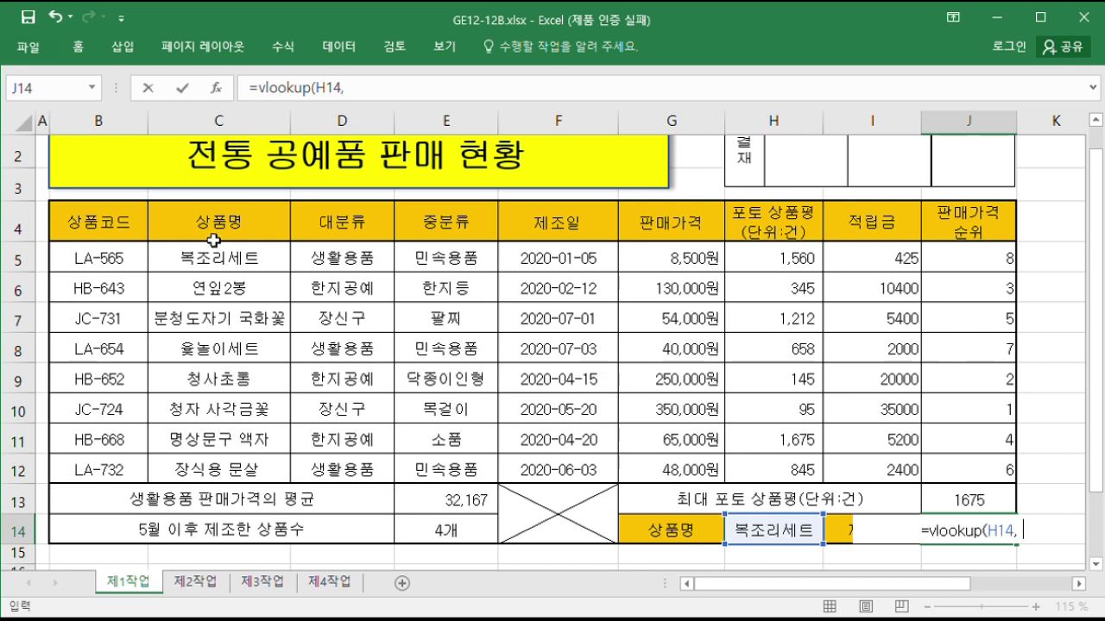
{"action": "left_click_drag", "start_coordinate": [213, 227], "coordinate": [536, 468]}
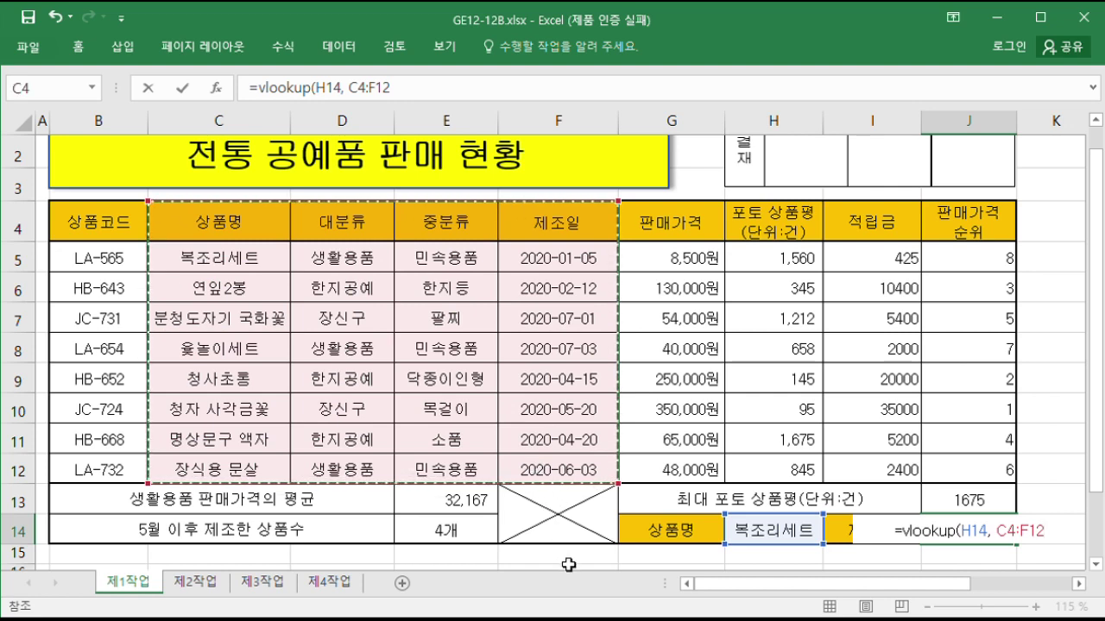
{"action": "left_click_drag", "start_coordinate": [196, 263], "coordinate": [444, 319]}
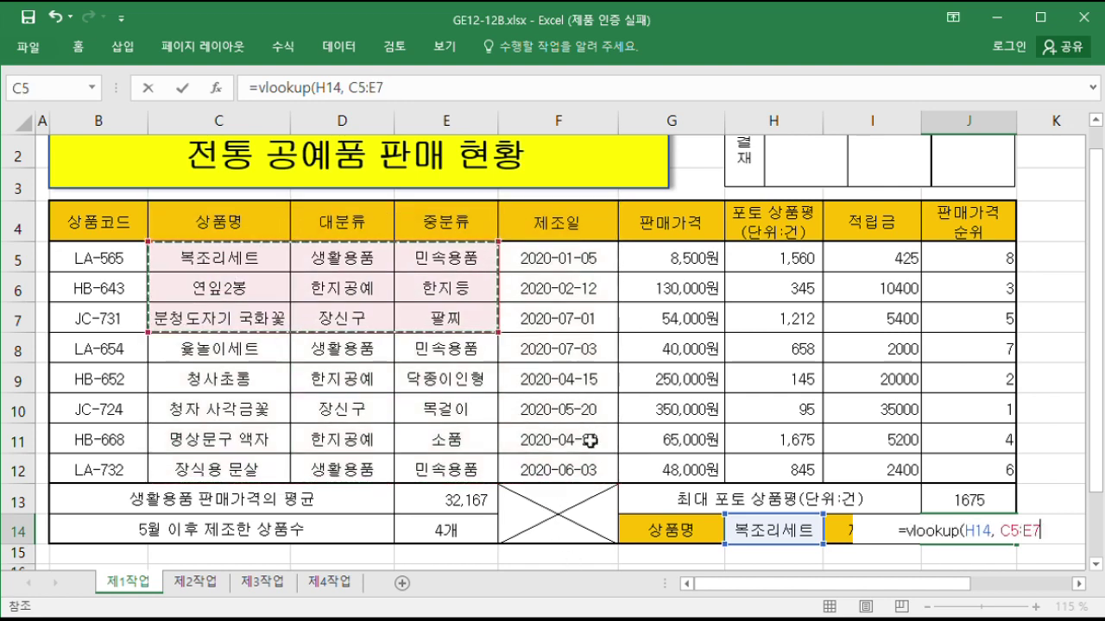
{"action": "left_click_drag", "start_coordinate": [217, 257], "coordinate": [595, 473]}
{"action": "type", "text": ","}
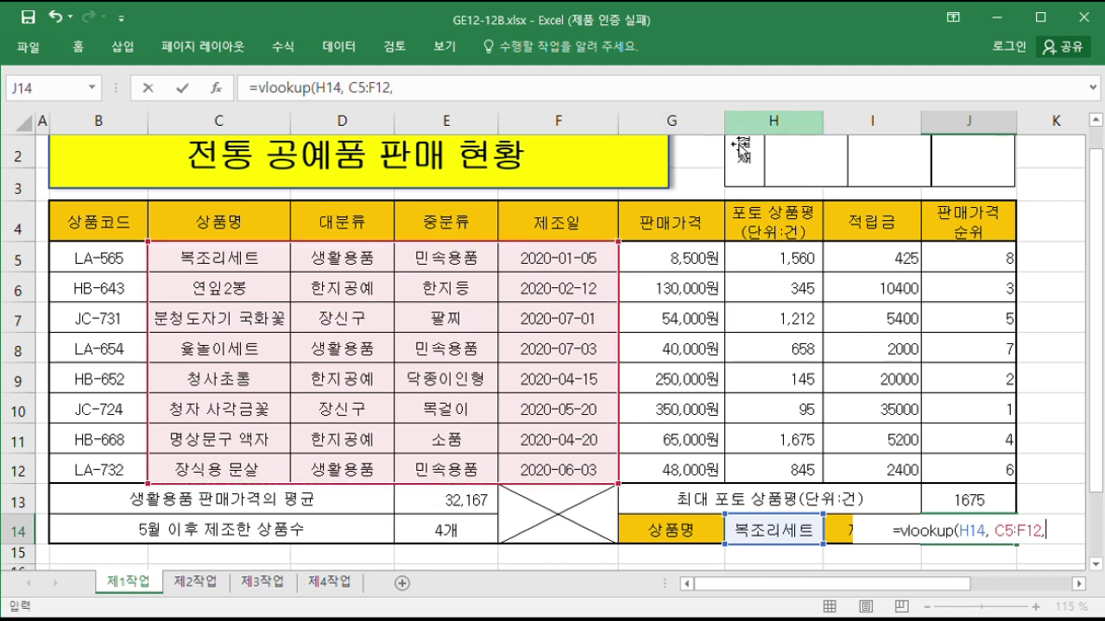
{"action": "left_click", "coordinate": [805, 508]}
{"action": "type", "text": "4"}
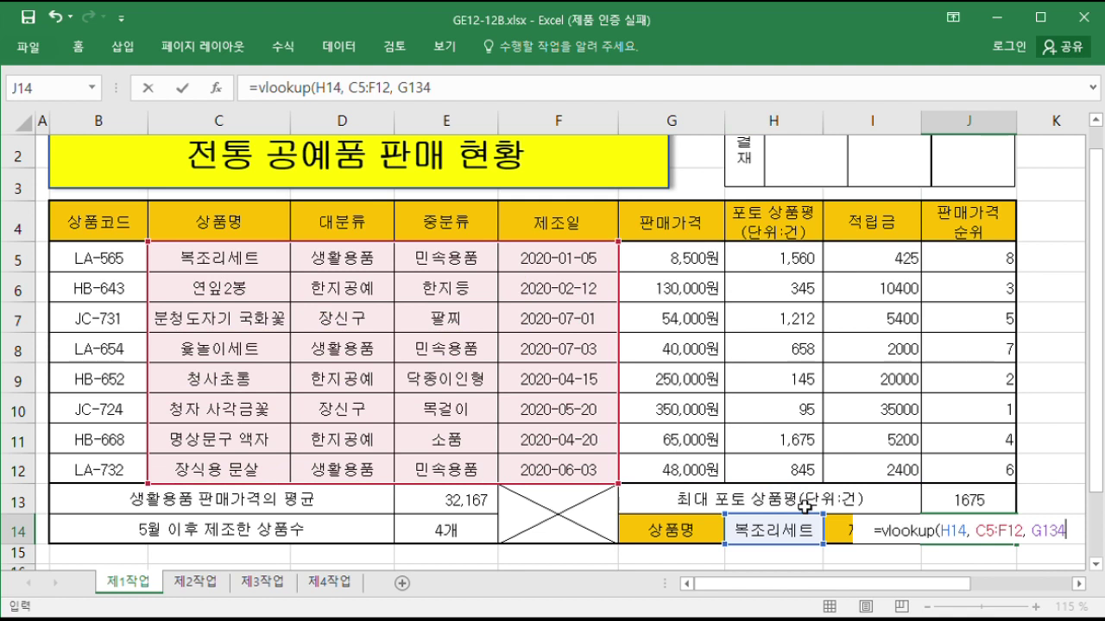
{"action": "key", "text": "BackSpace"}
{"action": "key", "text": "BackSpace"}
{"action": "key", "text": "BackSpace"}
{"action": "key", "text": "BackSpace"}
{"action": "key", "text": "BackSpace"}
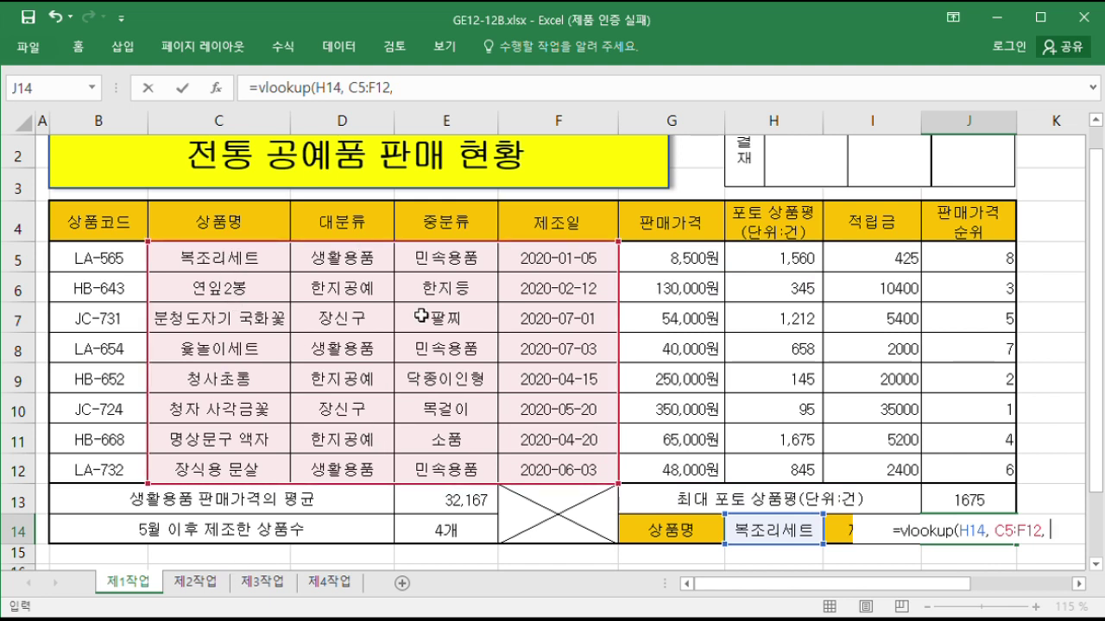
Complete the J14 VLOOKUP with column index 4 and FALSE for an exact match, enter it, and format the cell as a date.
{"action": "type", "text": "4"}
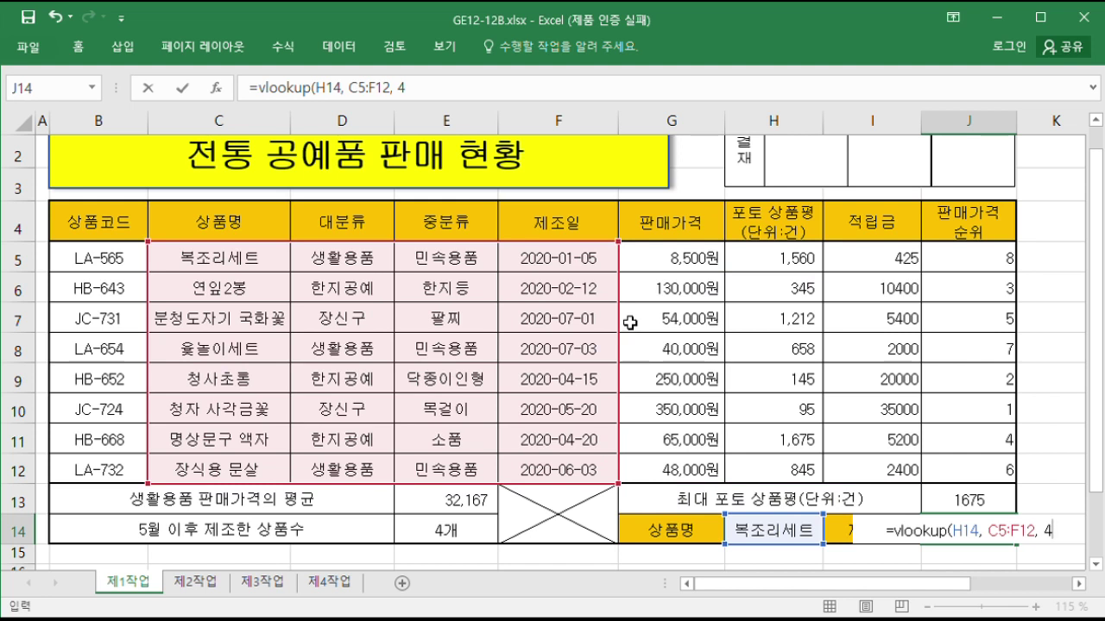
{"action": "type", "text": ","}
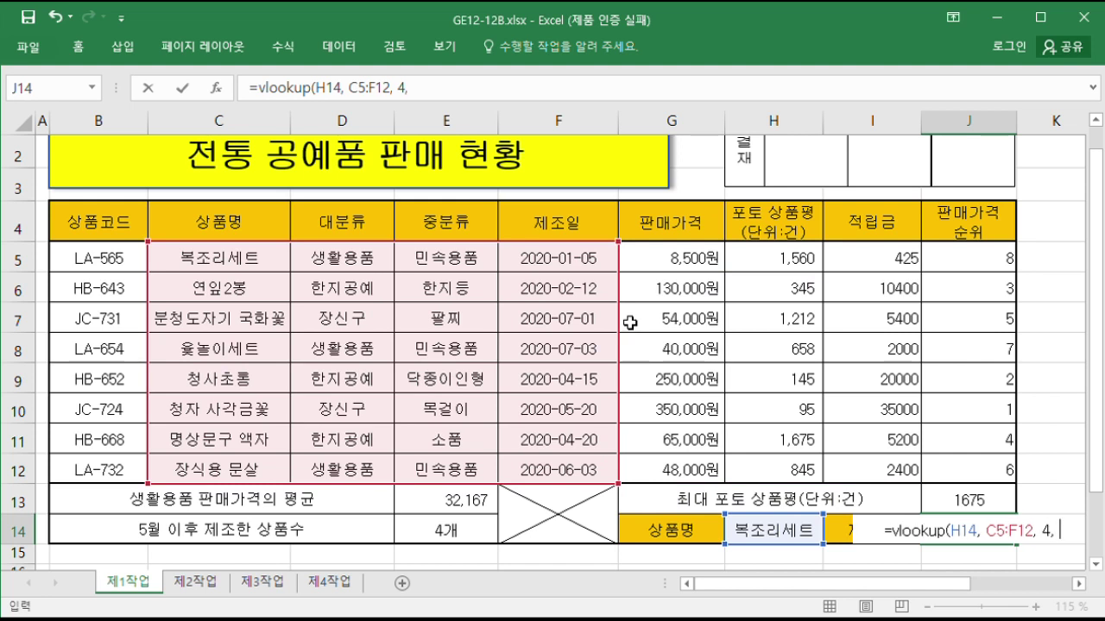
{"action": "type", "text": " false)"}
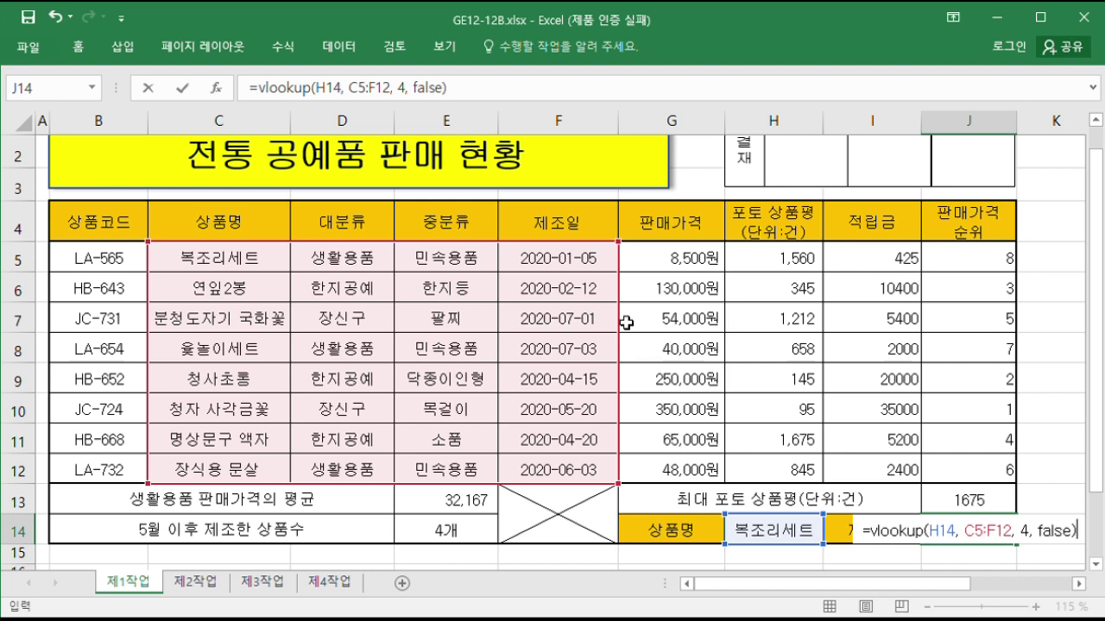
{"action": "key", "text": "Return"}
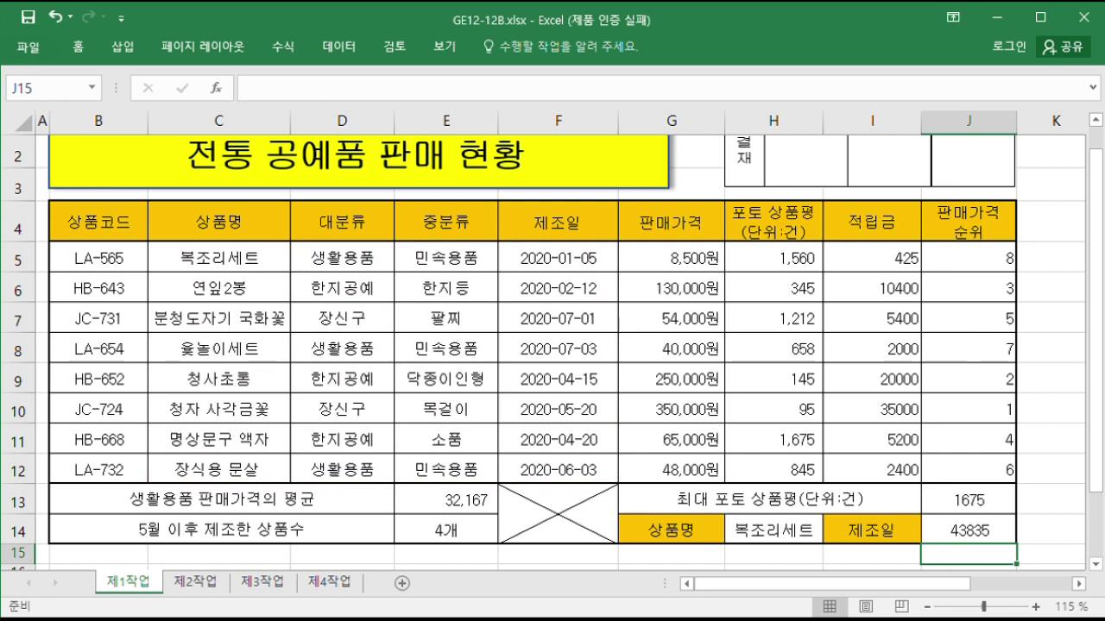
{"action": "left_click", "coordinate": [956, 539]}
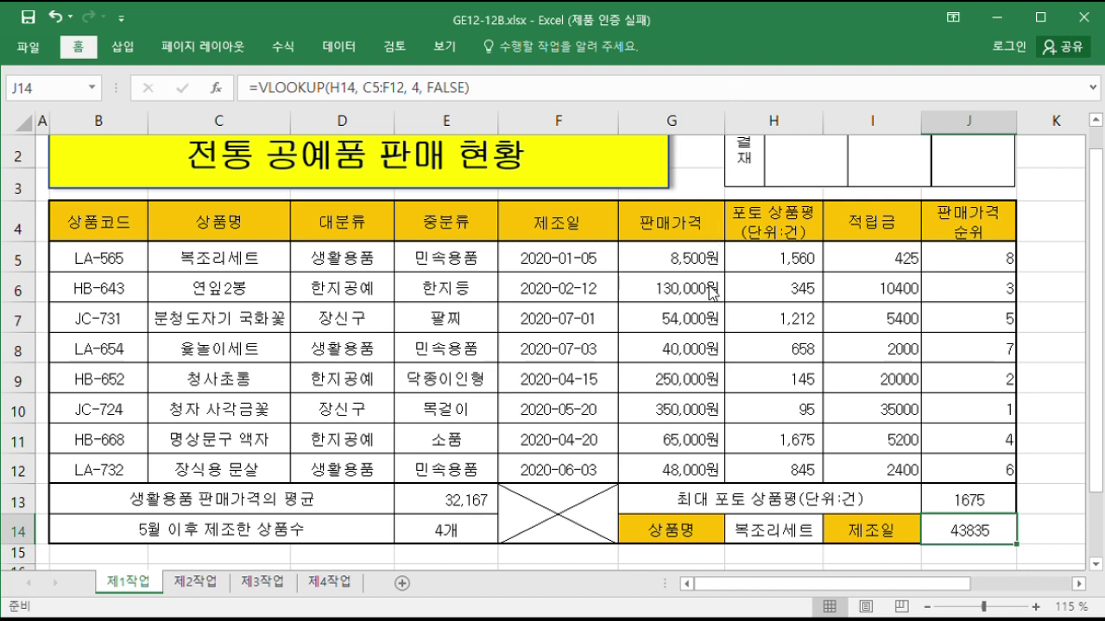
{"action": "key", "text": "ctrl+shift+3"}
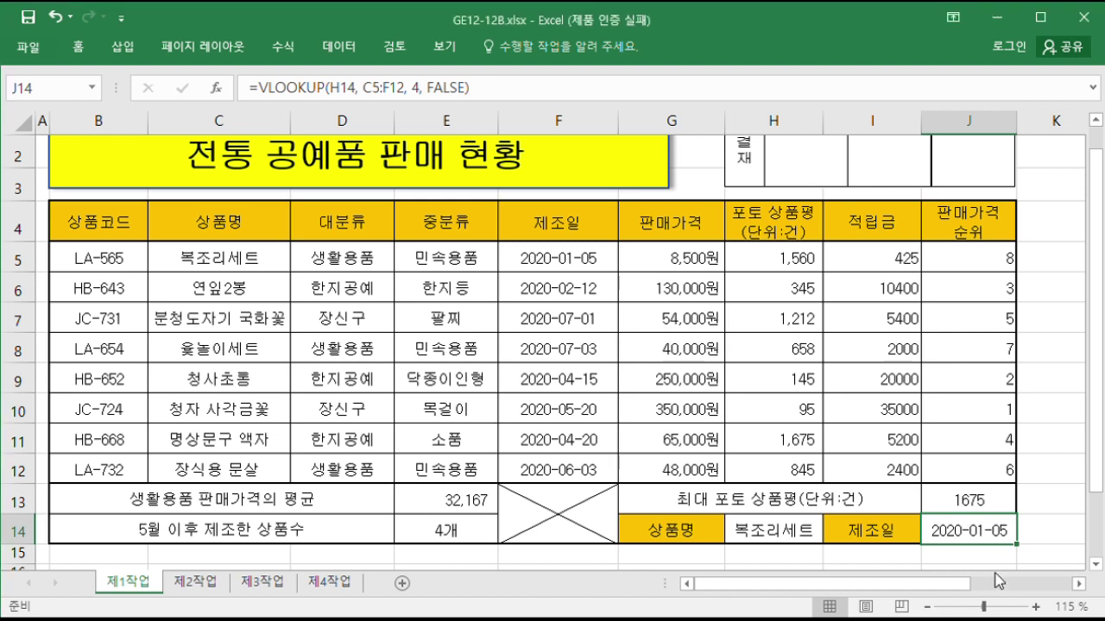
Choose 연잎2봉 as the 상품명 in H14 to test the lookup, and review the J14 formula.
{"action": "left_click", "coordinate": [794, 534]}
{"action": "left_click", "coordinate": [830, 534]}
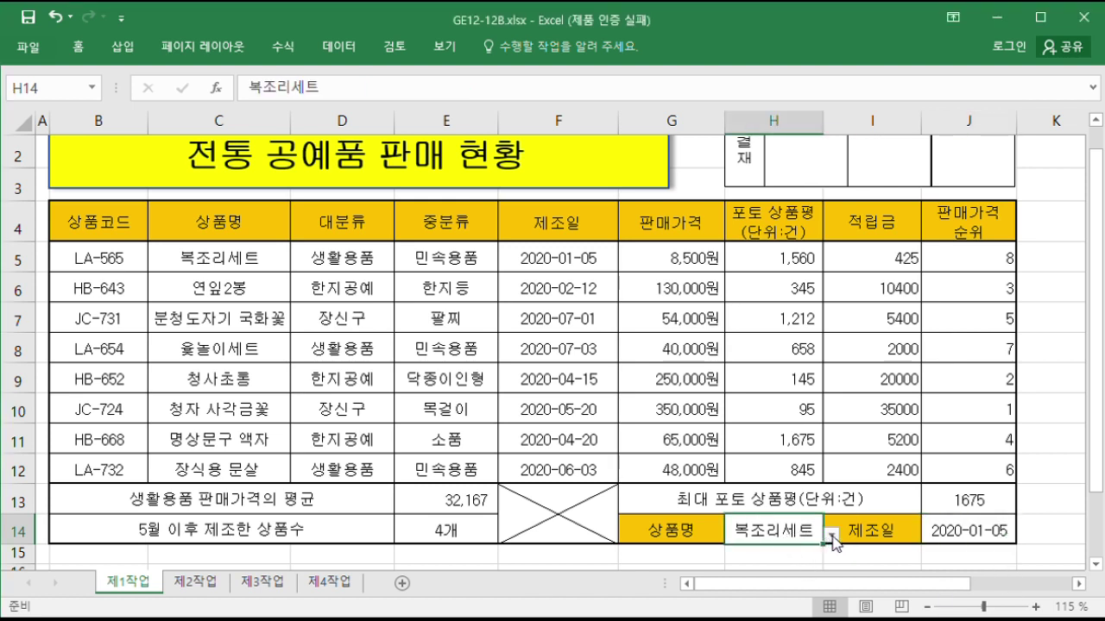
{"action": "left_click", "coordinate": [761, 569]}
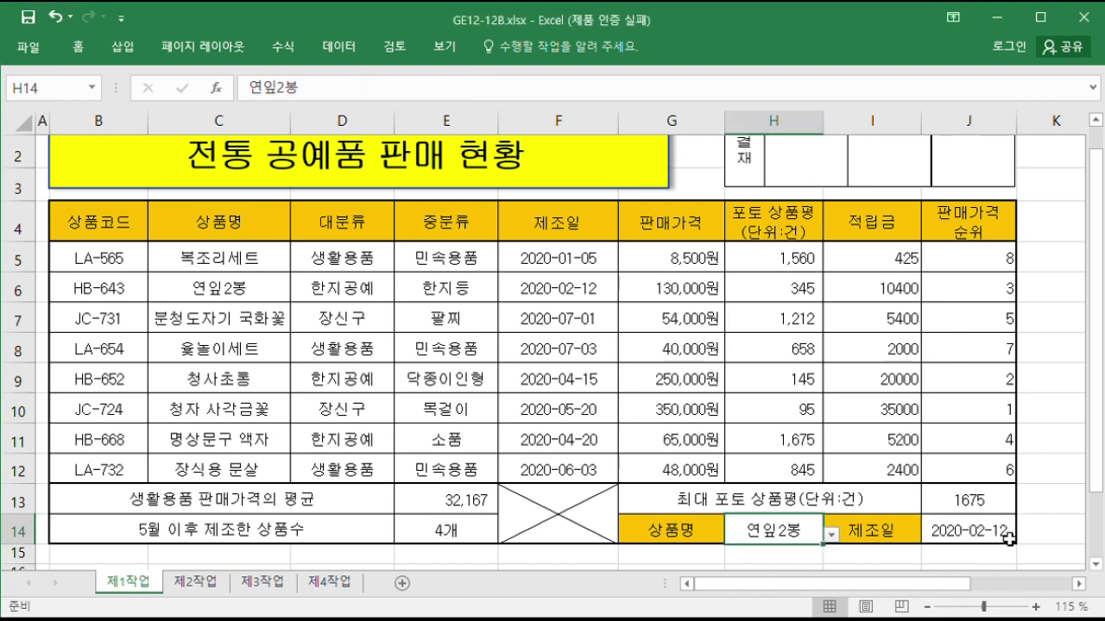
{"action": "left_click", "coordinate": [991, 566]}
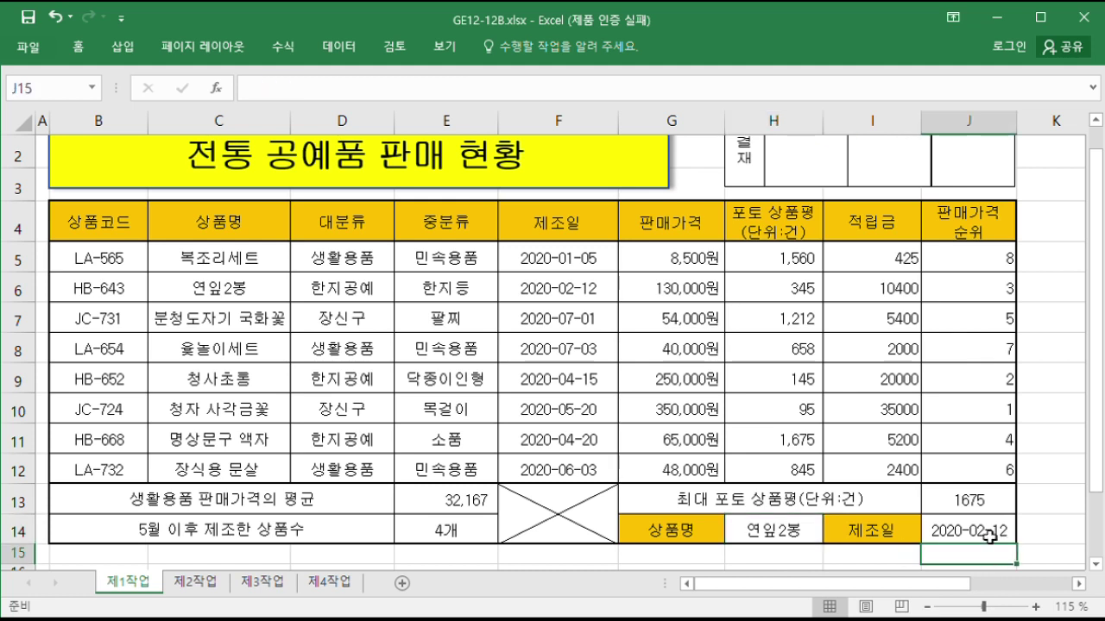
{"action": "double_click", "coordinate": [986, 532]}
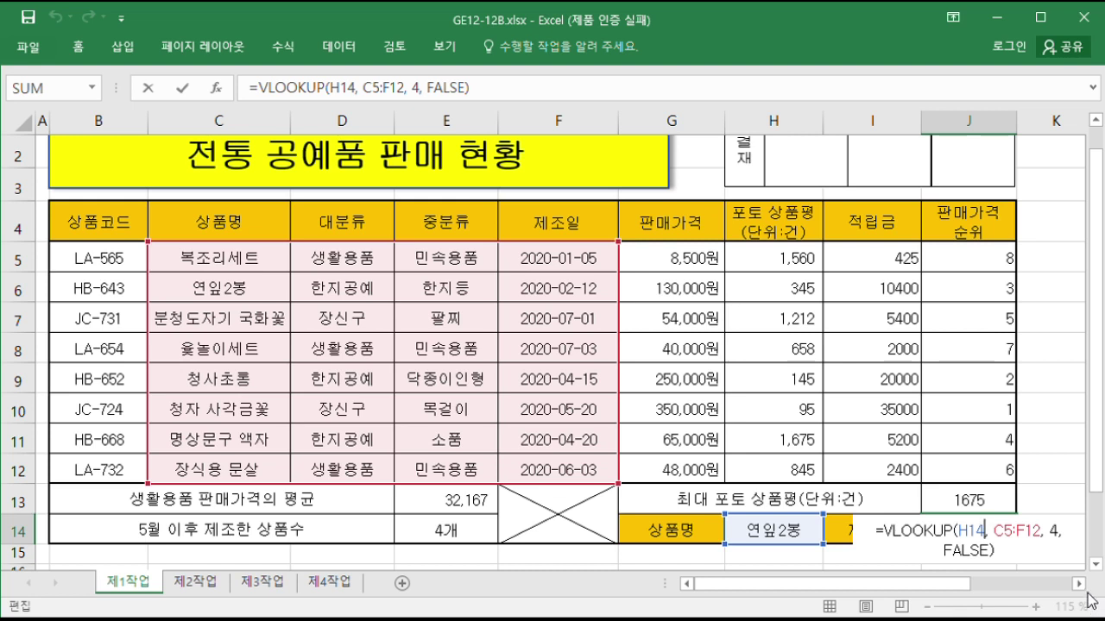
{"action": "key", "text": "Escape"}
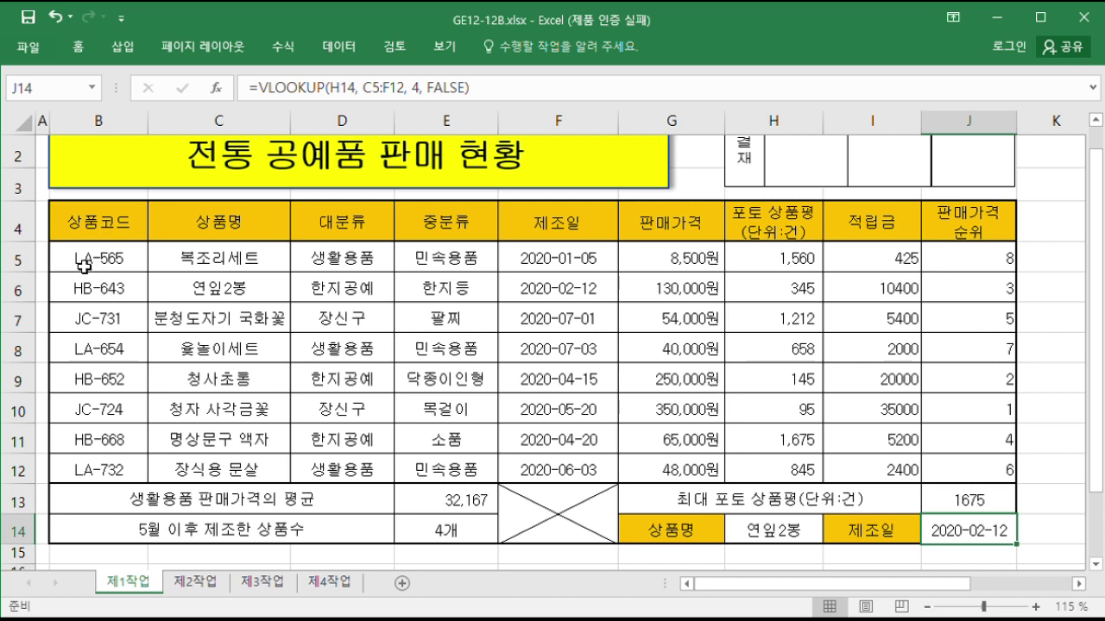
Apply a formula-based conditional formatting rule to B5:J12 that tests the 판매가격 from G5 and makes matching rows bold blue.
{"action": "left_click_drag", "start_coordinate": [84, 266], "coordinate": [970, 475]}
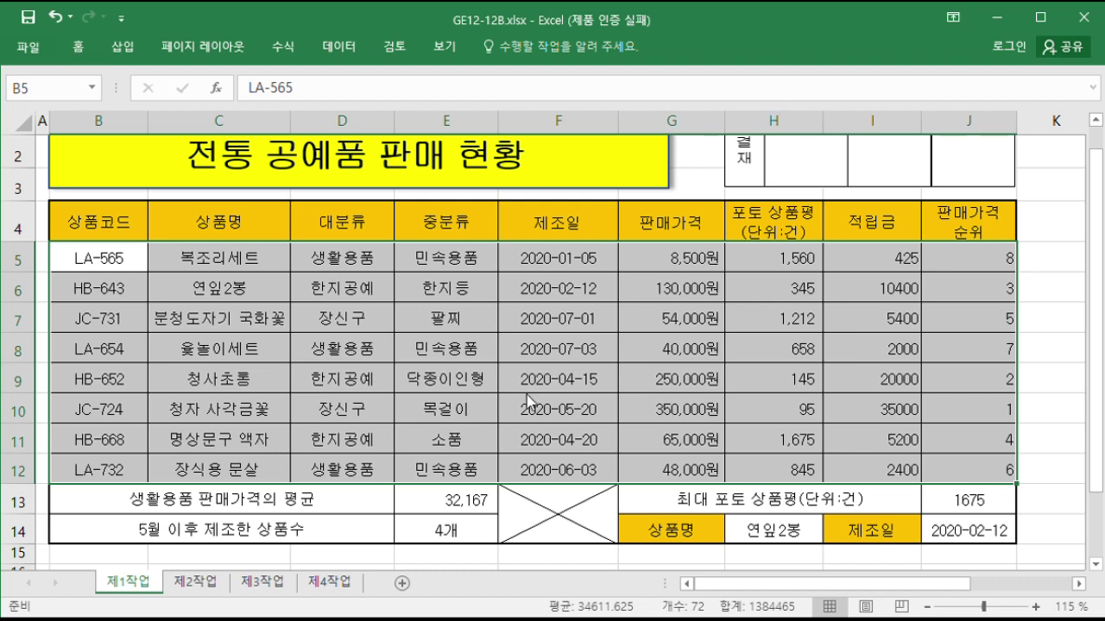
{"action": "key", "text": "alt"}
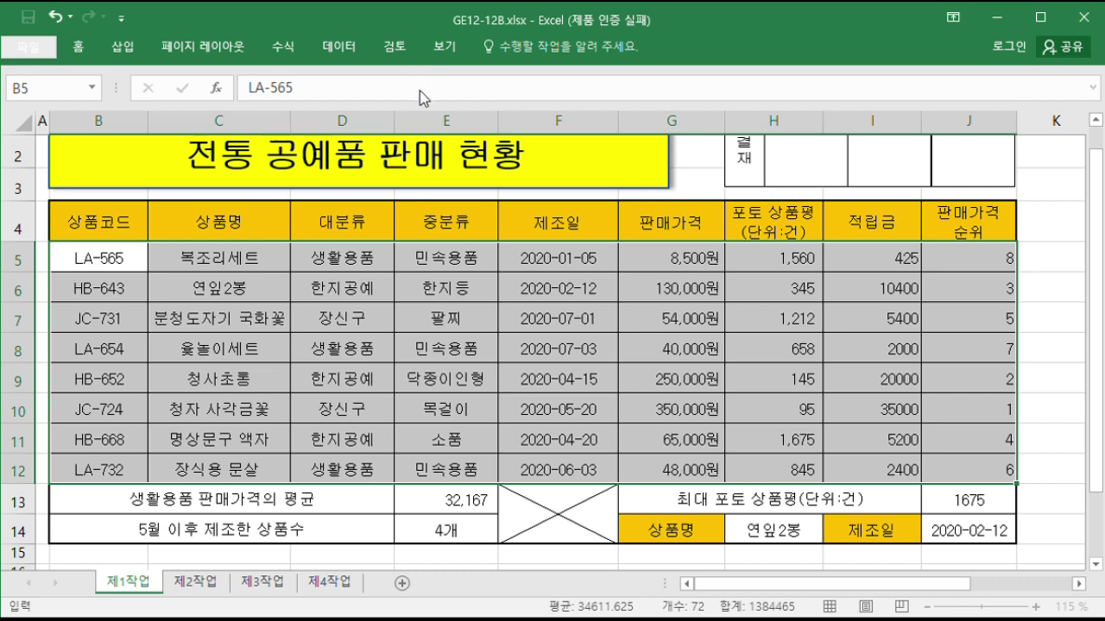
{"action": "left_click", "coordinate": [701, 258]}
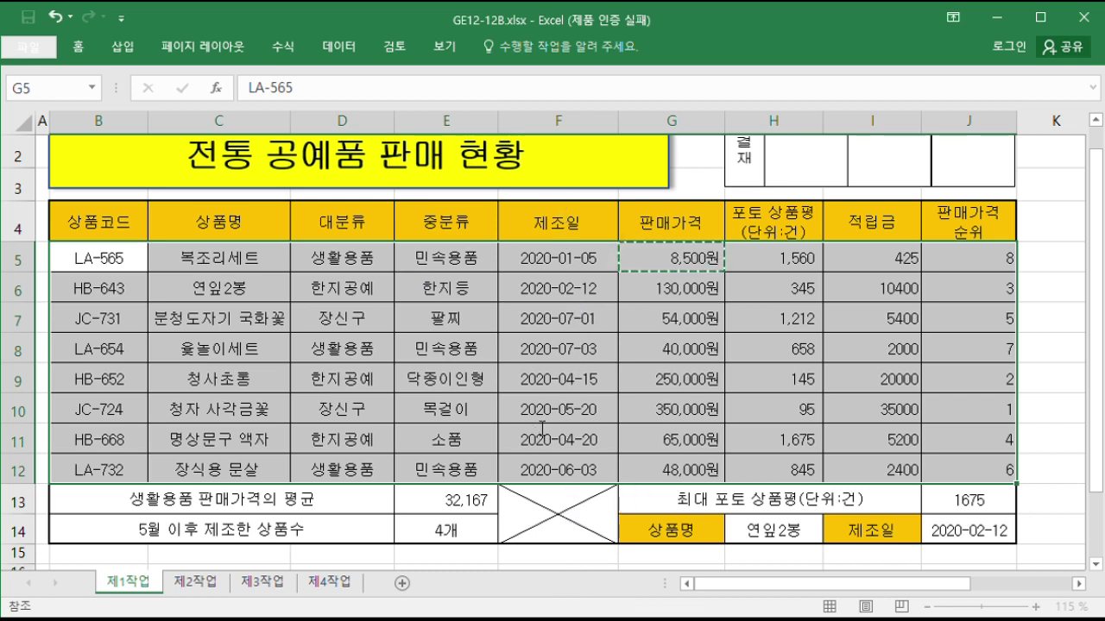
{"action": "key", "text": "BackSpace"}
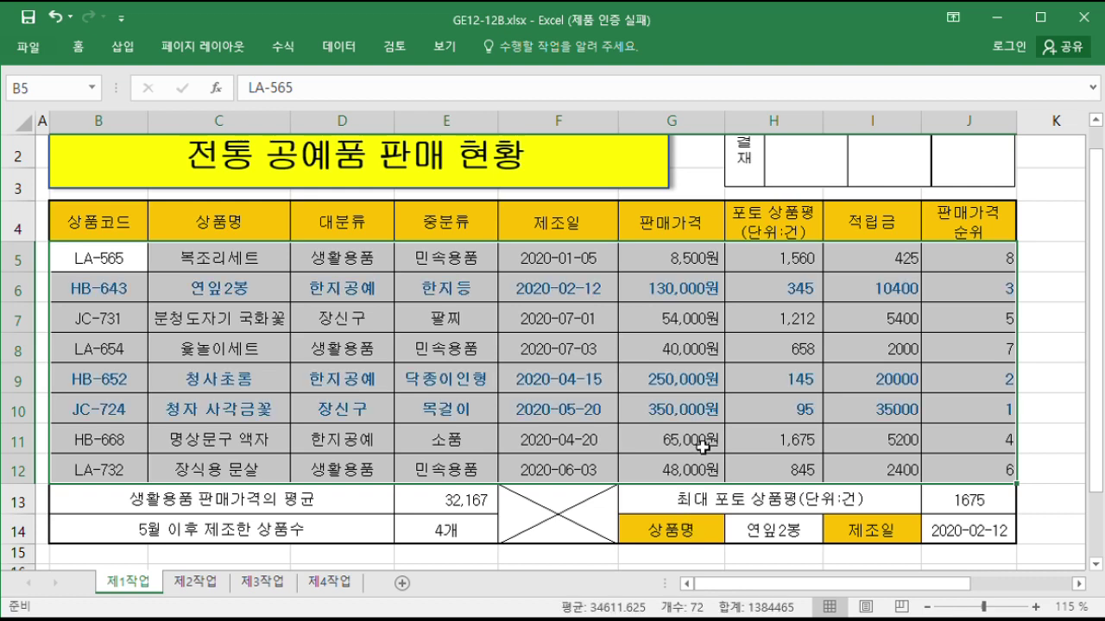
Check the conditional formatting by comparing 판매가격 cells in the highlighted rows 6, 9 and 10 with those in unhighlighted rows.
{"action": "left_click", "coordinate": [700, 447]}
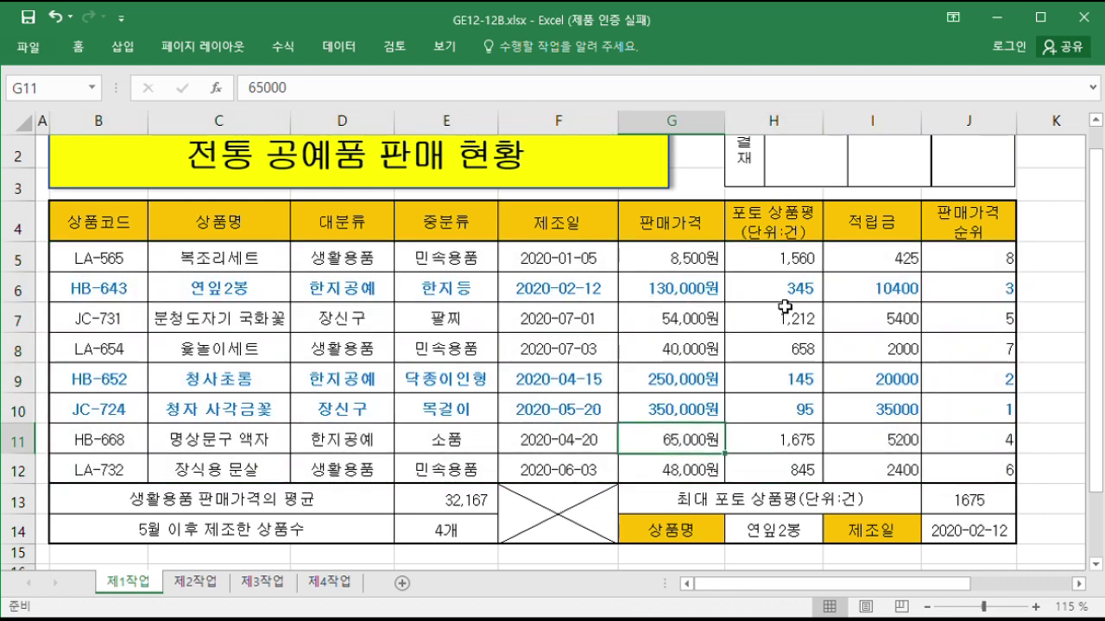
{"action": "left_click", "coordinate": [698, 292]}
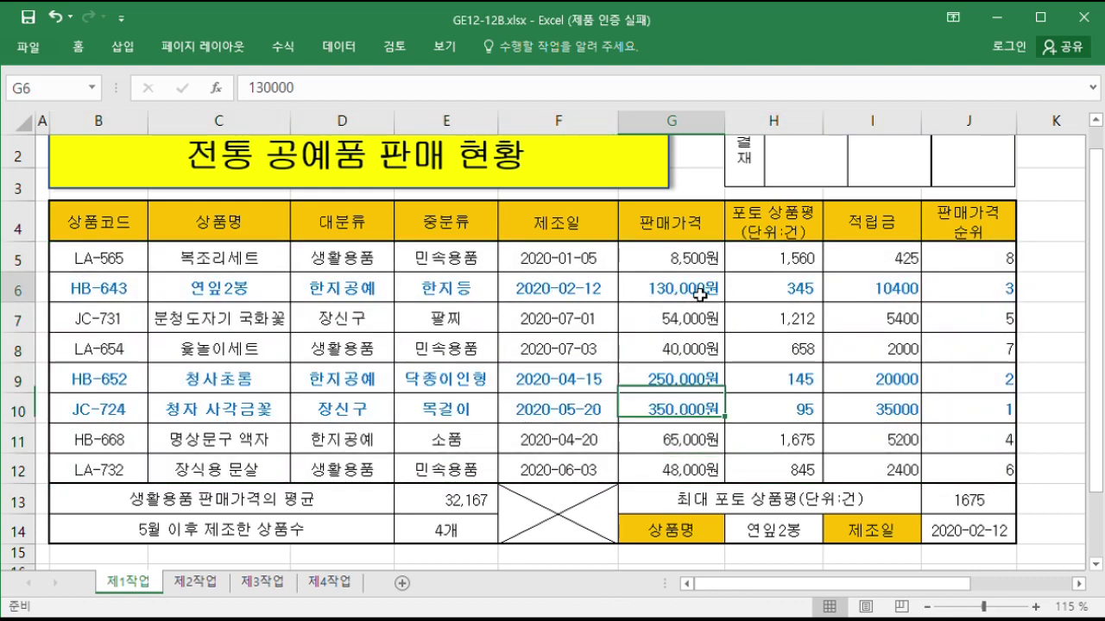
{"action": "left_click", "coordinate": [694, 379], "text": "ctrl"}
{"action": "left_click", "coordinate": [689, 418], "text": "ctrl"}
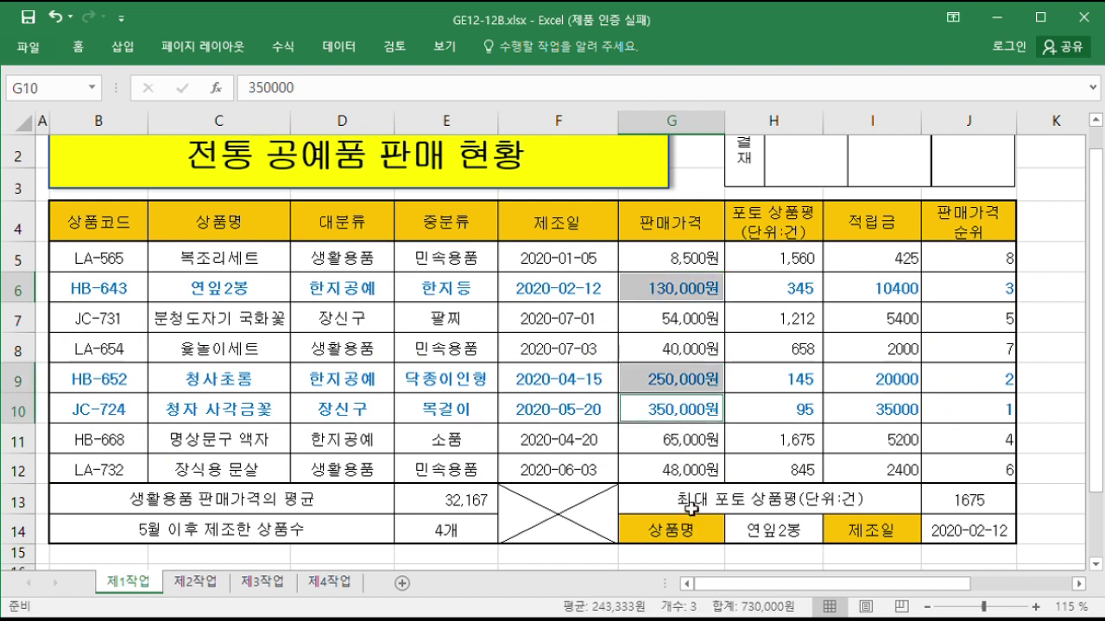
{"action": "left_click", "coordinate": [701, 452]}
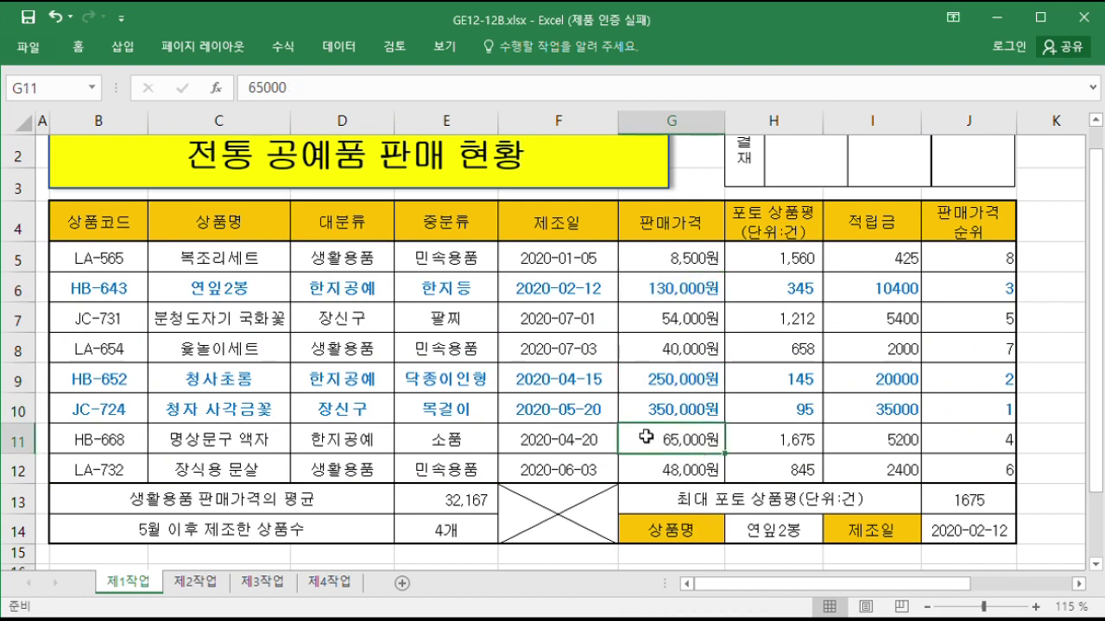
{"action": "left_click", "coordinate": [216, 311]}
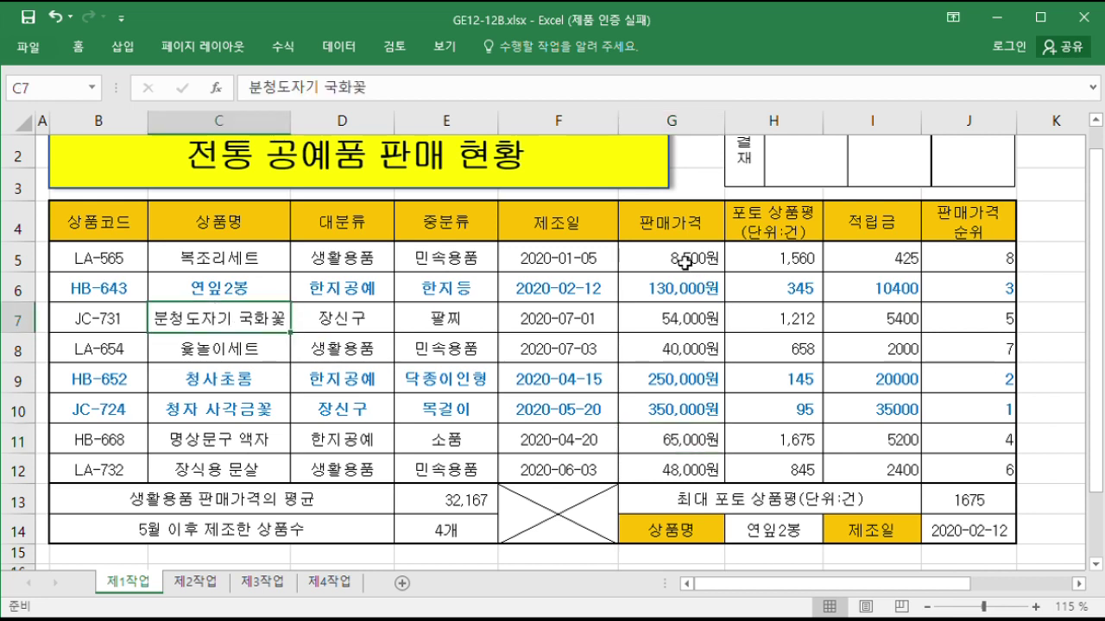
{"action": "left_click", "coordinate": [685, 263]}
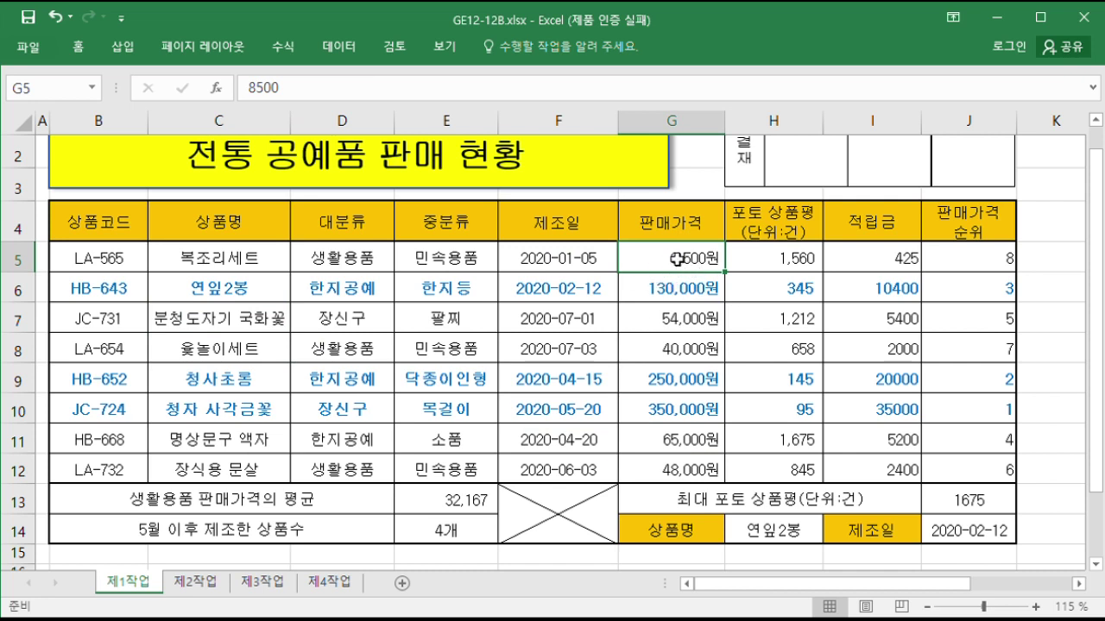
{"action": "left_click", "coordinate": [662, 379]}
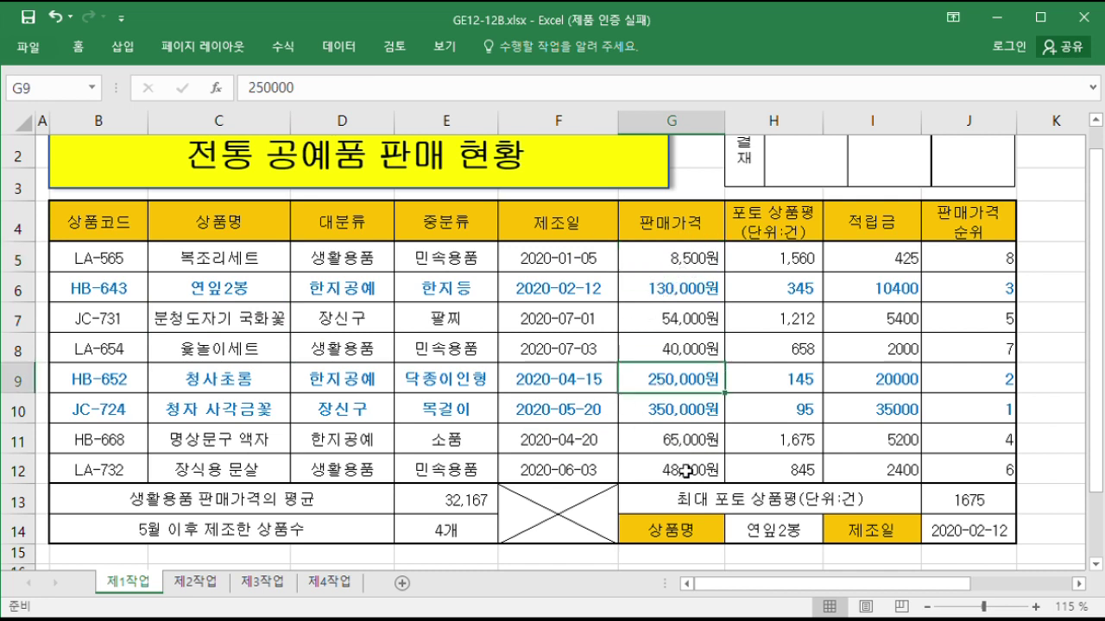